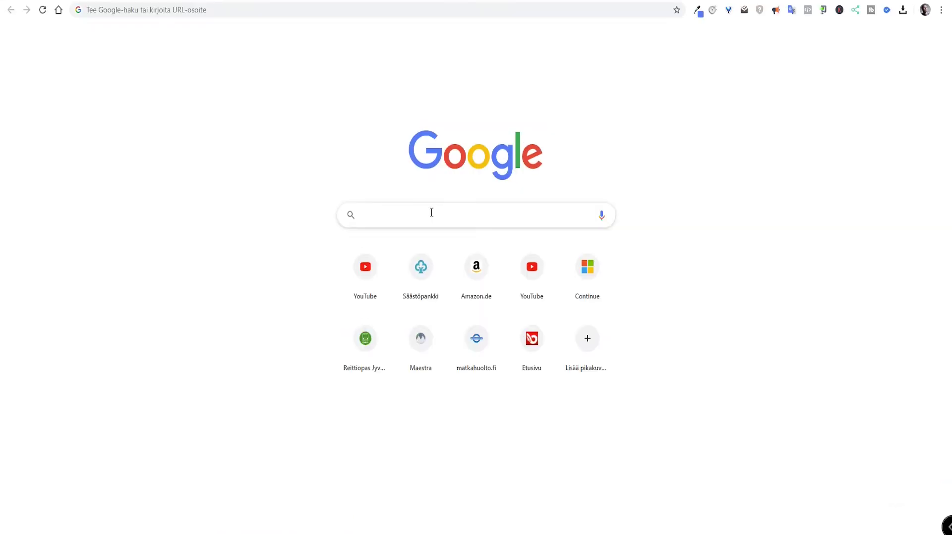
text(downloa)
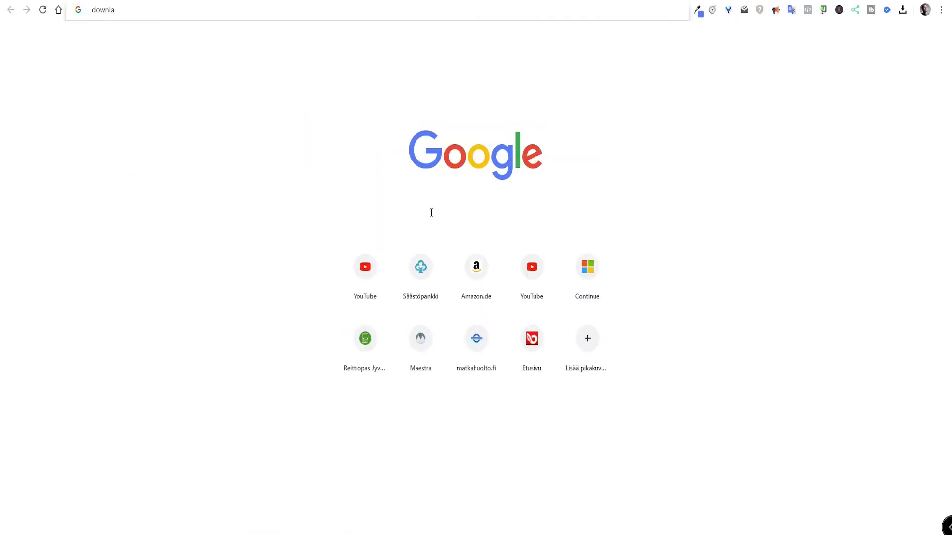
text(d aegisub)
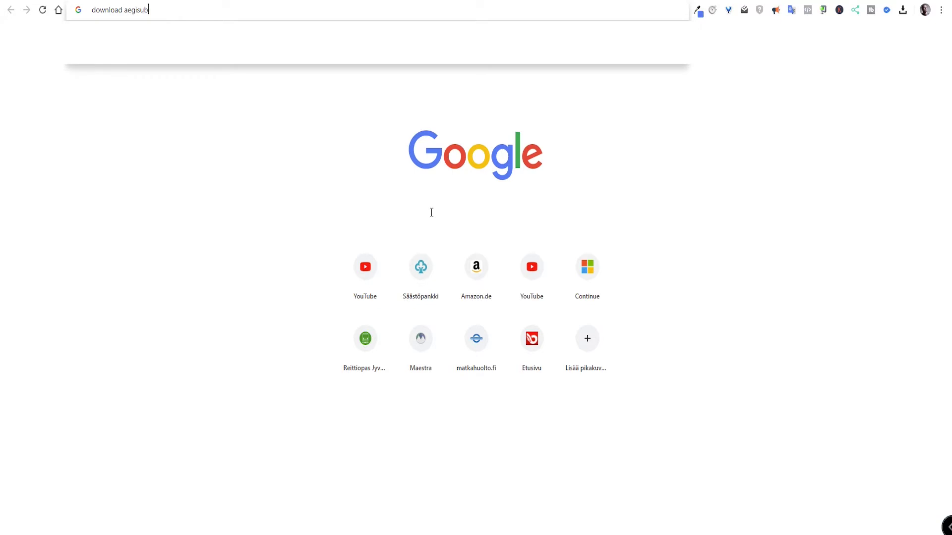
key(Return)
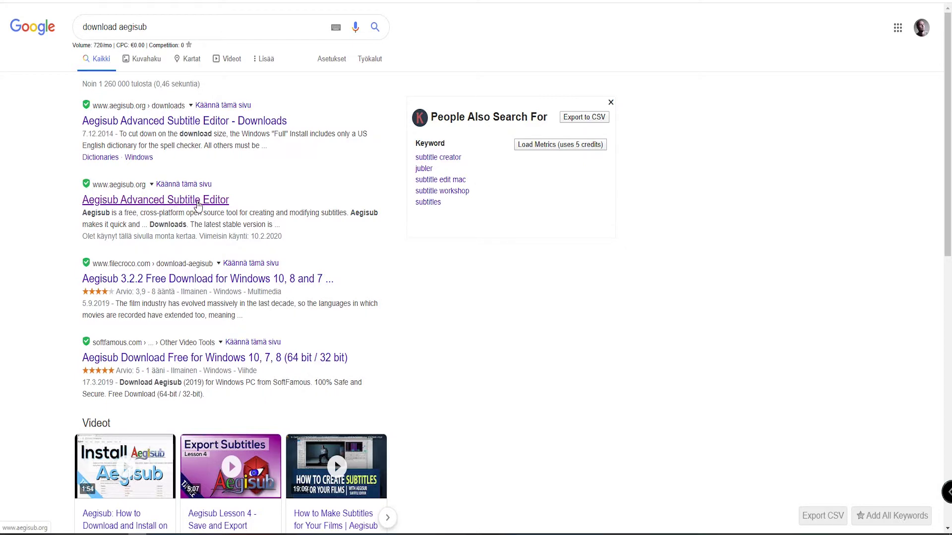
click(130, 204)
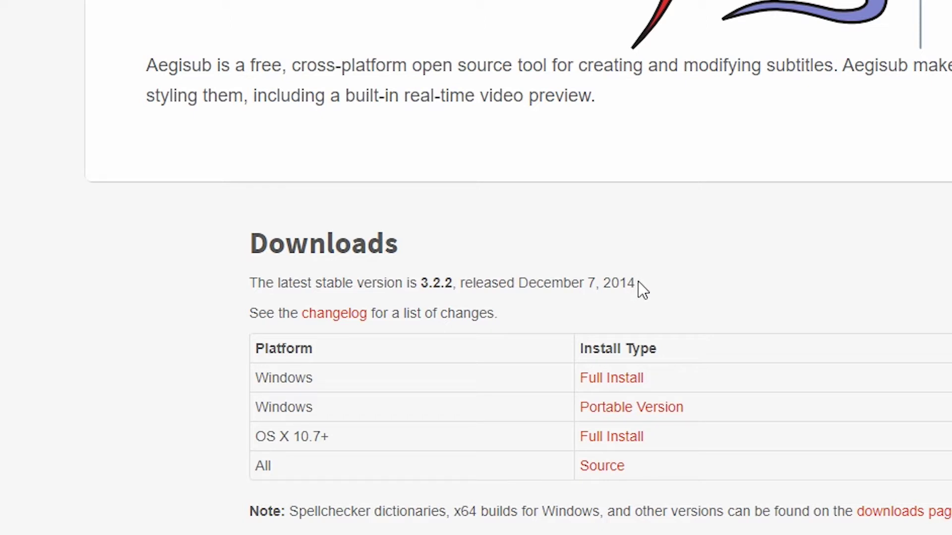
Check the latest stable version and its release date in the Downloads section.
drag(636, 283, 568, 286)
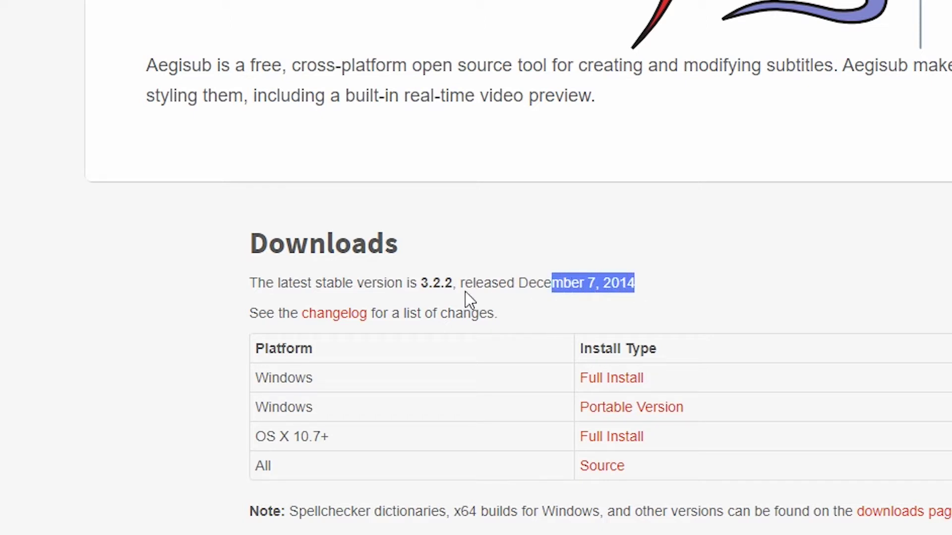
drag(291, 283, 655, 289)
click(655, 290)
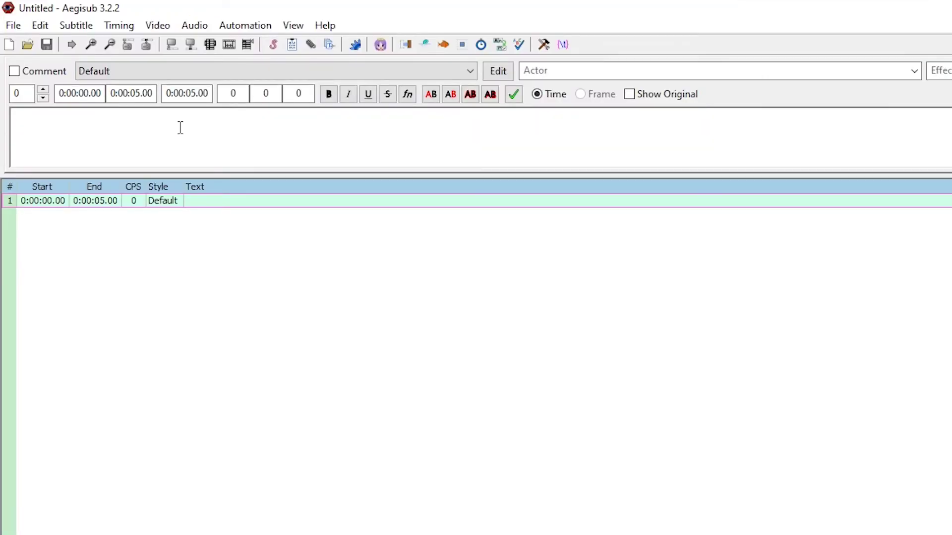
In Aegisub, enter two subtitle lines: "something something" and "write again something something".
text(something something)
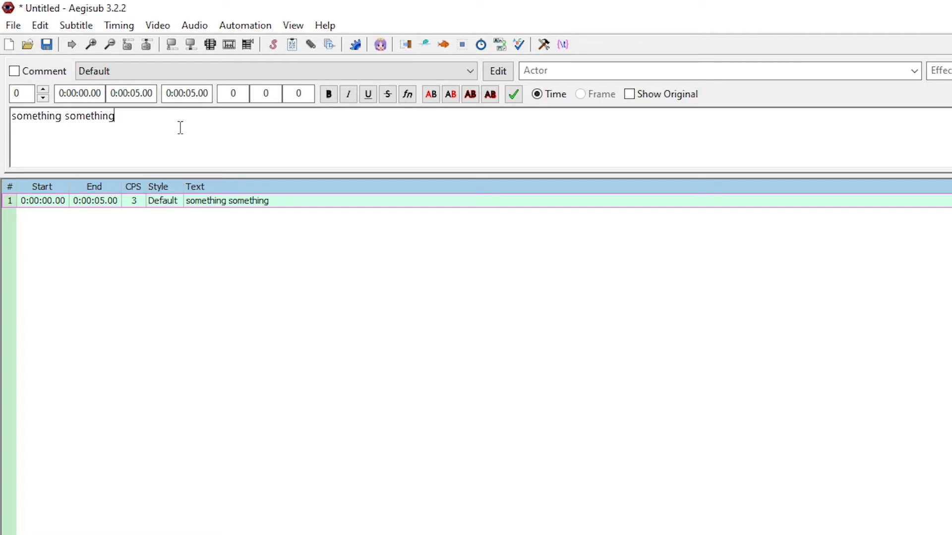
key(Return)
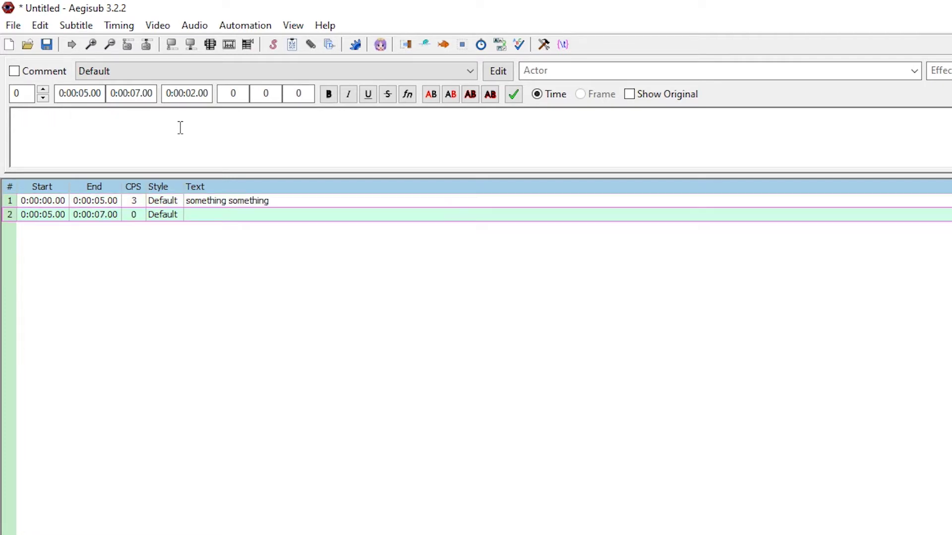
text(write again something something)
key(Return)
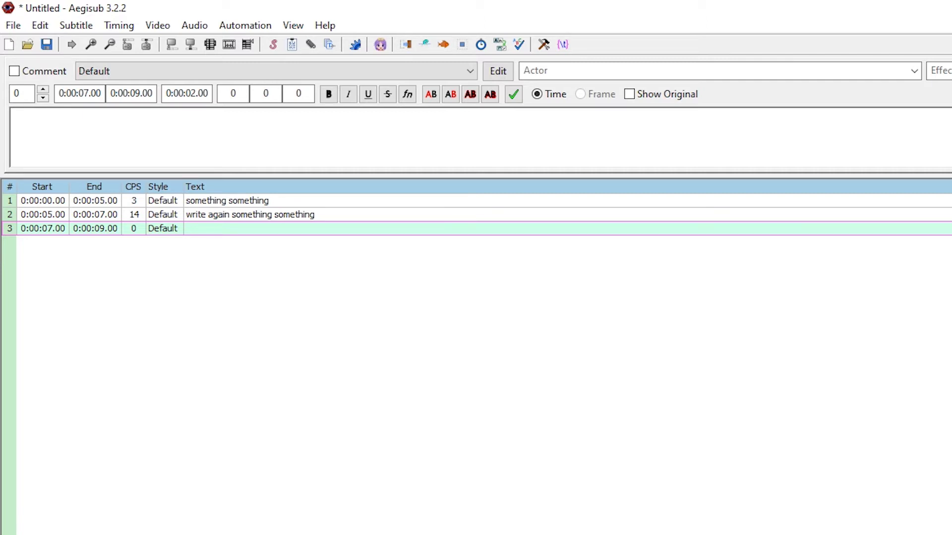
Switch to the tutorial-eng-sub text file in Notepad and review how the dialogue is split into separate lines.
key(alt+Tab)
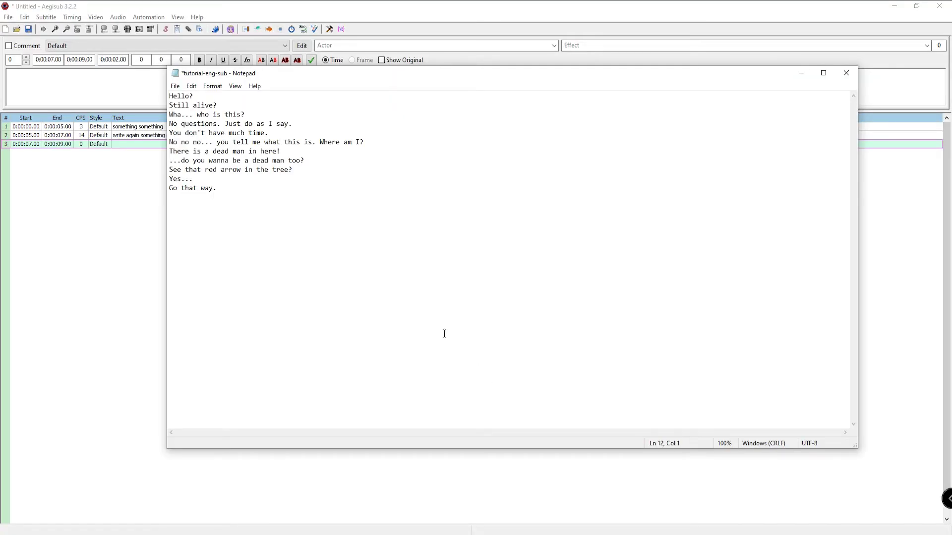
drag(397, 73, 458, 105)
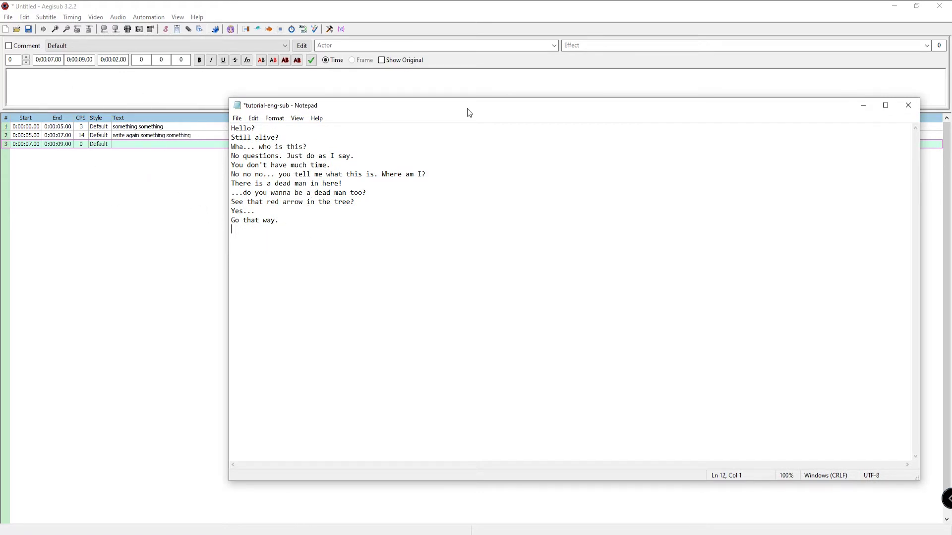
drag(485, 105, 432, 97)
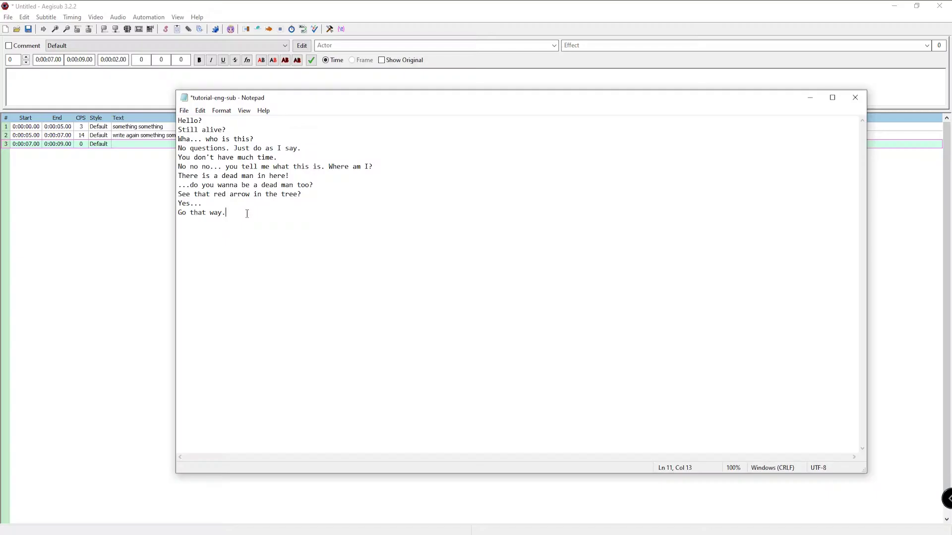
key(ctrl+a)
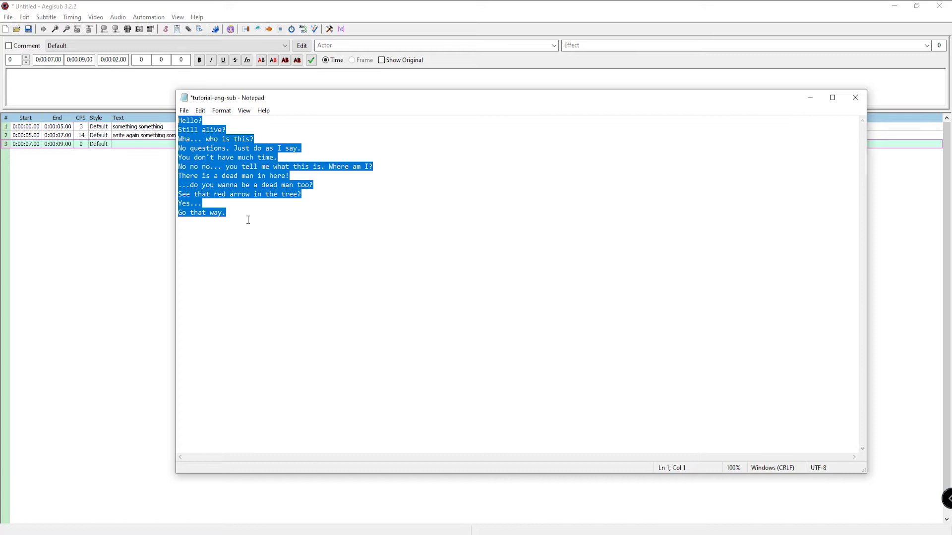
click(271, 237)
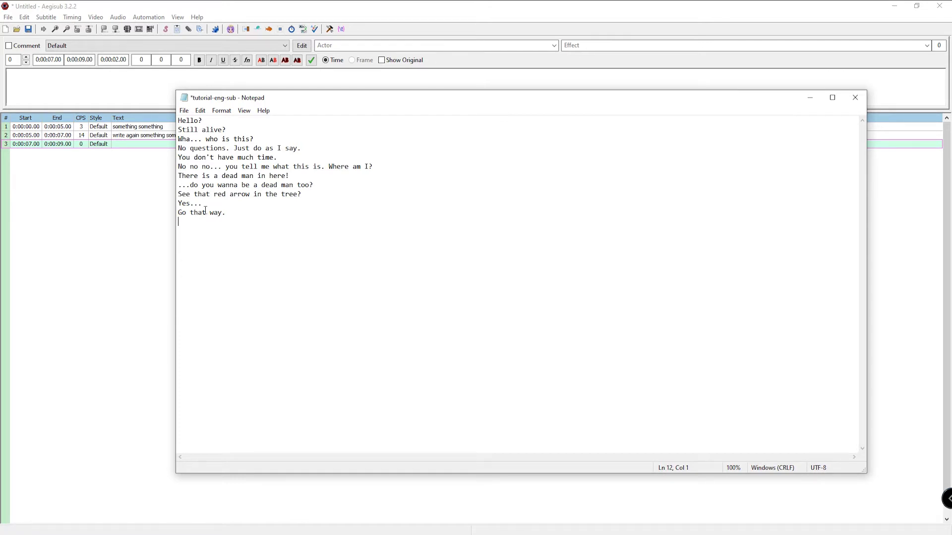
click(210, 119)
key(End)
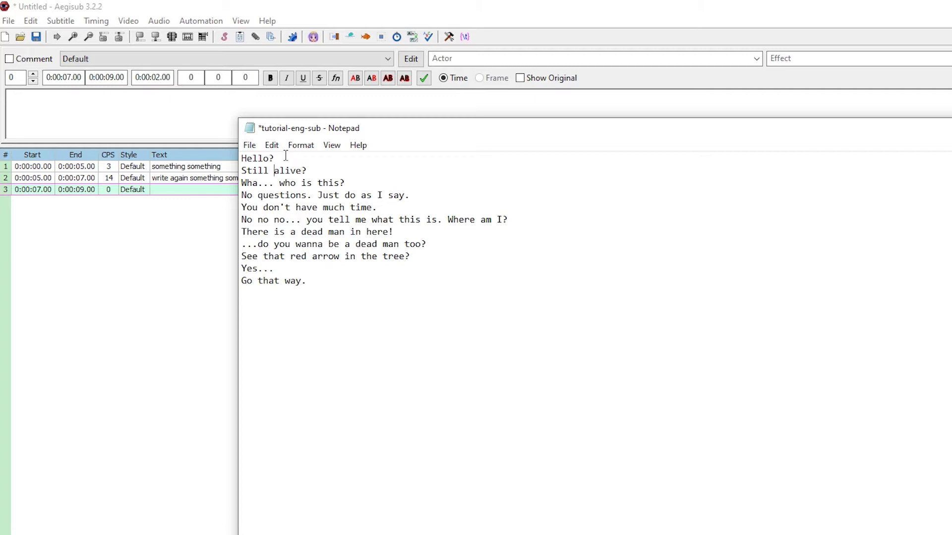
key(Down)
key(Left)
key(Right)
key(Right)
key(Right)
key(Right)
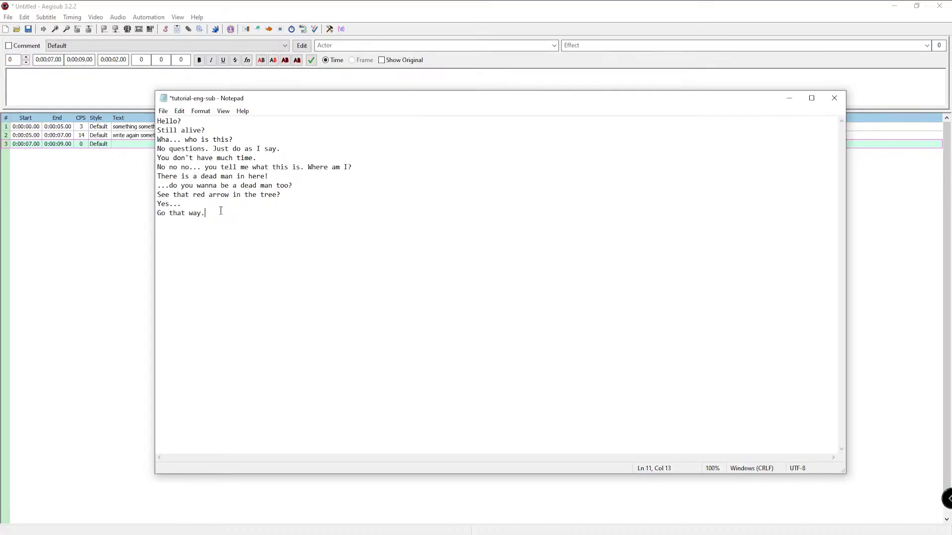
Copy all dialogue from the tutorial-eng-sub text file and paste it into Aegisub's subtitle grid above the empty third line.
key(ctrl+a)
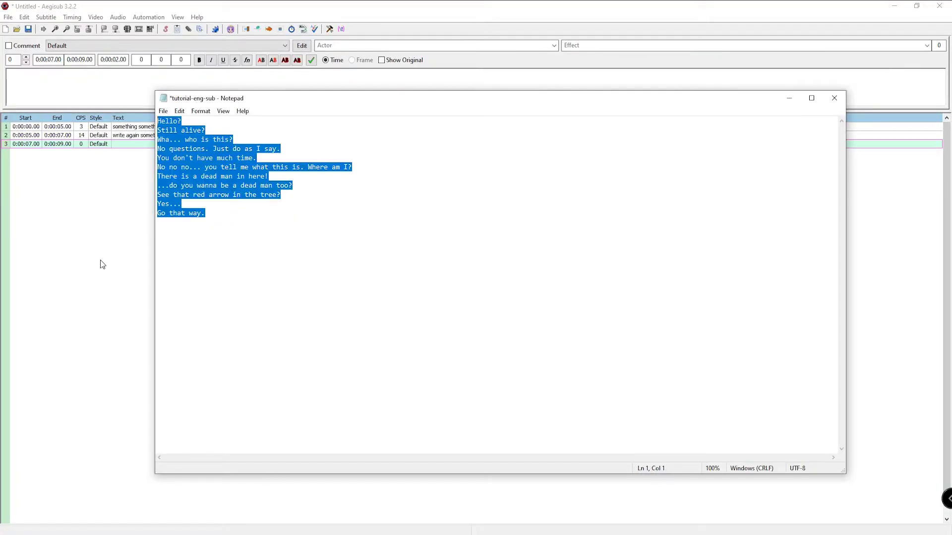
drag(386, 108, 453, 111)
shift+click(232, 152)
key(ctrl+a)
key(ctrl+c)
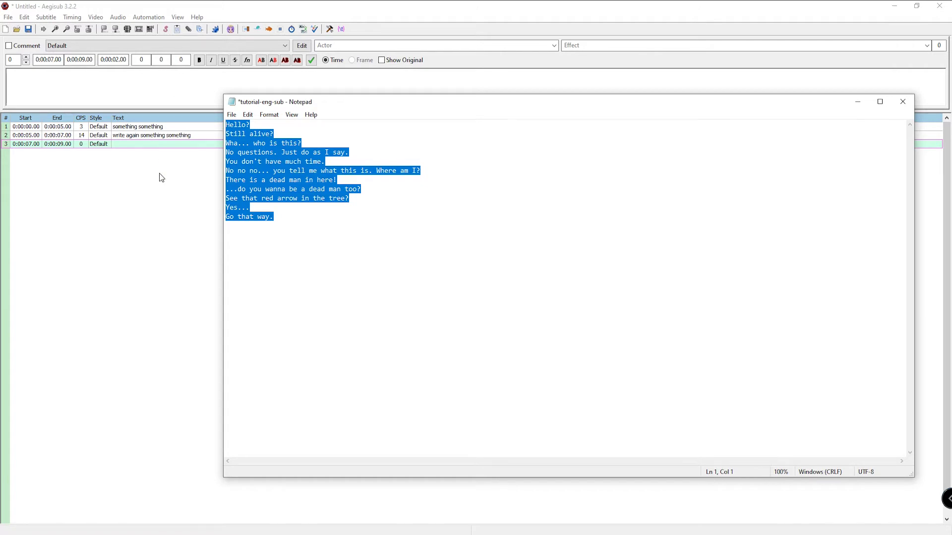
click(154, 185)
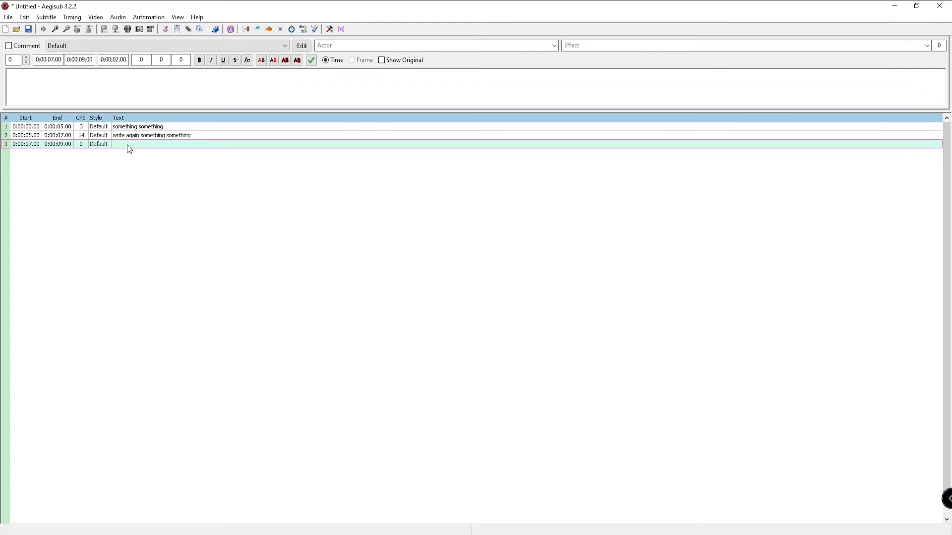
key(ctrl+v)
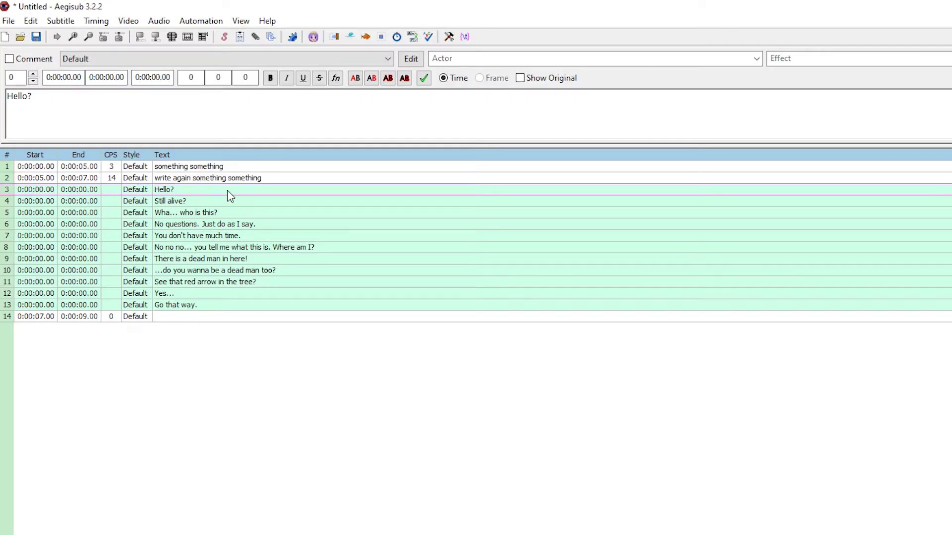
Delete the lines "write again something something" and "something something" plus the empty last line, keeping only the pasted dialogue.
click(161, 179)
right_click(162, 179)
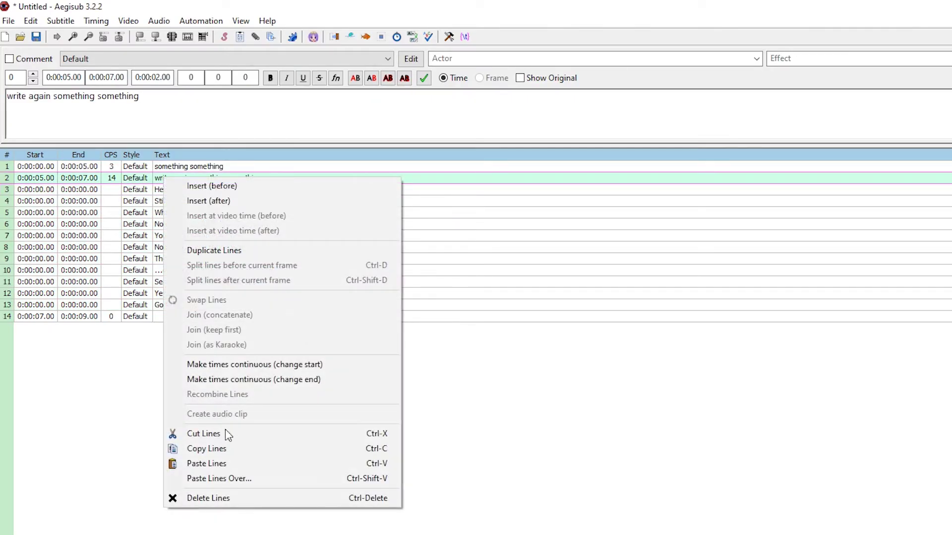
click(218, 497)
right_click(182, 169)
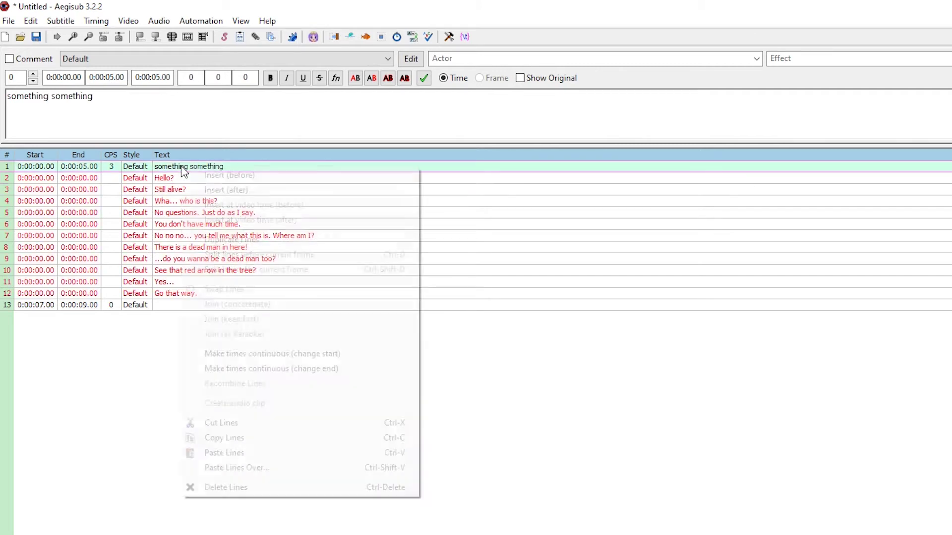
click(255, 486)
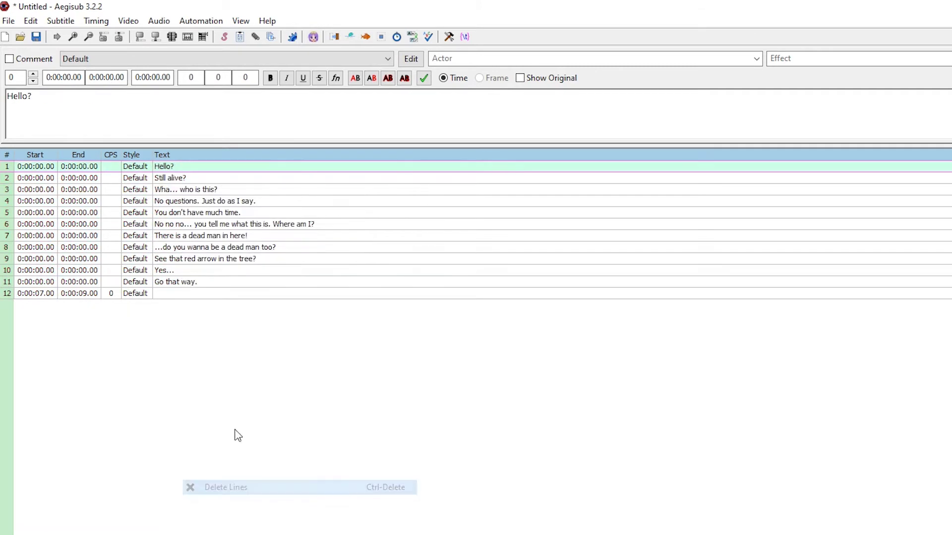
click(166, 297)
right_click(161, 301)
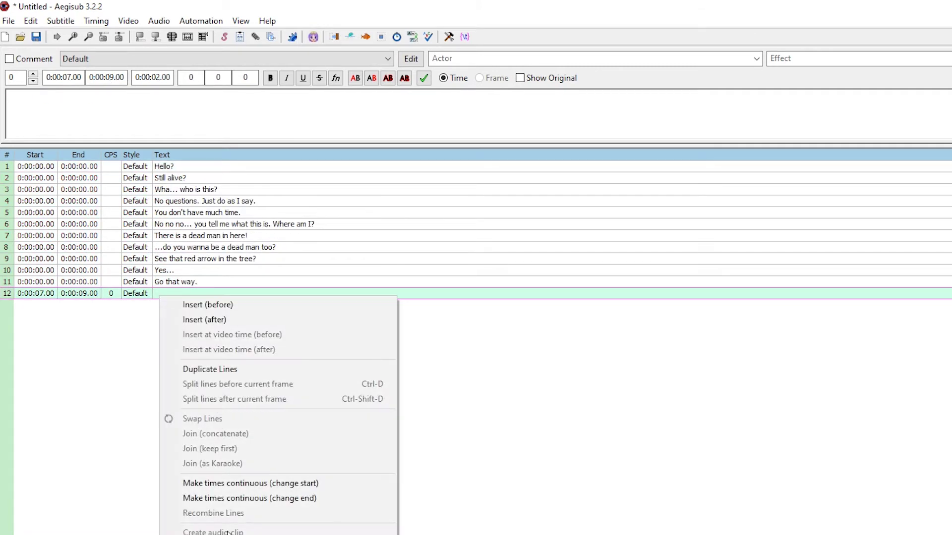
click(213, 534)
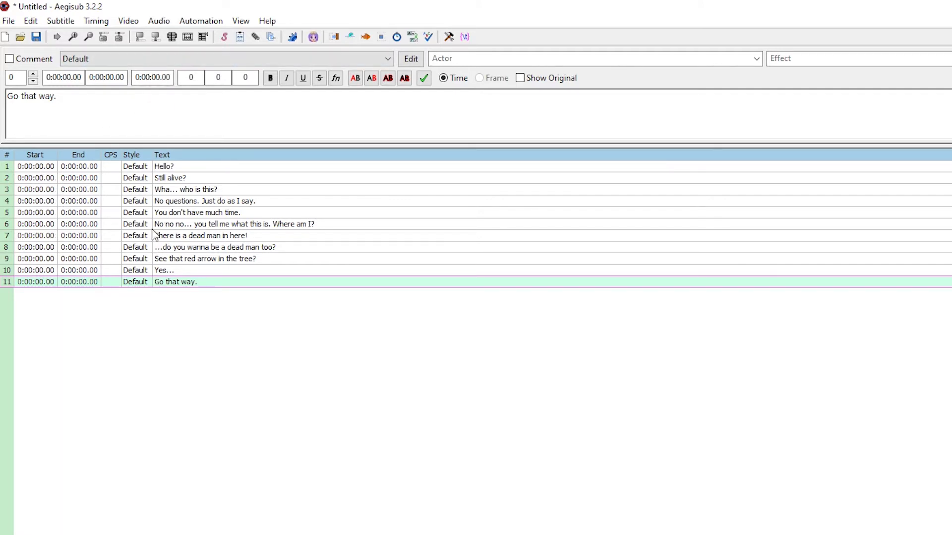
Open the video "Tutorial (2016) - Suspense Horror Short Film" from the SUBTITLES COMPLETE GUIDE folder.
click(130, 24)
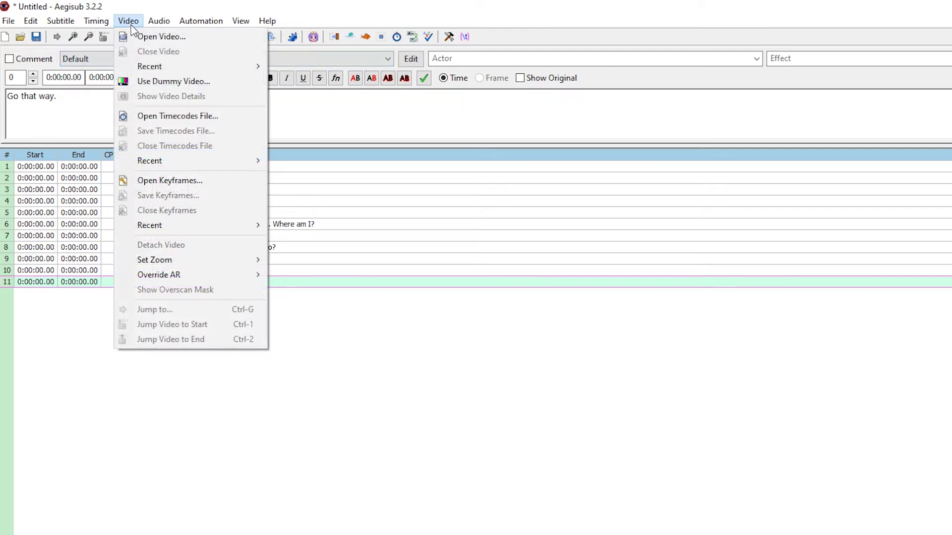
click(144, 37)
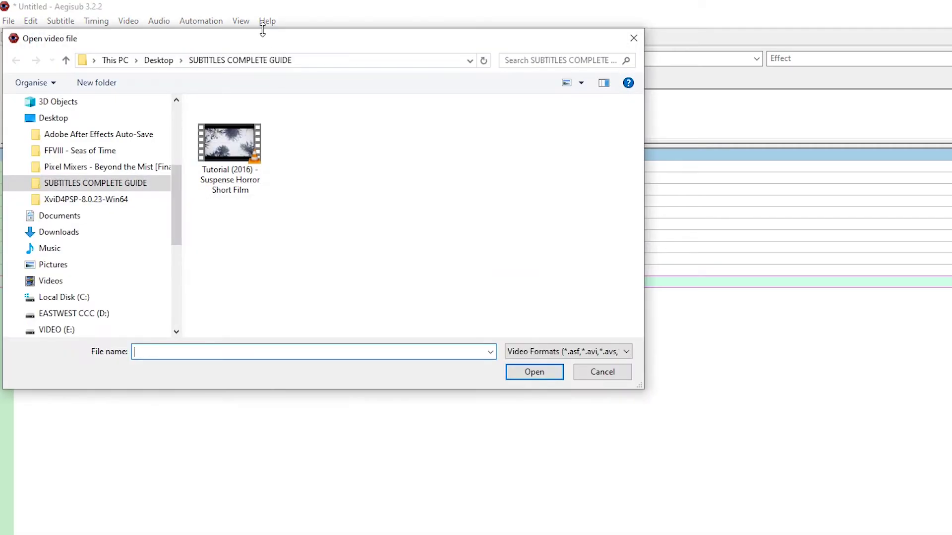
drag(266, 38, 463, 131)
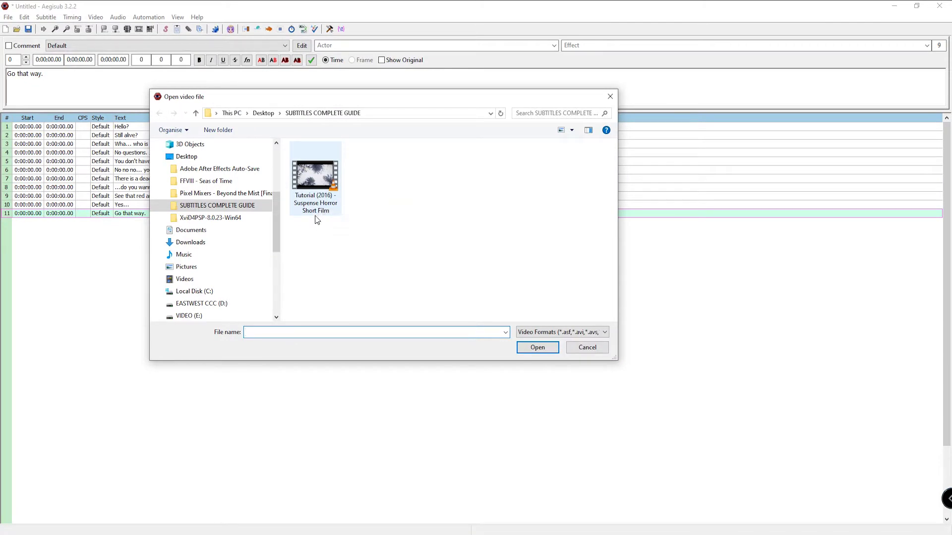
double_click(320, 180)
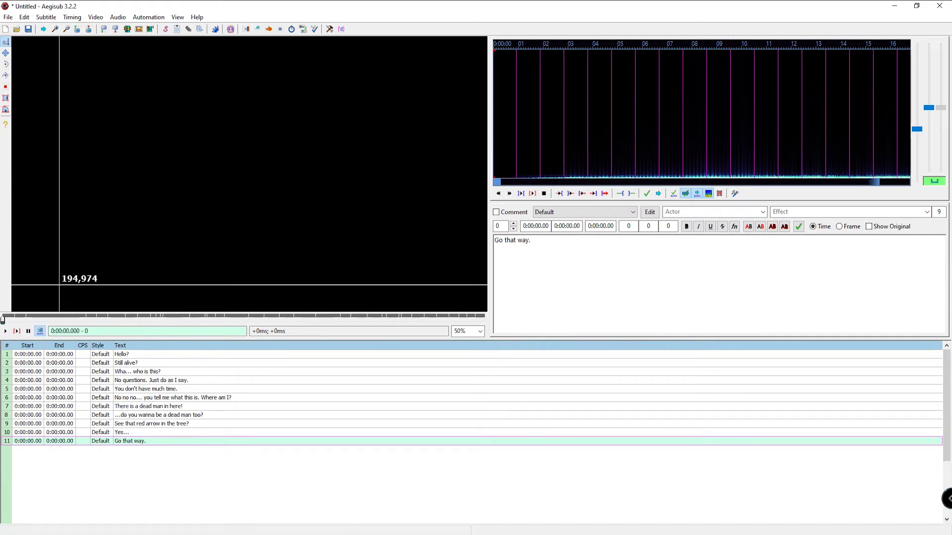
Seek the video to about 2:08, play it briefly, pause it, and seek forward to about 2:41.
drag(15, 317, 71, 320)
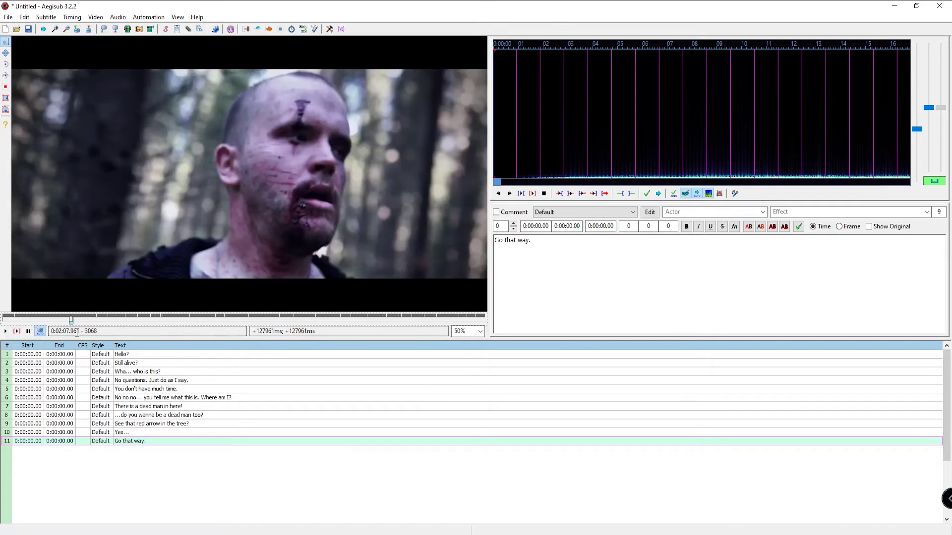
click(6, 332)
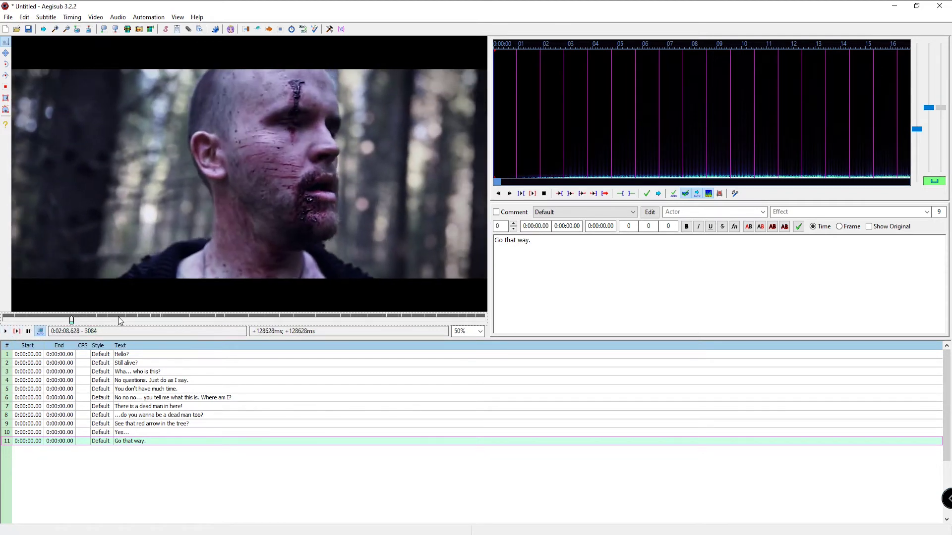
click(28, 332)
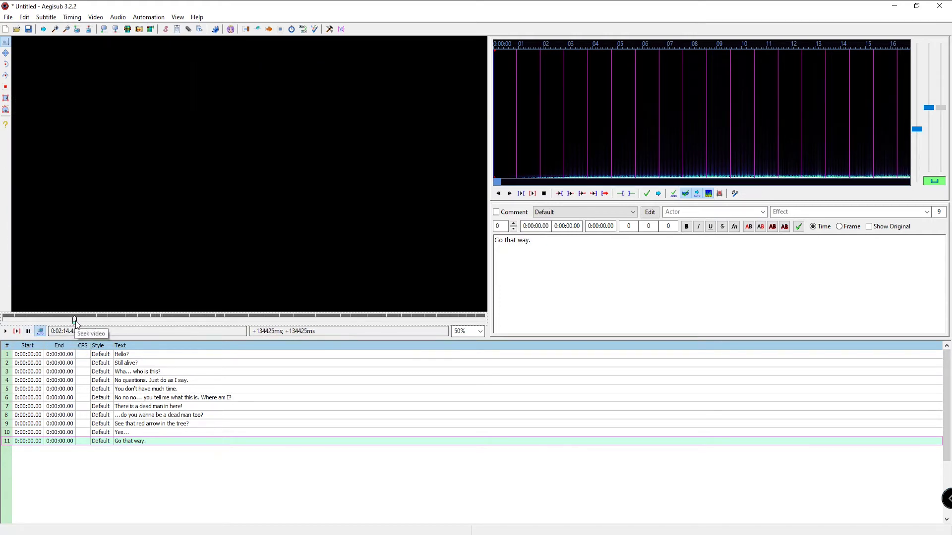
drag(74, 320, 89, 320)
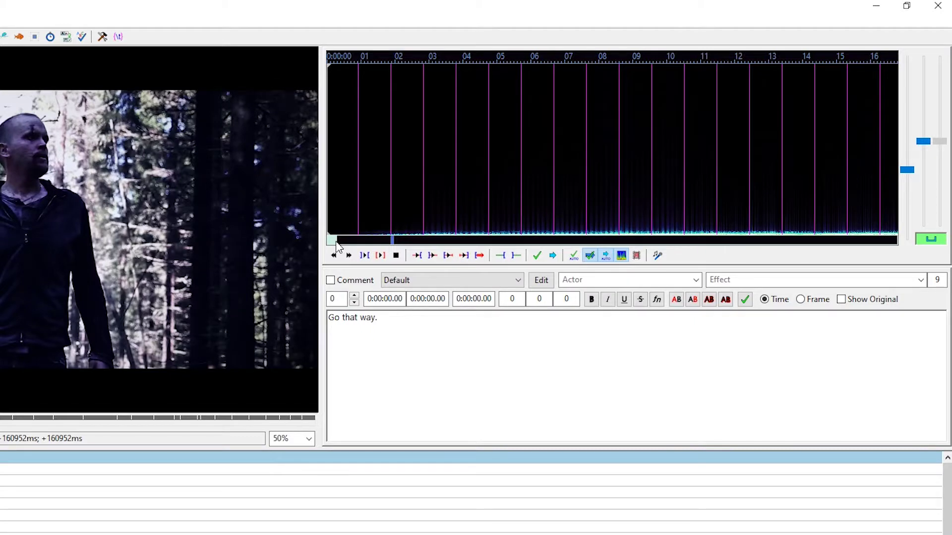
Mark the audio range from about 1:01.5 to 1:05.7 around the sound burst for the line "Go that way.".
drag(498, 182, 518, 182)
drag(359, 243, 372, 240)
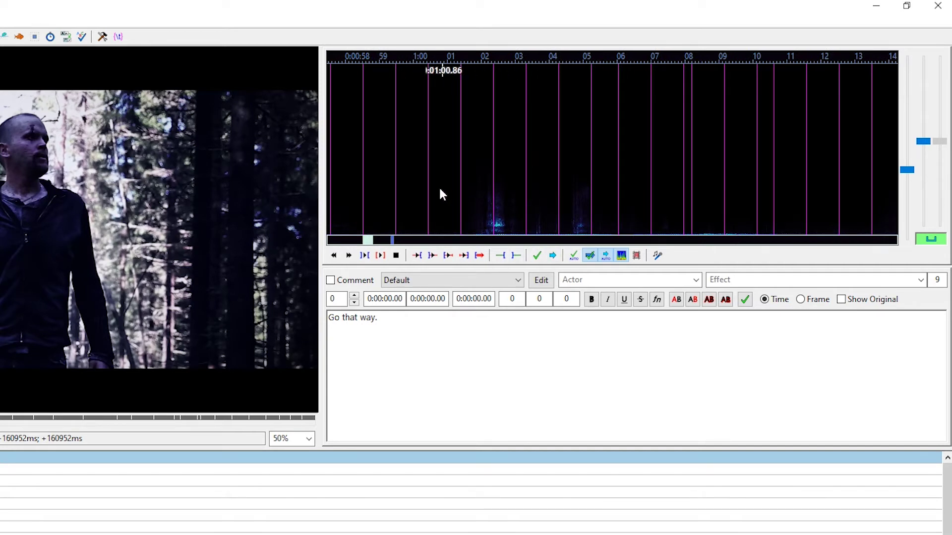
drag(469, 148, 607, 166)
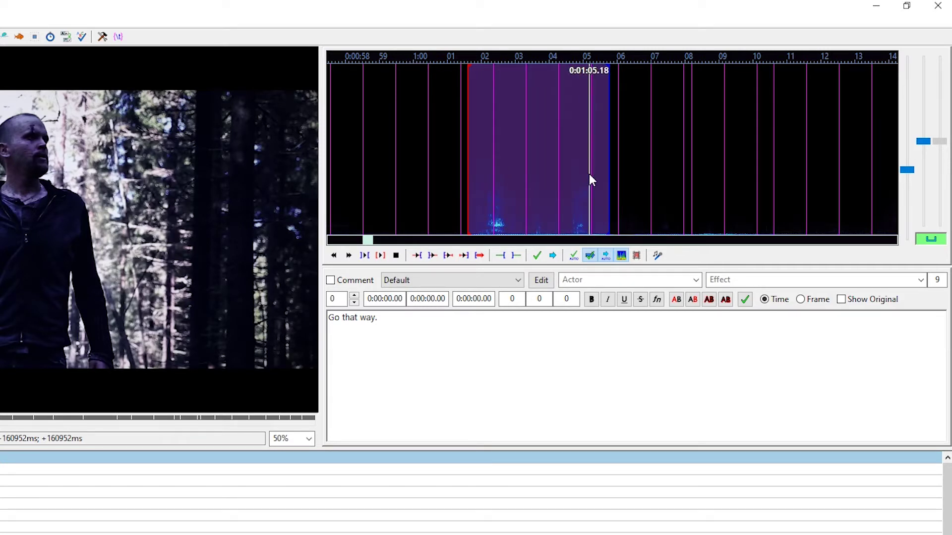
Mark and play the audio range from about 4:02.9 to 4:05.6 around the first speech bursts, and select the line "Hello?".
drag(367, 240, 484, 241)
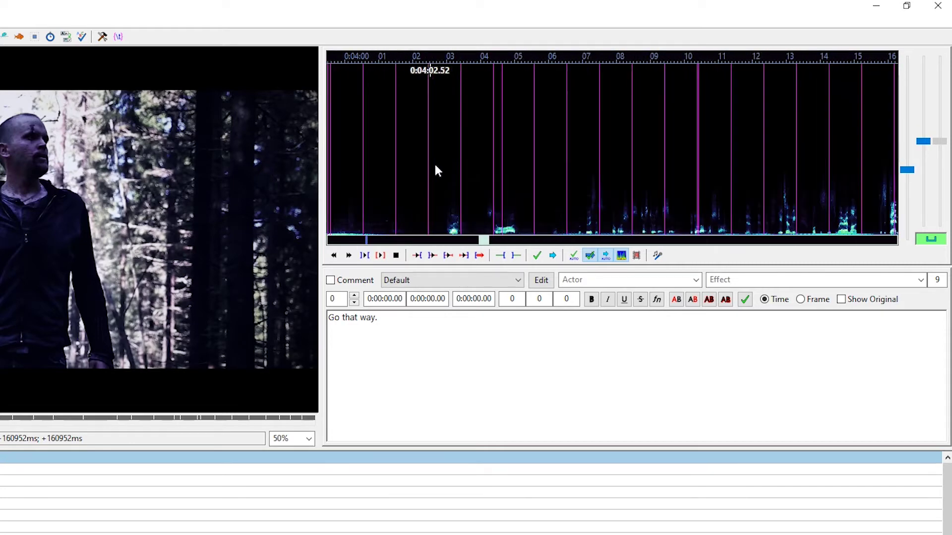
drag(441, 169, 496, 168)
right_click(535, 164)
key(s)
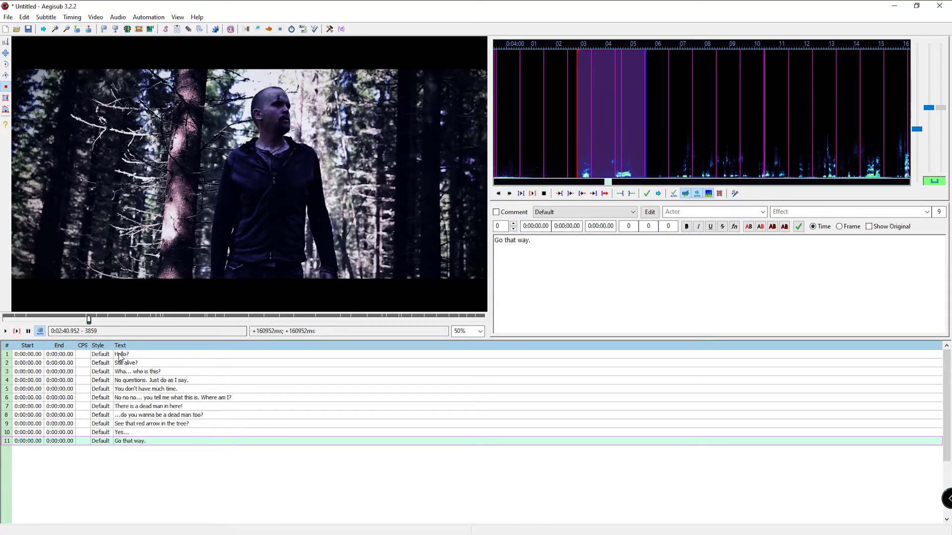
click(138, 353)
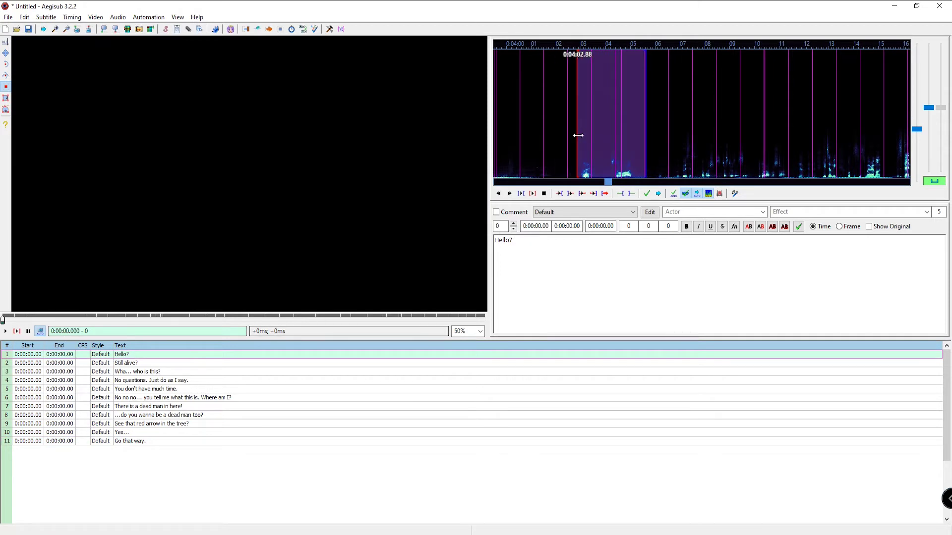
Try different audio ranges for "Hello?", including one from about 4:07 to 4:11.7, and play the marked section.
mouse_move(578, 135)
mouse_down()
mouse_move(582, 111)
mouse_move(584, 119)
mouse_up()
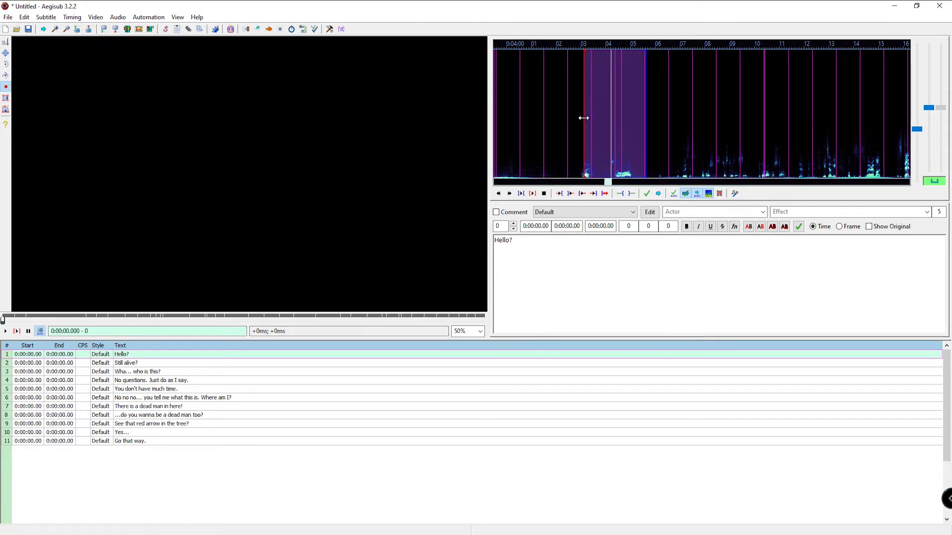
click(555, 147)
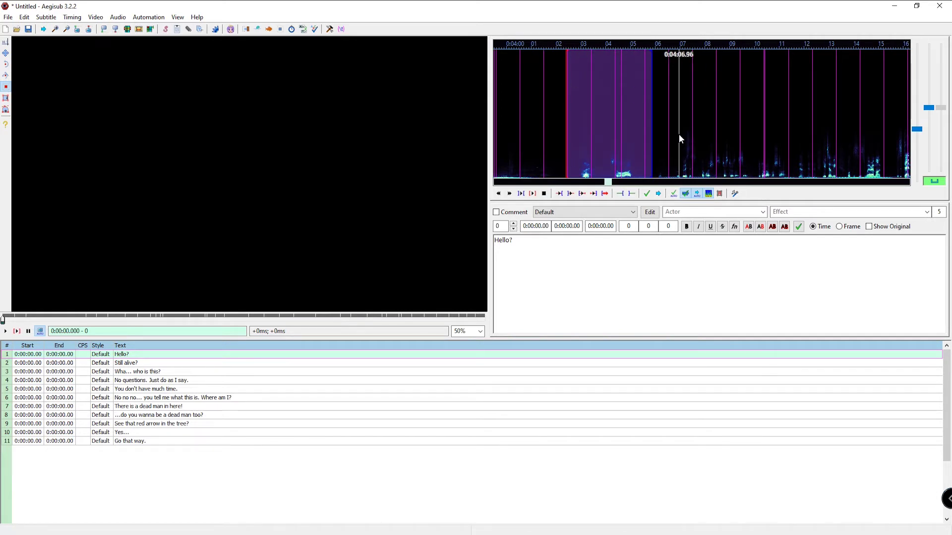
drag(680, 130, 796, 142)
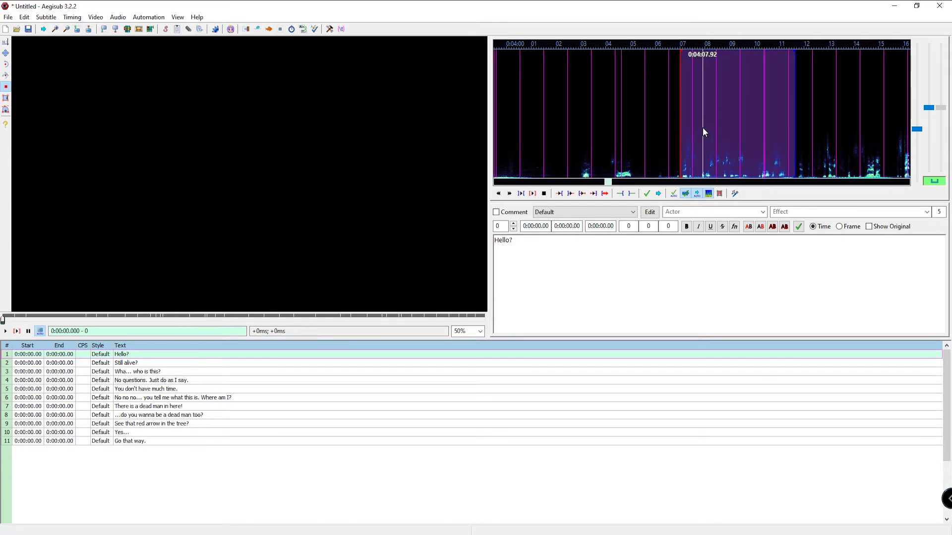
key(s)
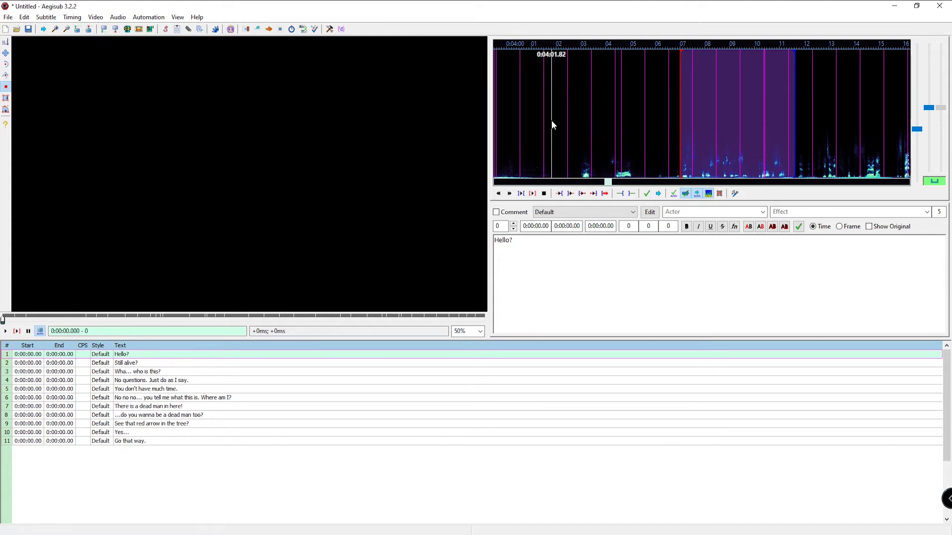
Scan the audio spectrum back to about 3:14, return to 4:00, and play the marked range starting at about 4:07.
scroll(551, 122, up, 10)
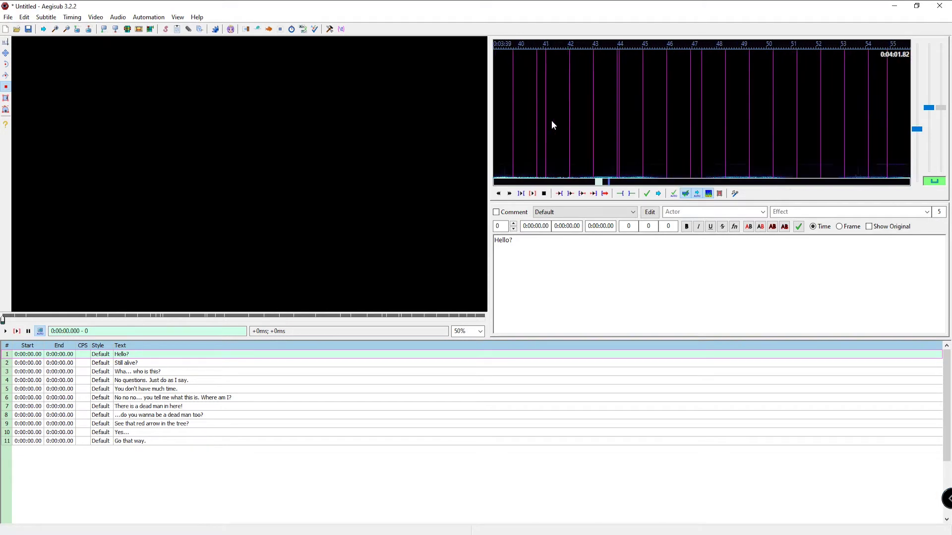
scroll(551, 120, up, 7)
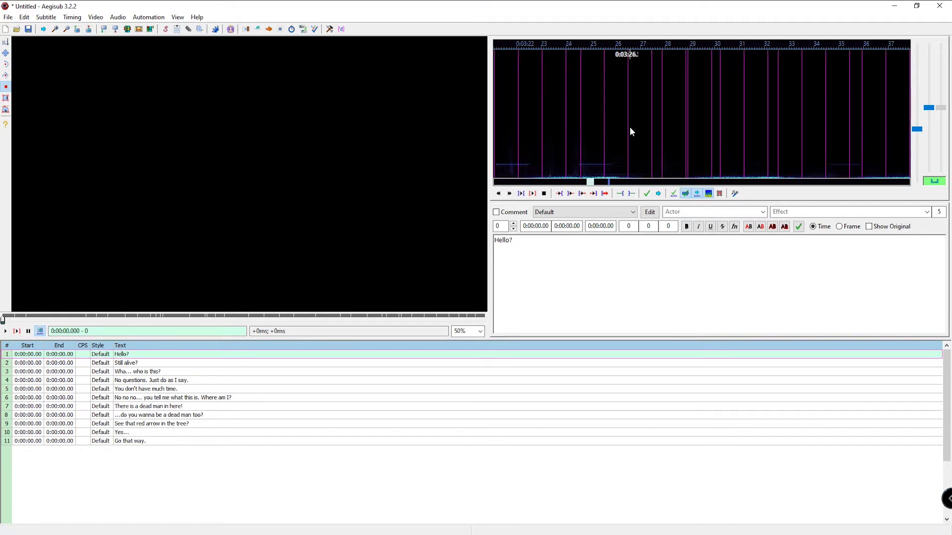
scroll(642, 137, up, 1)
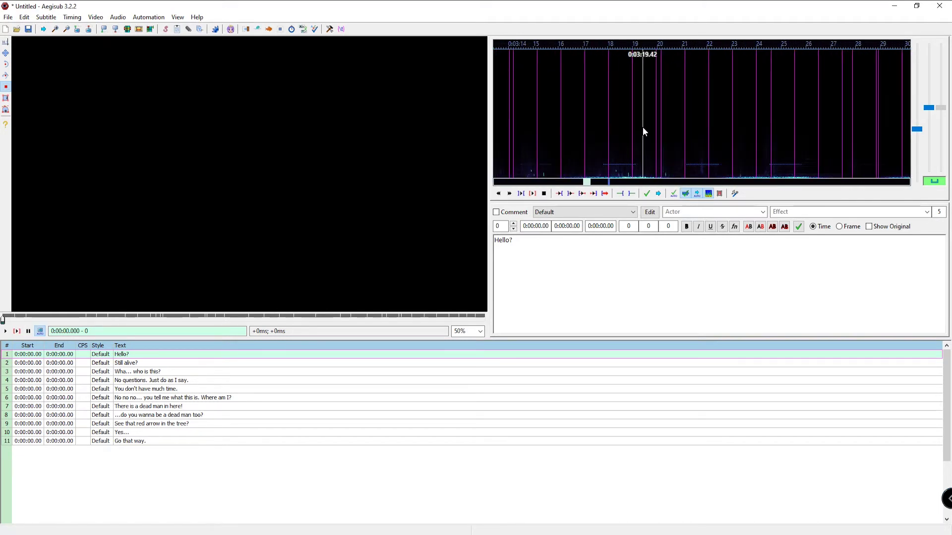
scroll(643, 132, down, 4)
scroll(642, 127, down, 14)
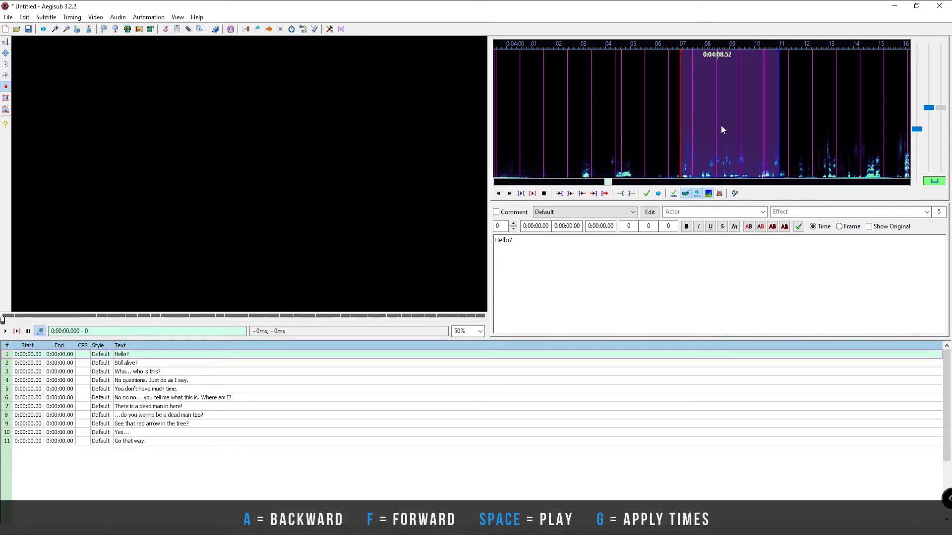
key(space)
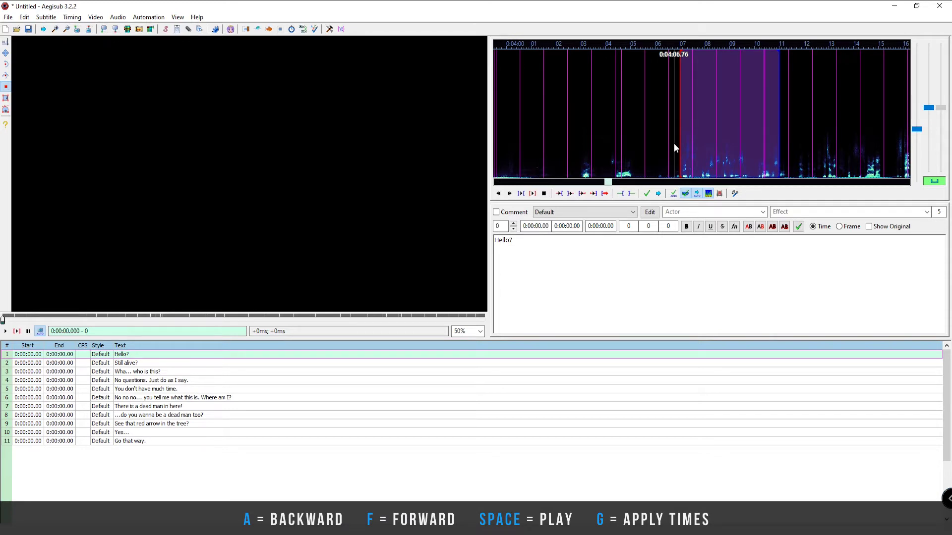
Mark a trial range for "Hello?" from about 4:02.6 to 4:05.9 and play it.
click(585, 123)
right_click(605, 133)
drag(605, 129, 650, 132)
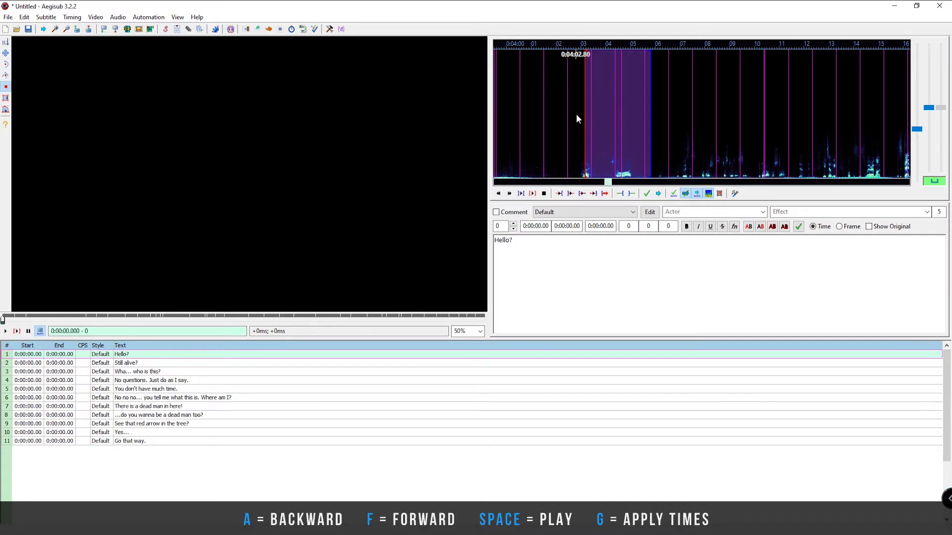
drag(584, 116, 571, 117)
key(space)
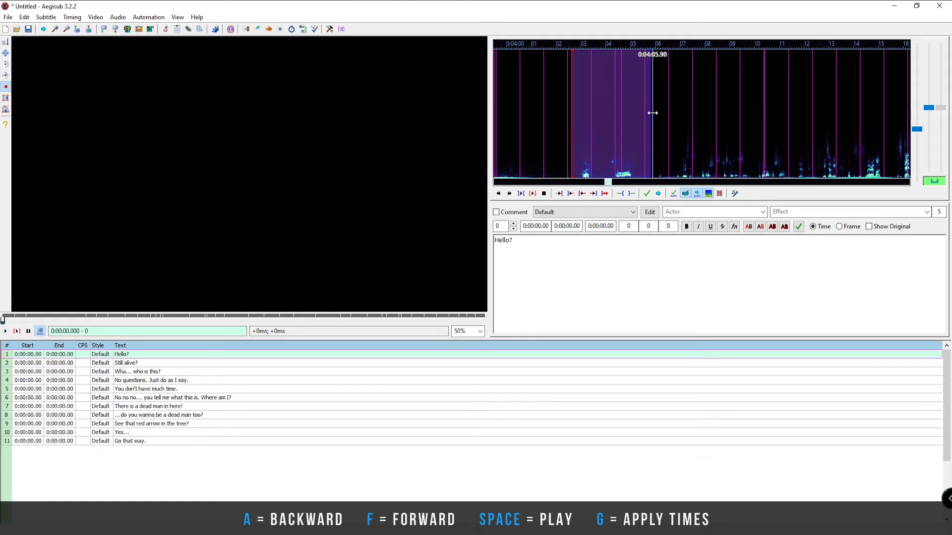
Tighten the range around the first speech burst to 4:03.14–4:04.30 and apply these times to the line "Hello?".
drag(652, 113, 584, 125)
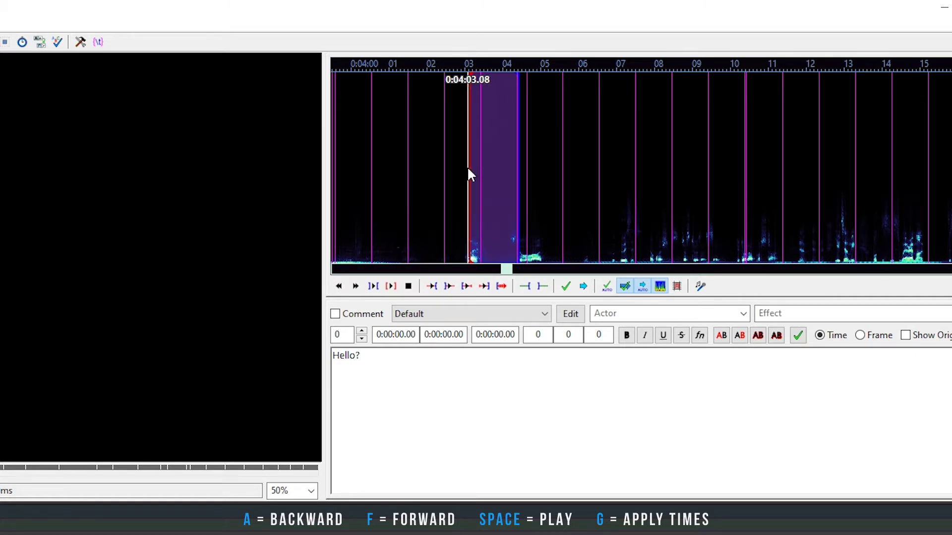
drag(463, 191, 471, 259)
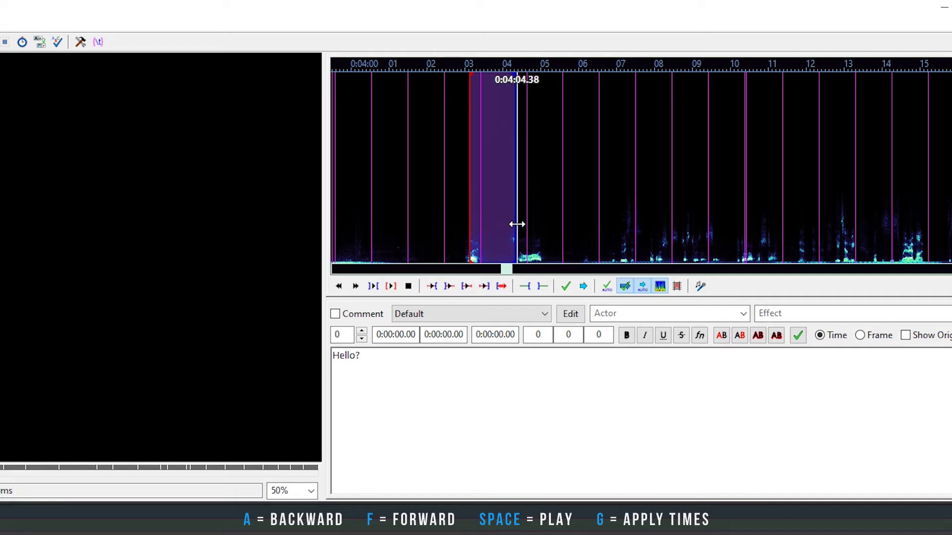
drag(515, 224, 485, 229)
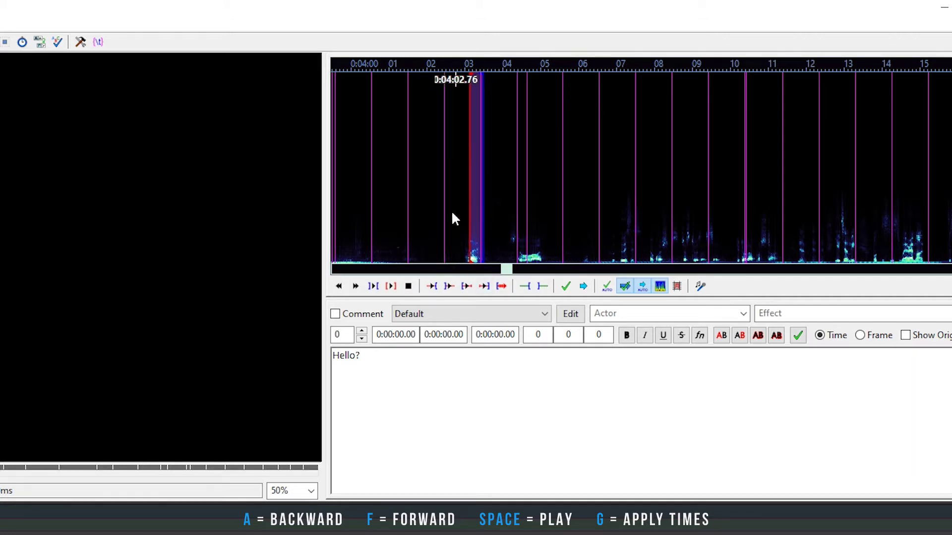
right_click(513, 199)
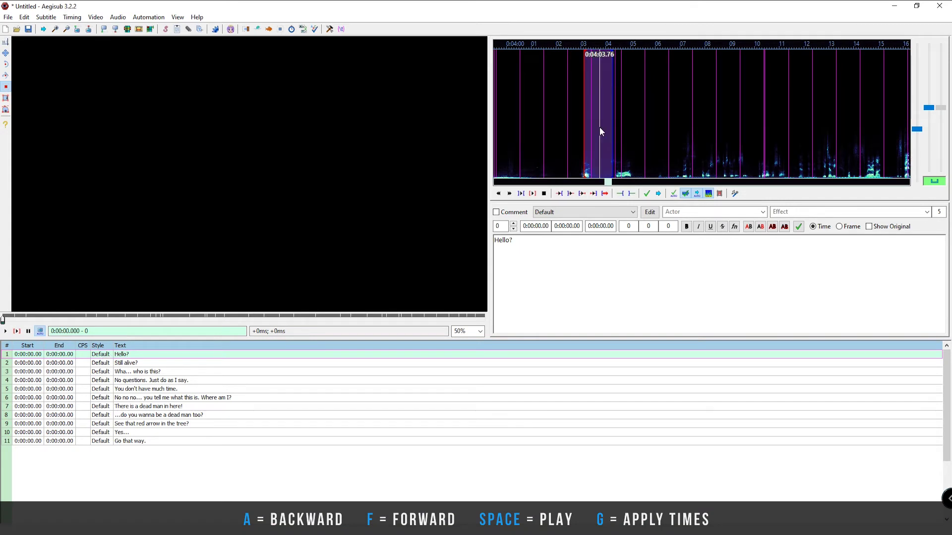
key(g)
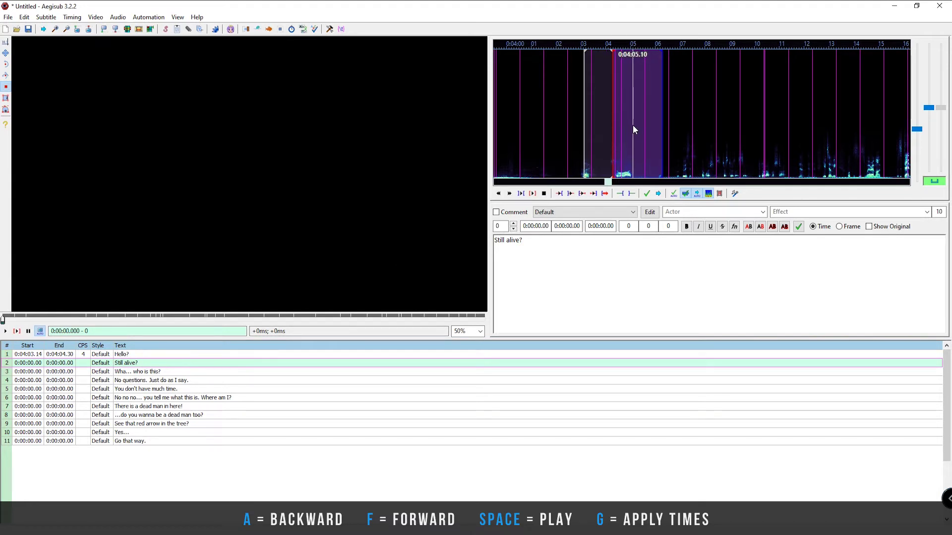
Time the line "Still alive?" from 4:04.30 to 4:06.08, checking it by playback, and apply the times.
key(space)
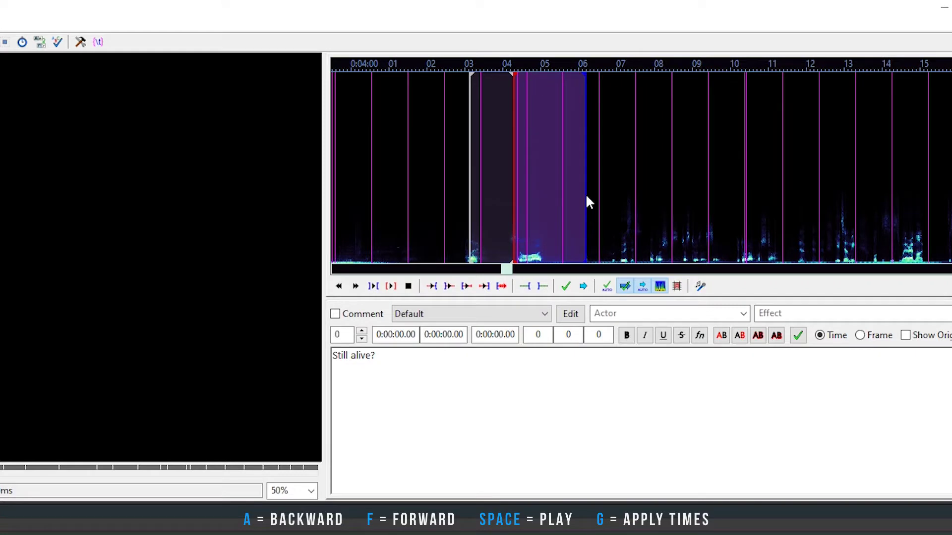
drag(587, 201, 645, 201)
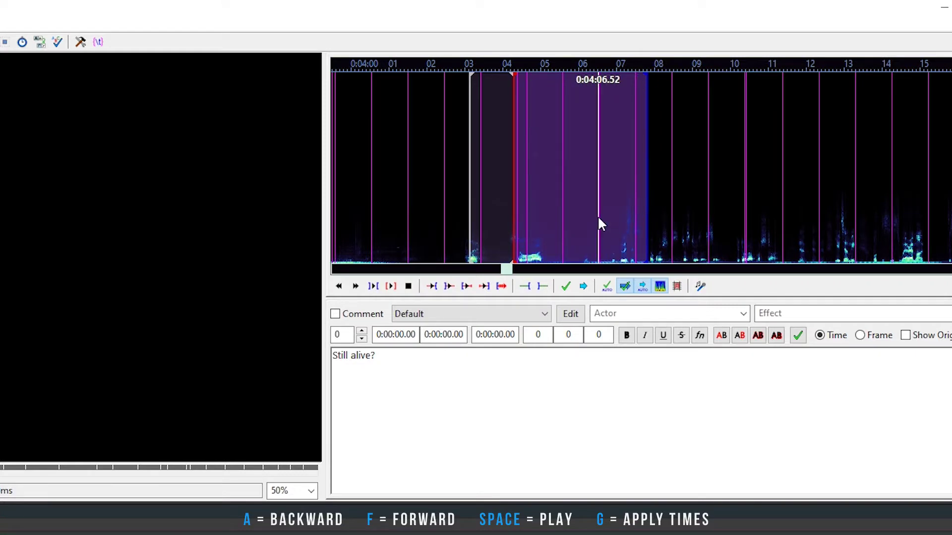
key(space)
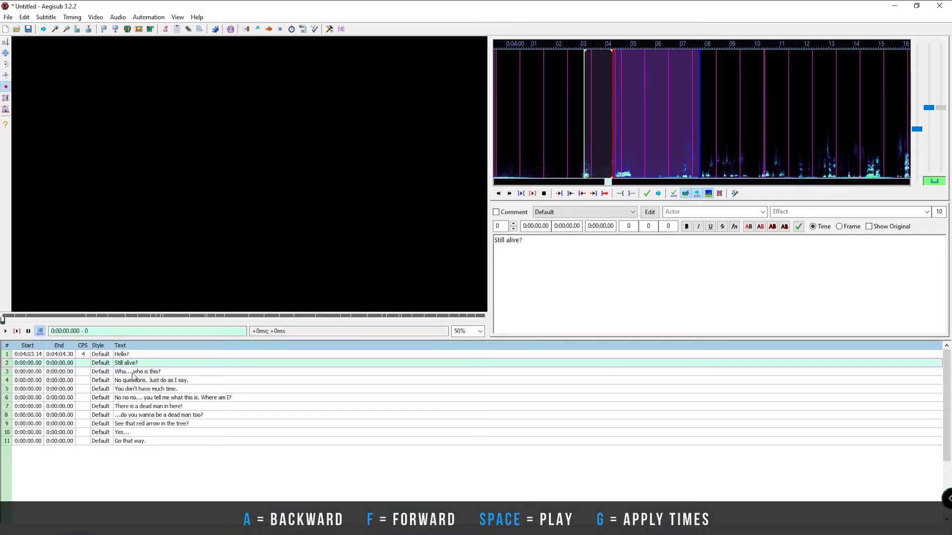
right_click(691, 125)
drag(691, 127, 656, 128)
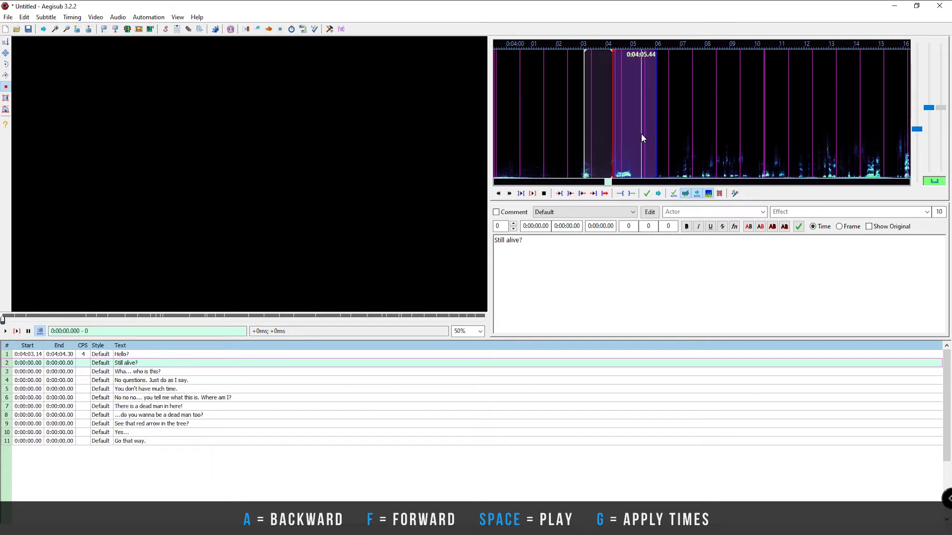
key(space)
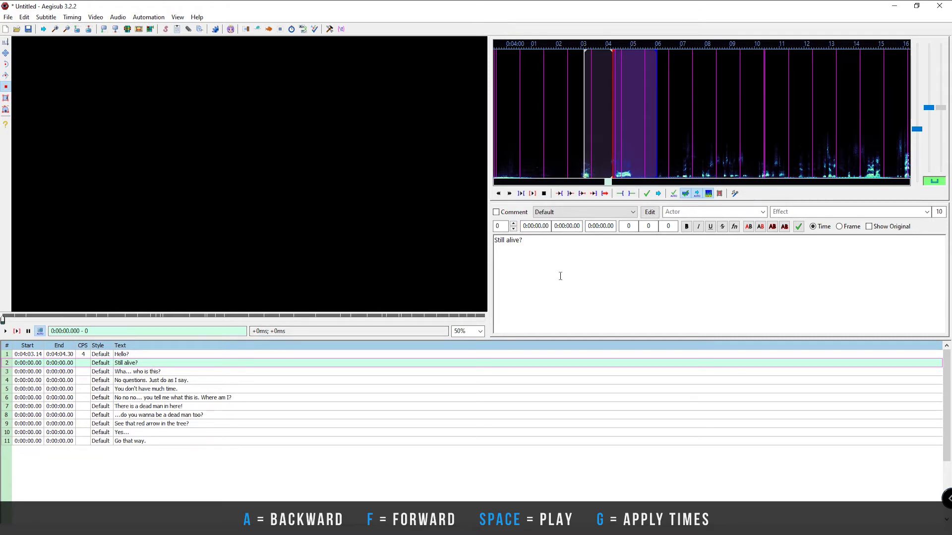
key(g)
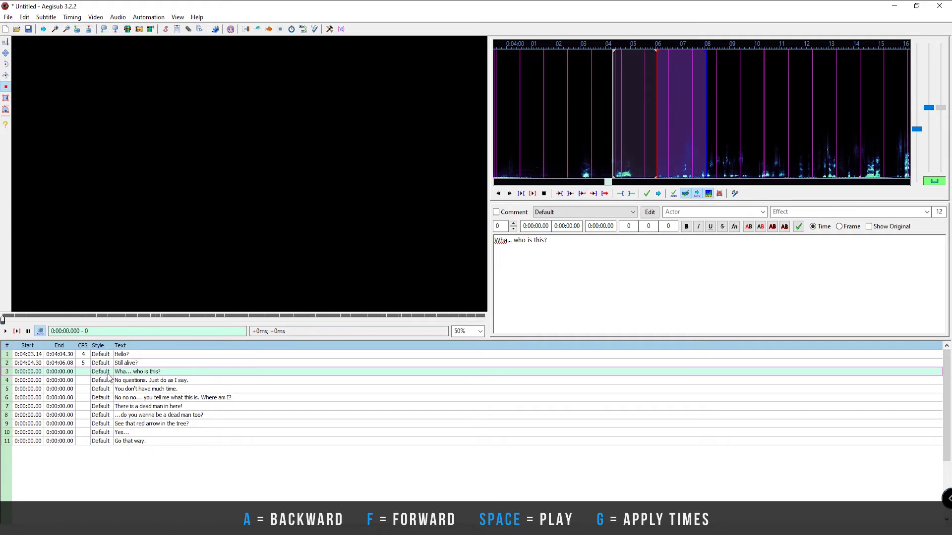
Time the line "Wha... who is this?" from 4:07.14 to 4:08.10, checking it by playback, and apply the times.
key(f)
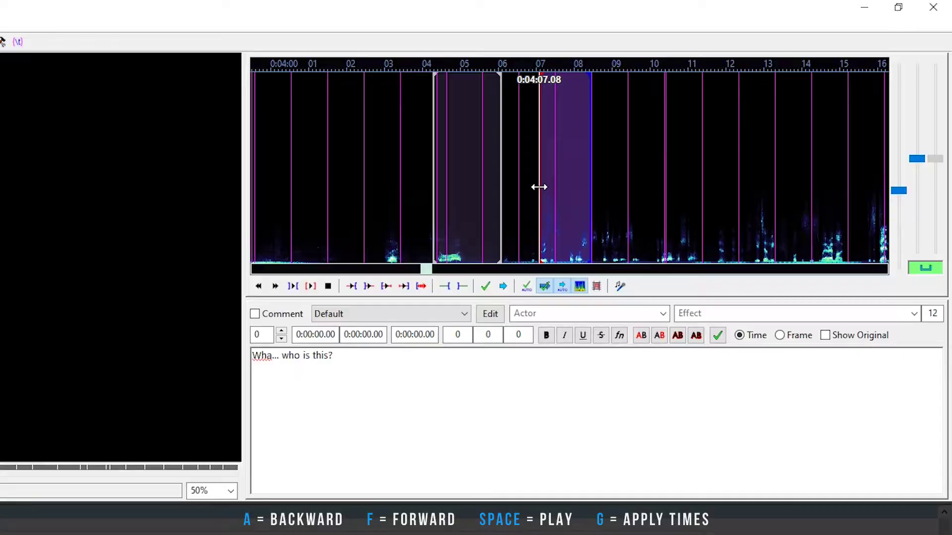
click(684, 128)
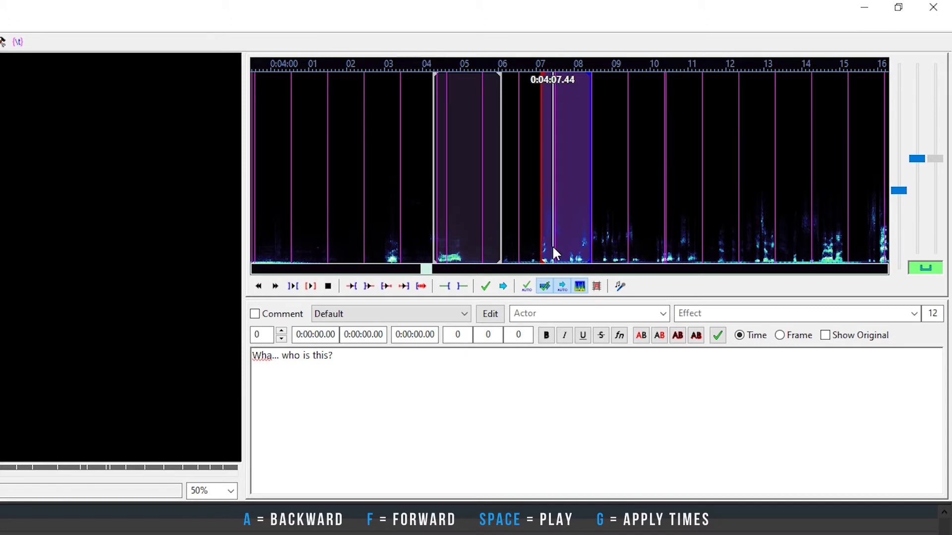
key(space)
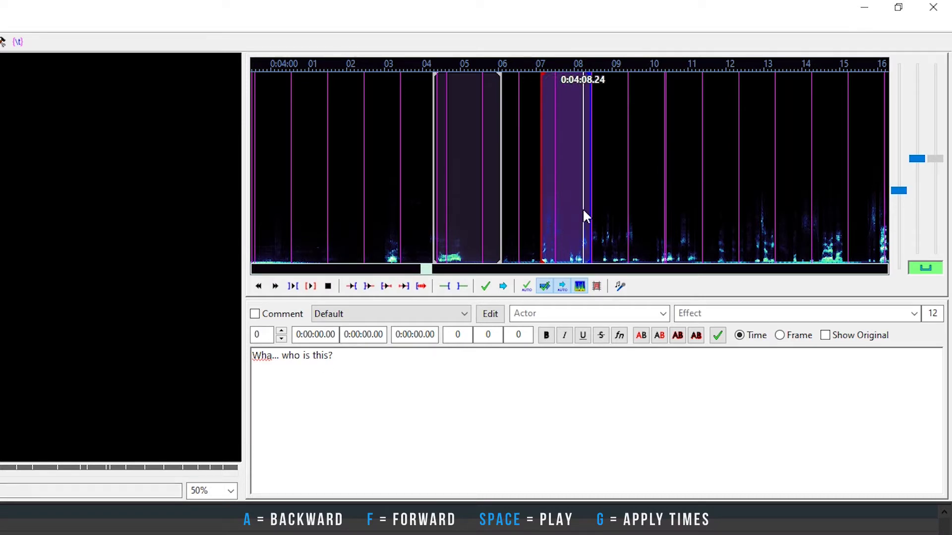
key(space)
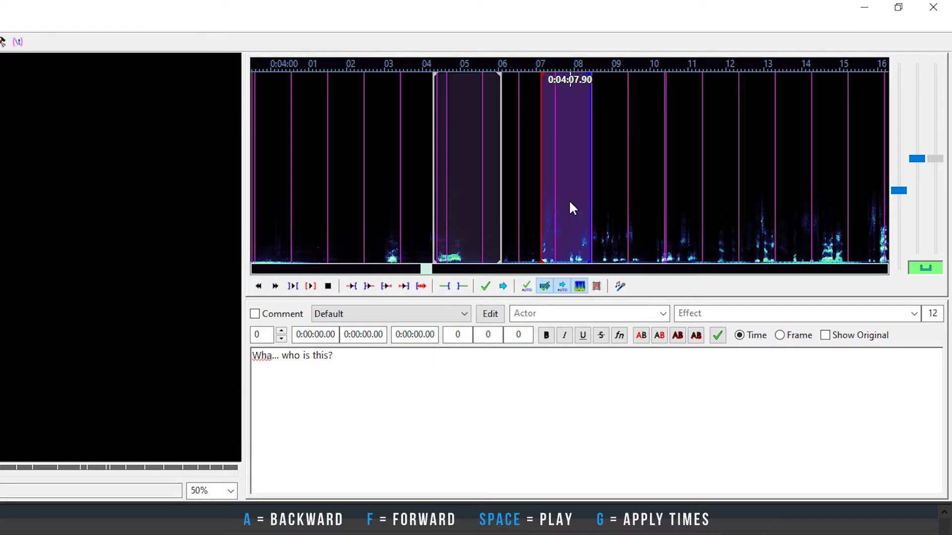
drag(590, 193, 573, 191)
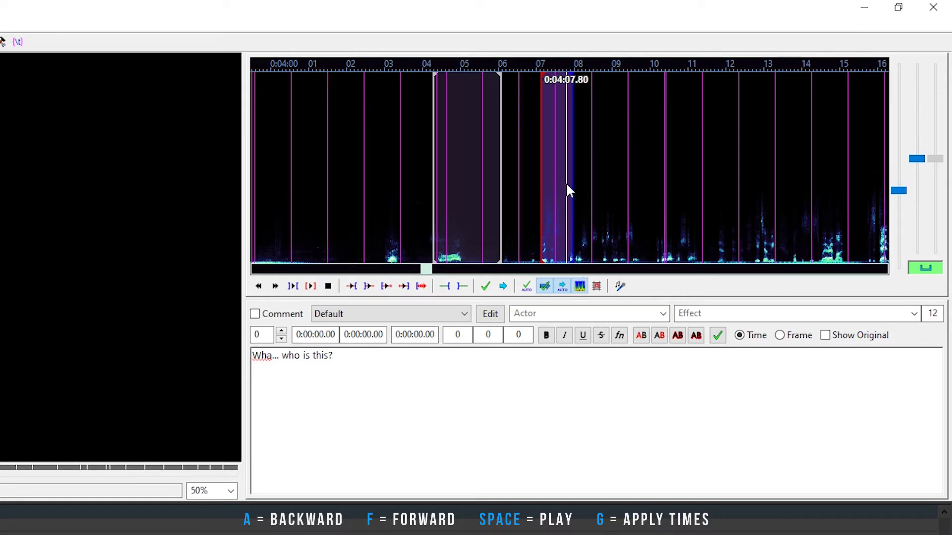
drag(573, 194, 578, 197)
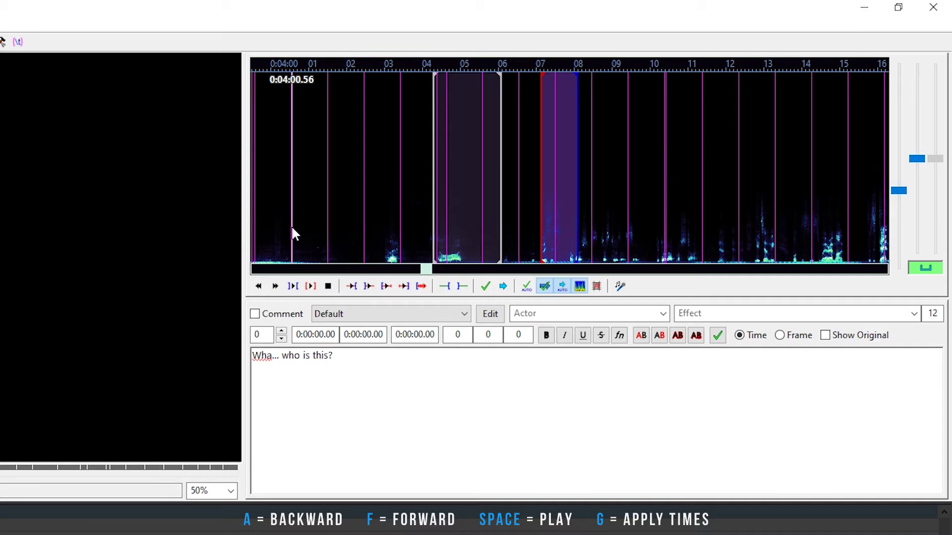
key(g)
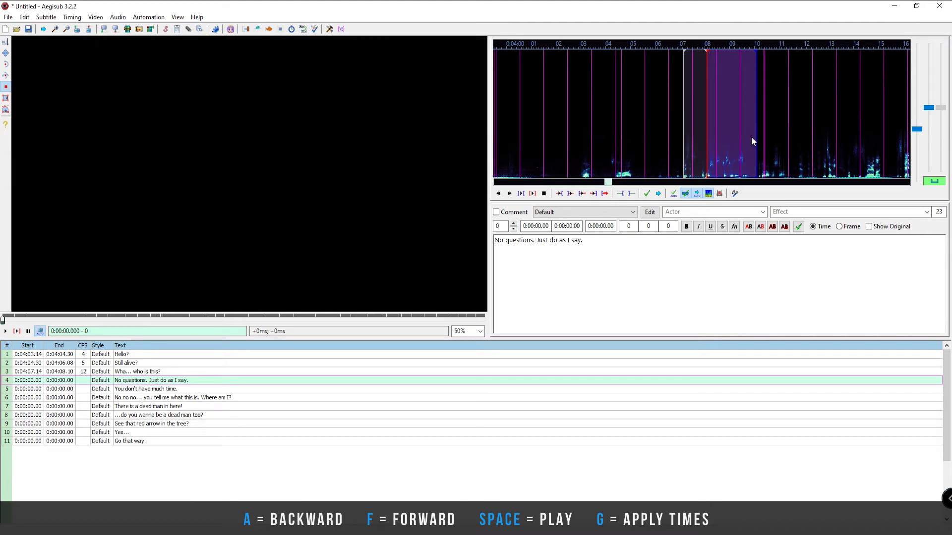
Time the line "No questions. Just do as I say." from 4:08.10 to 4:10.32, checking it by playback, and apply the times.
key(space)
right_click(759, 132)
right_click(762, 130)
key(space)
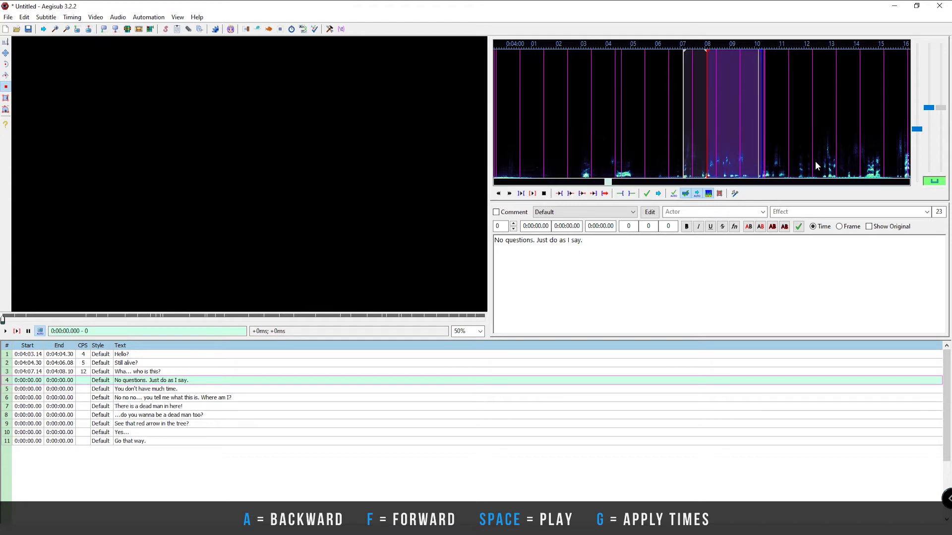
right_click(789, 148)
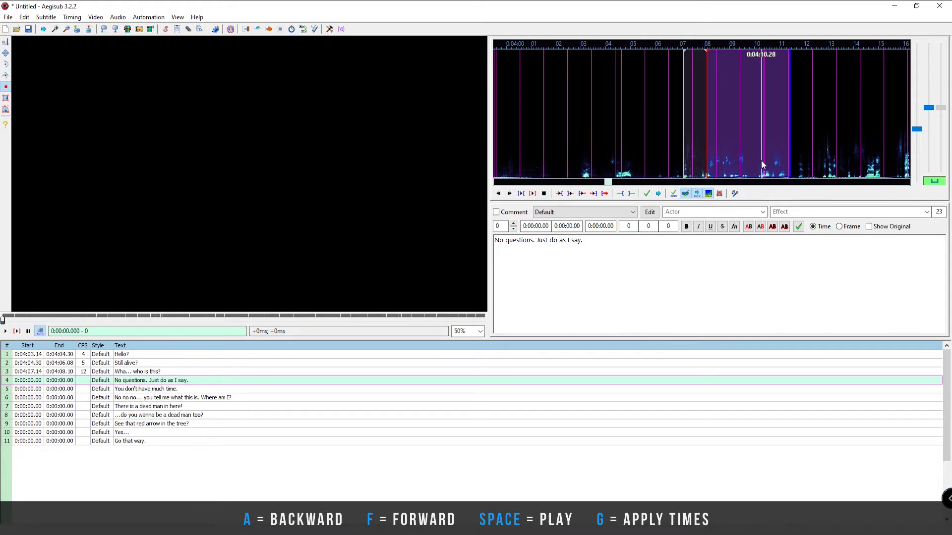
right_click(787, 127)
drag(786, 126, 763, 127)
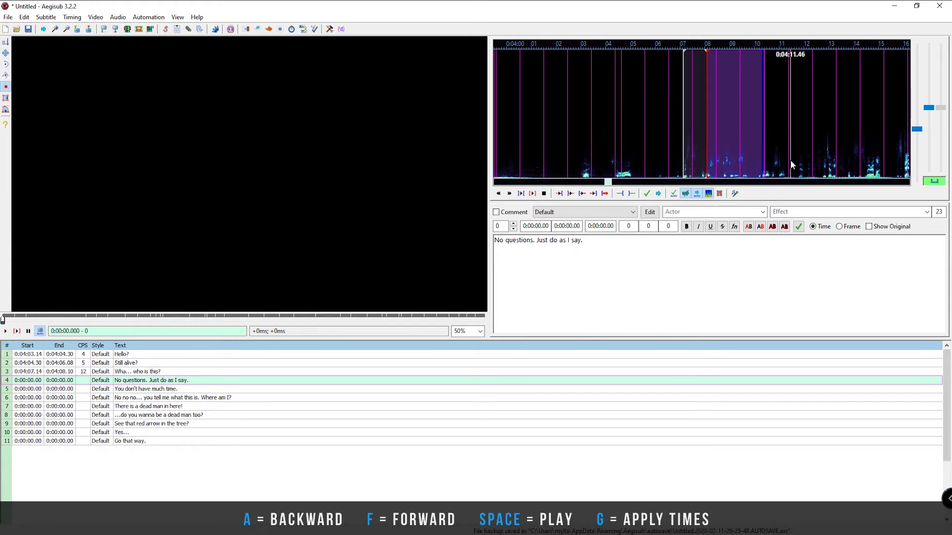
key(space)
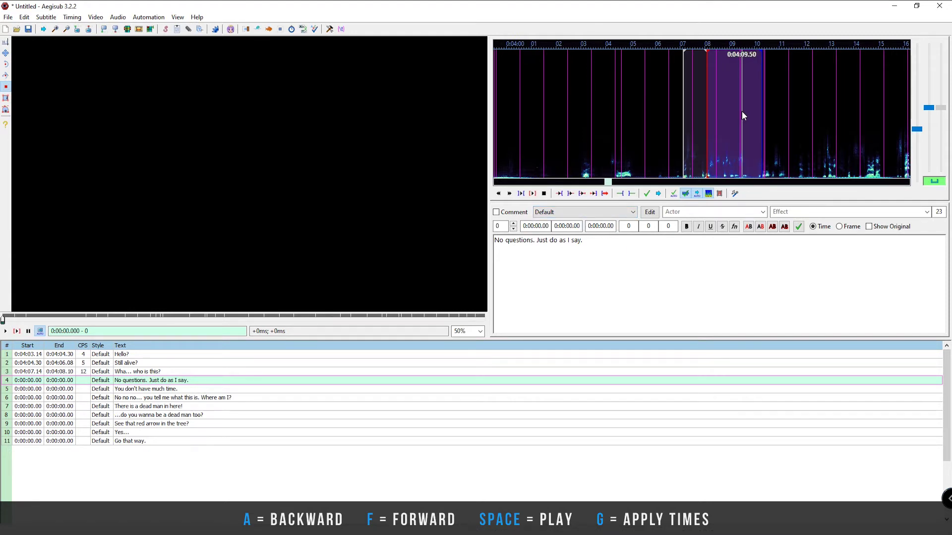
key(g)
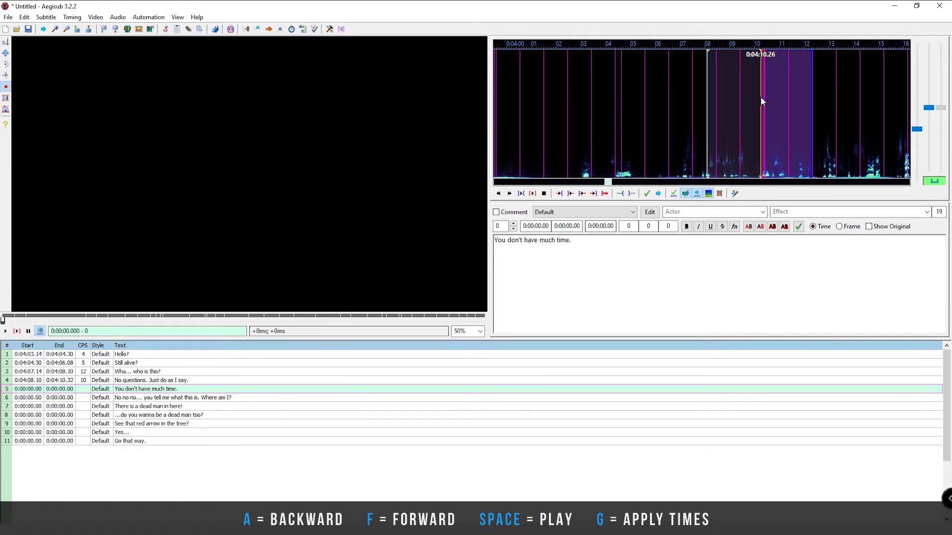
Time the line "You don't have much time." from 4:10.32 to 4:12.32, checking it by playback, and apply the times.
key(space)
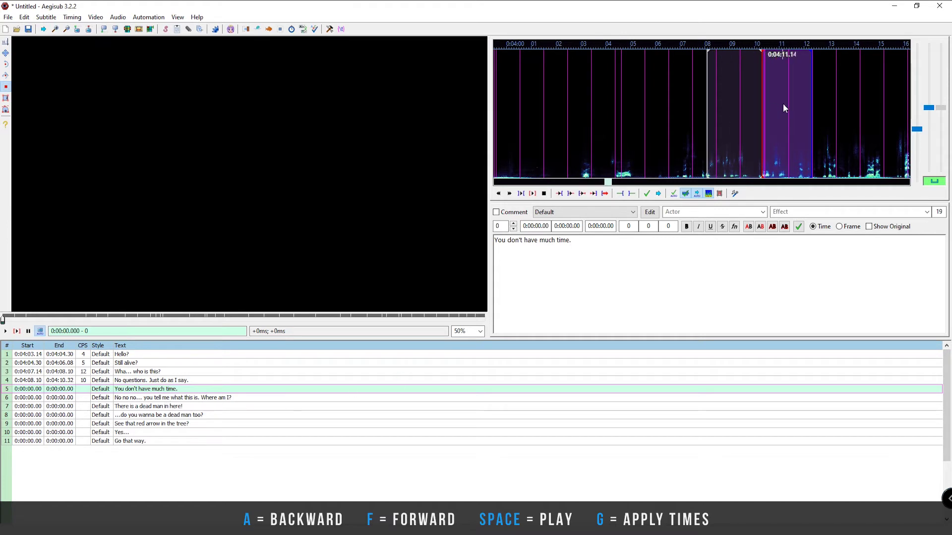
drag(811, 103, 811, 107)
key(g)
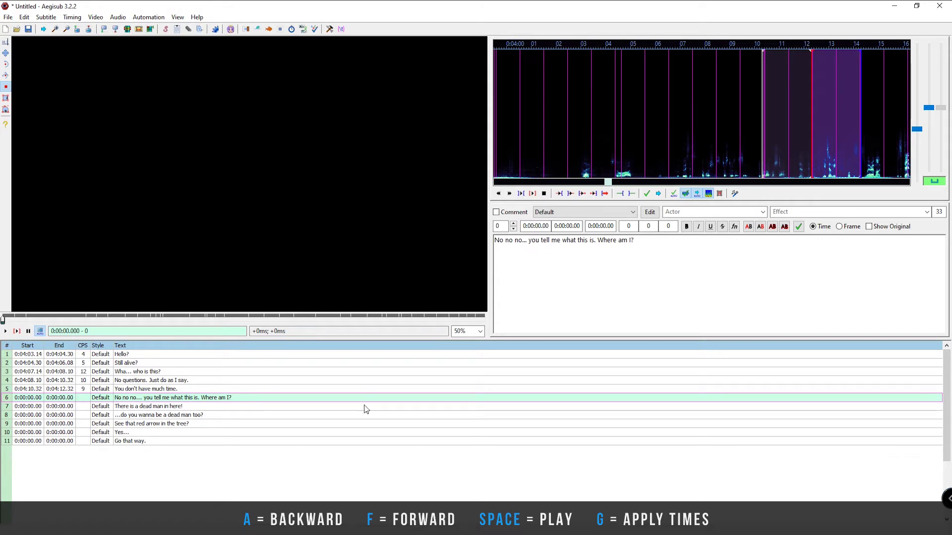
Time the line "No no no... you tell me what this is. Where am I?" from 4:12.32 to 4:16.08 and apply the times.
key(space)
key(f)
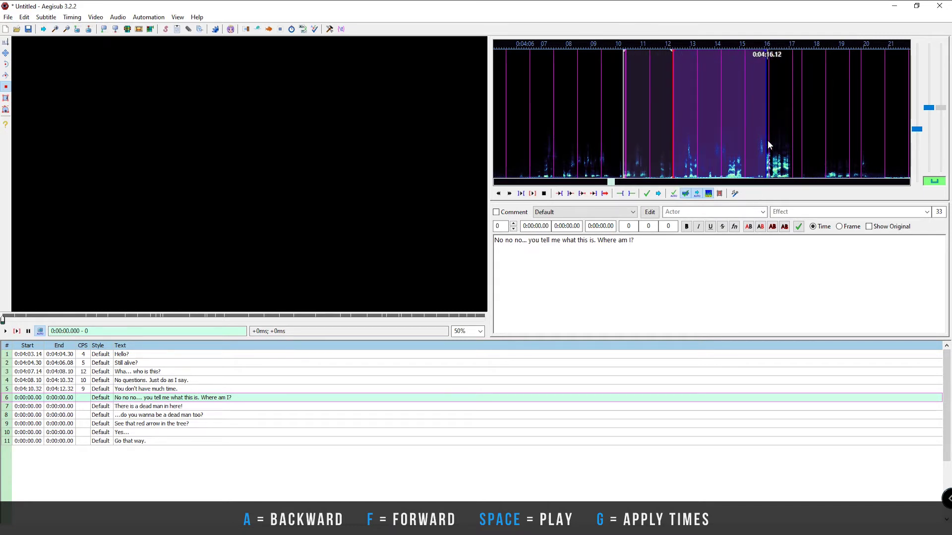
right_click(768, 164)
key(g)
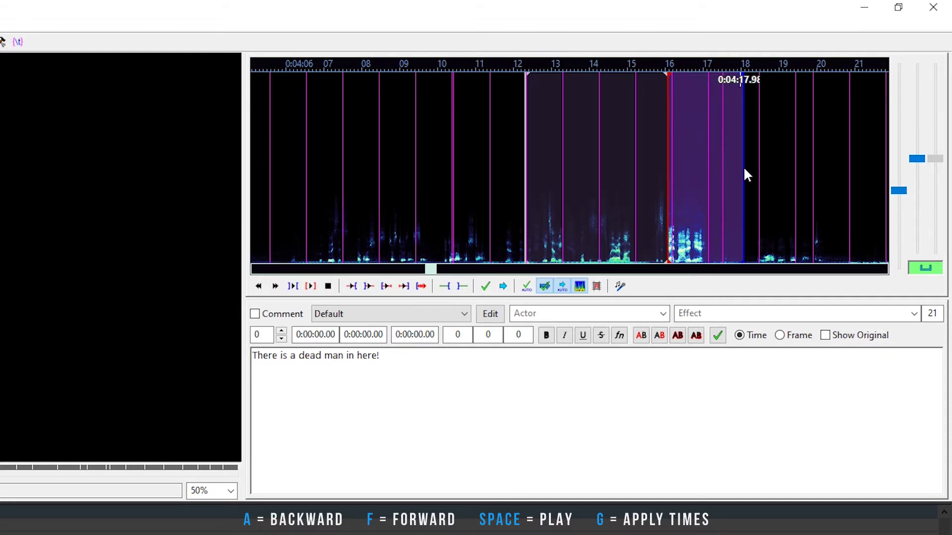
Time the line "There is a dead man in here!" from 4:16.08 to 4:18.62, checking it by playback, and apply the times.
drag(744, 174, 753, 171)
key(space)
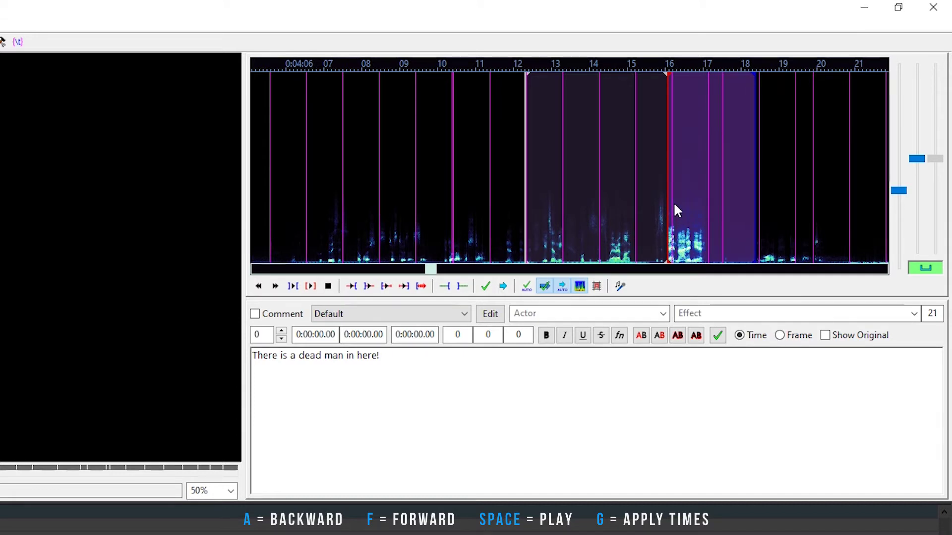
drag(754, 200, 785, 214)
key(space)
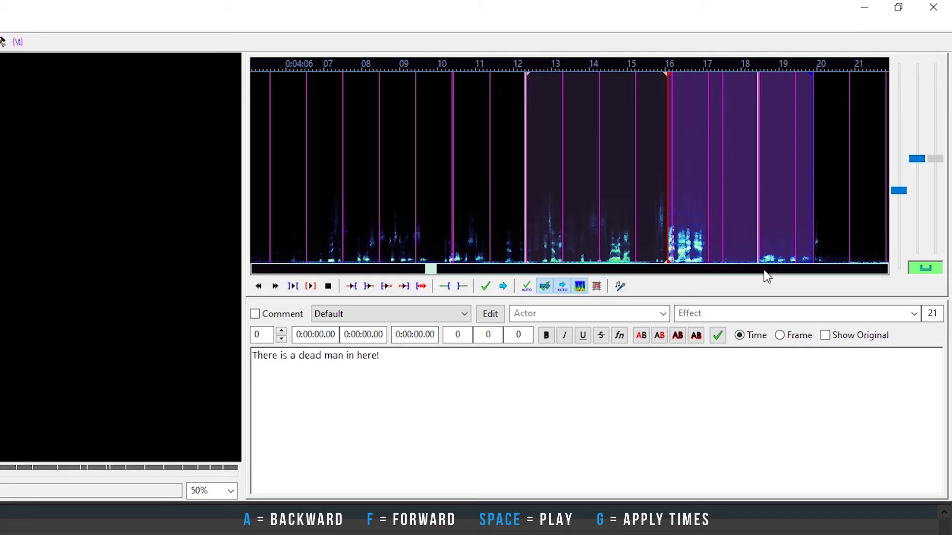
key(space)
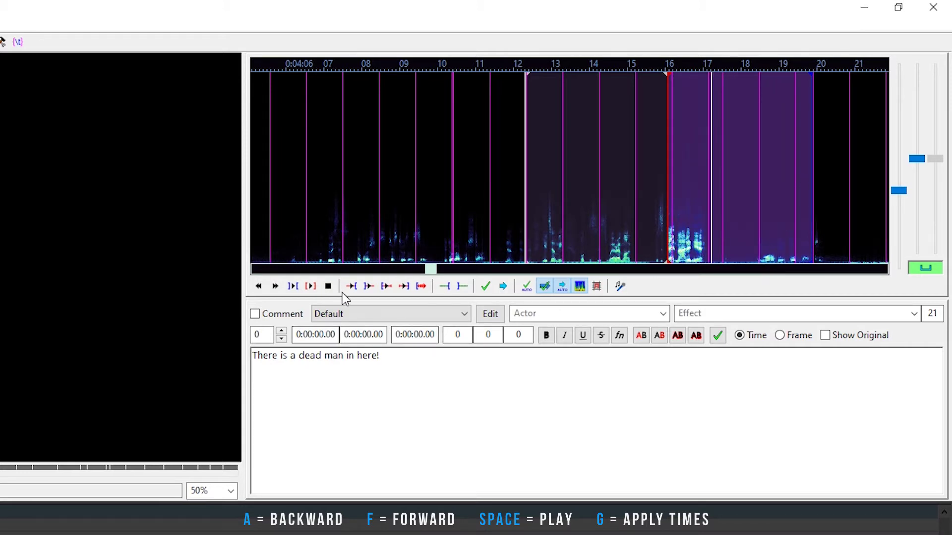
click(327, 286)
right_click(796, 149)
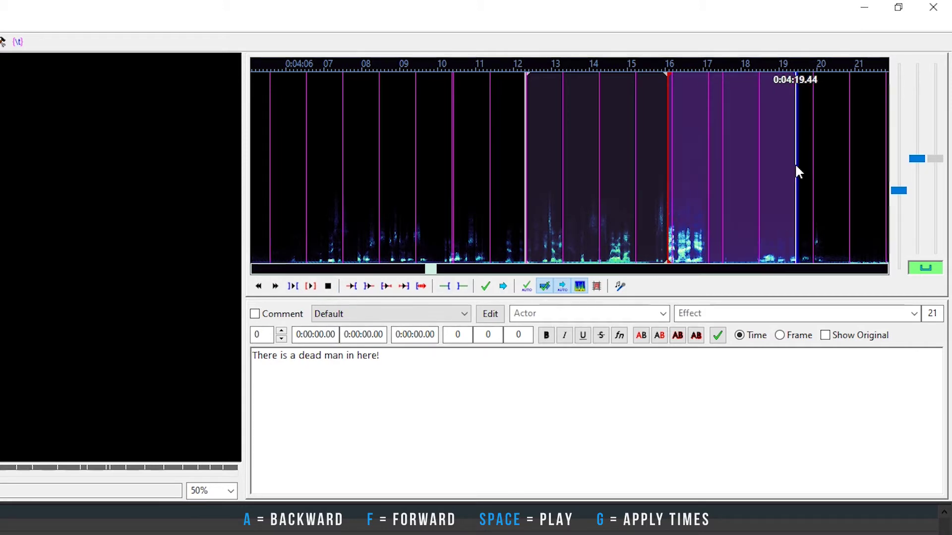
right_click(762, 168)
right_click(763, 168)
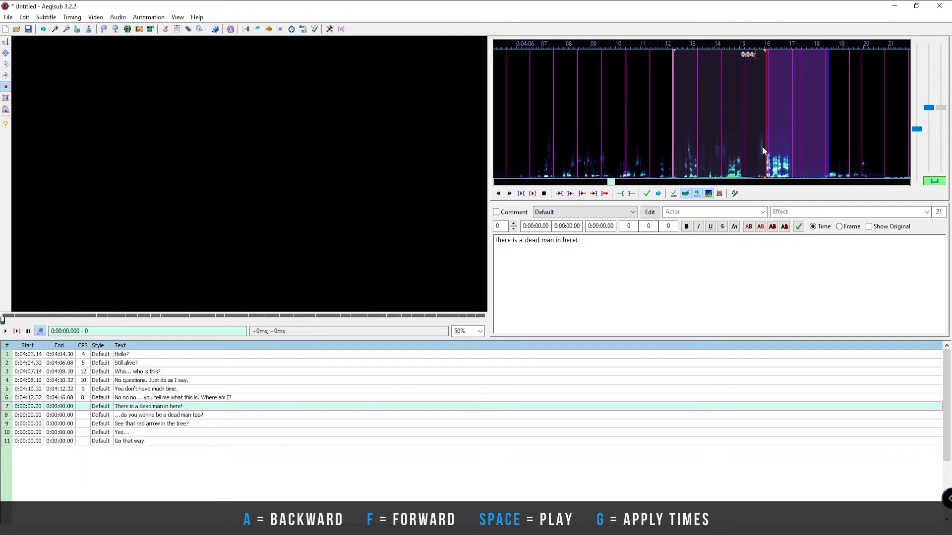
key(space)
key(g)
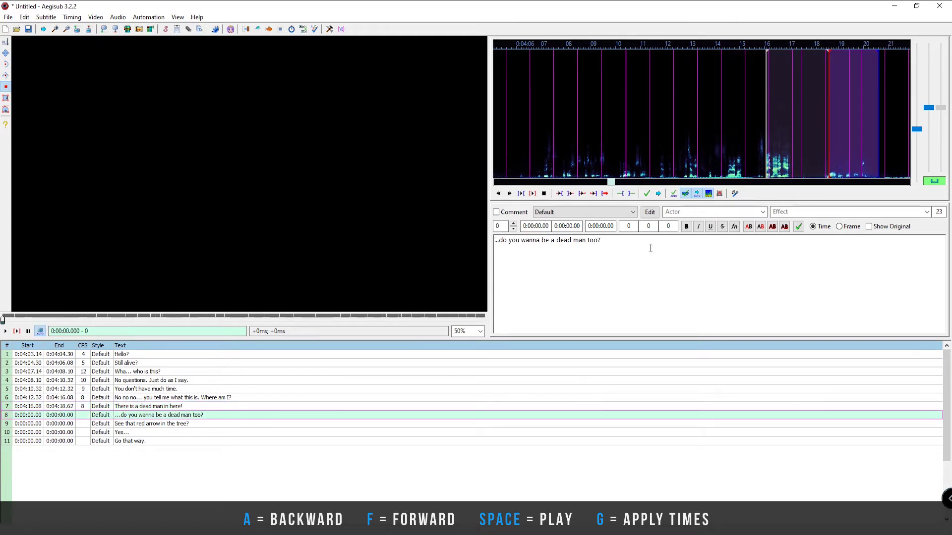
Time the line "...do you wanna be a dead man too?" from 4:18.62 to 4:22.30, checking it by playback, and apply the times.
key(space)
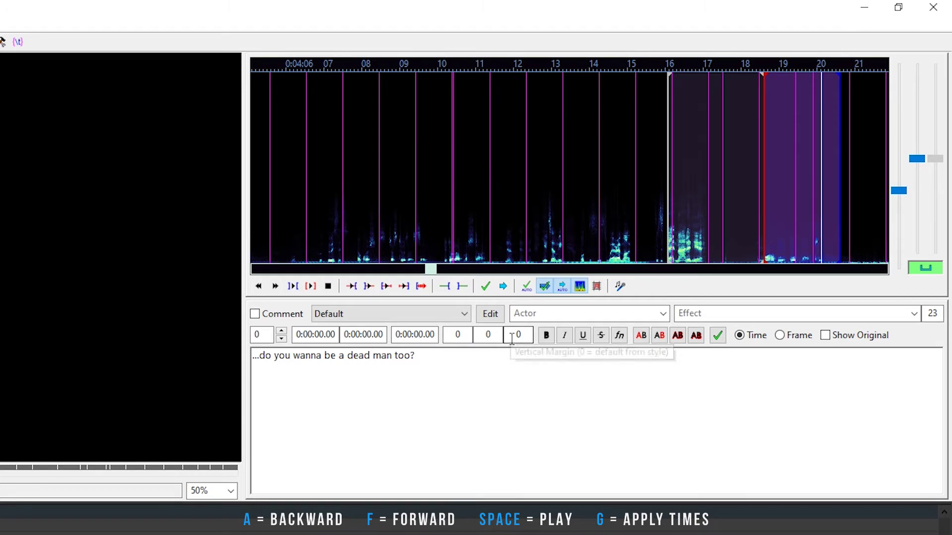
drag(841, 177, 849, 179)
drag(655, 192, 679, 194)
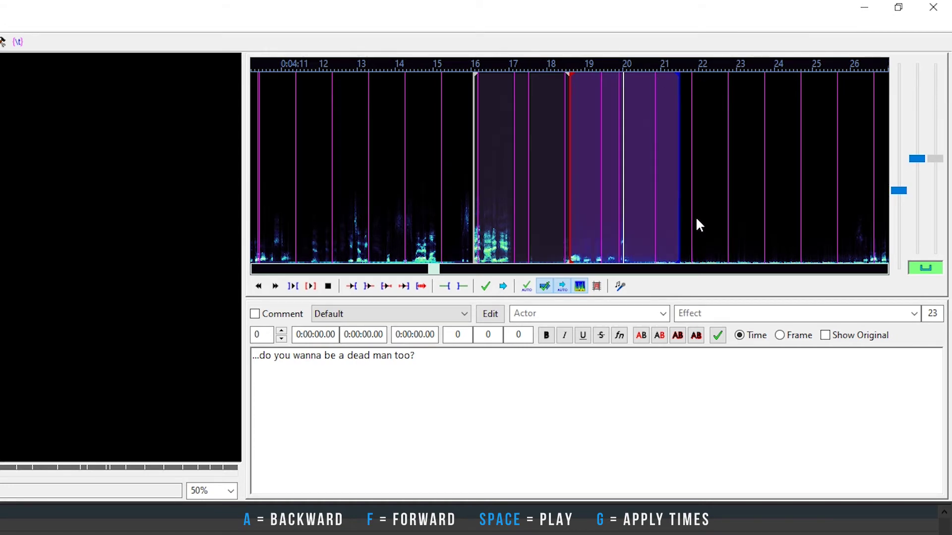
drag(679, 201, 692, 201)
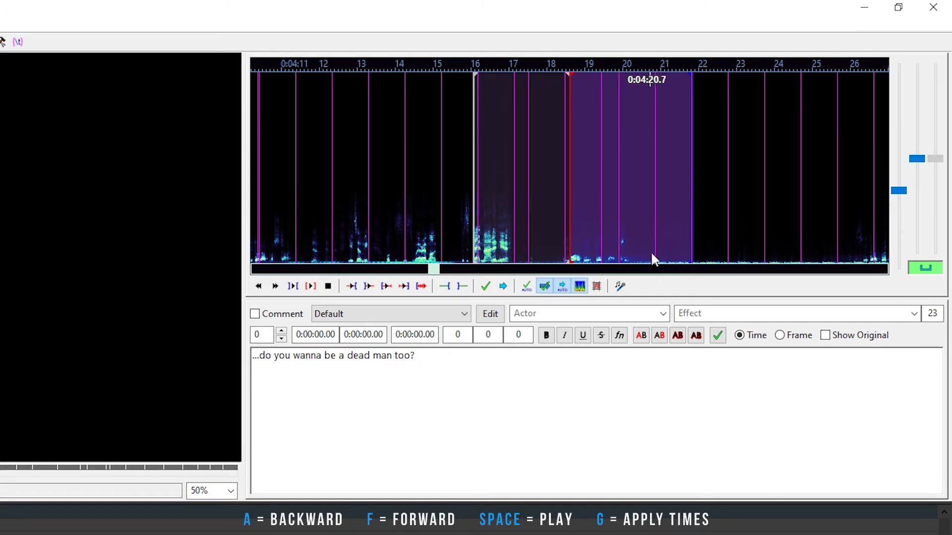
key(space)
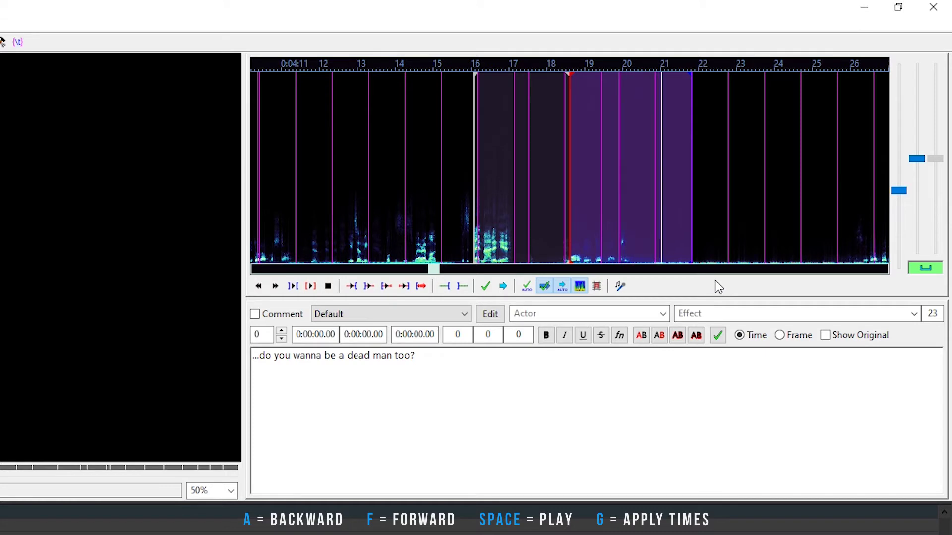
mouse_move(692, 179)
mouse_down()
mouse_move(704, 191)
mouse_move(708, 184)
mouse_up()
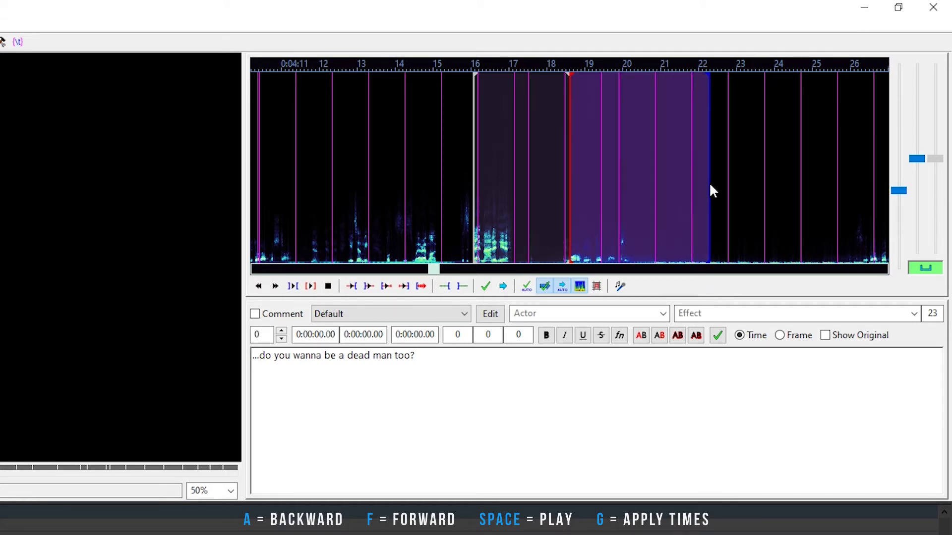
key(space)
key(g)
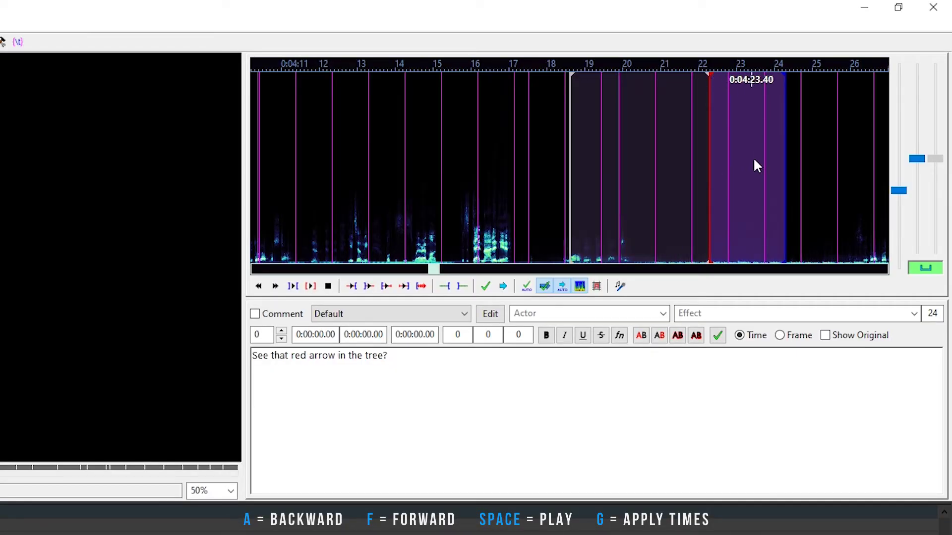
Time the line "See that red arrow in the tree?" from 4:26.42 to 4:29.48, checking it by playback, and apply the times.
scroll(756, 157, down, 5)
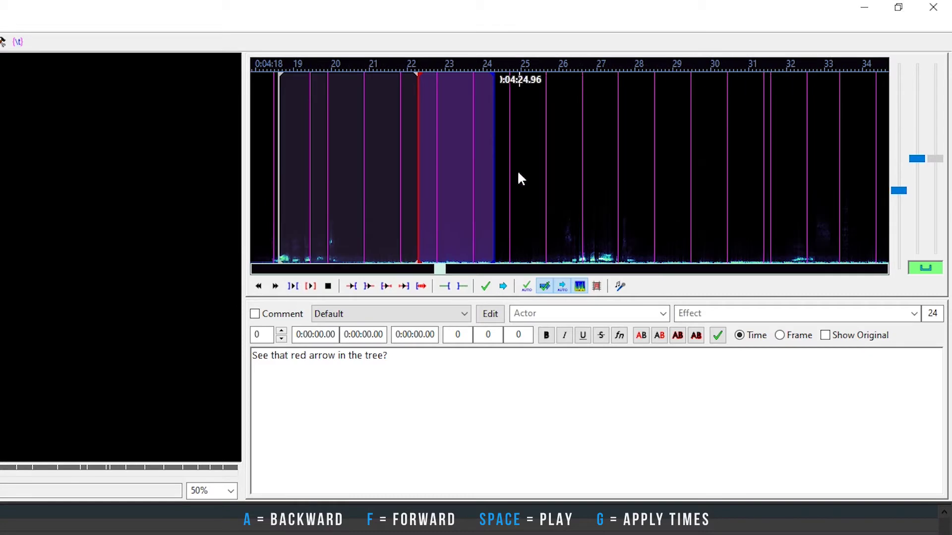
drag(574, 213, 676, 203)
key(space)
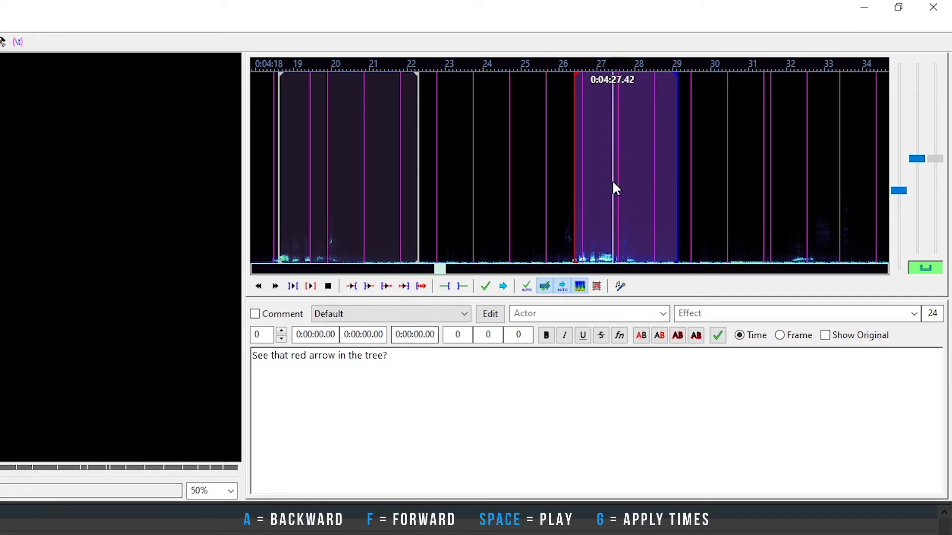
right_click(685, 190)
right_click(690, 189)
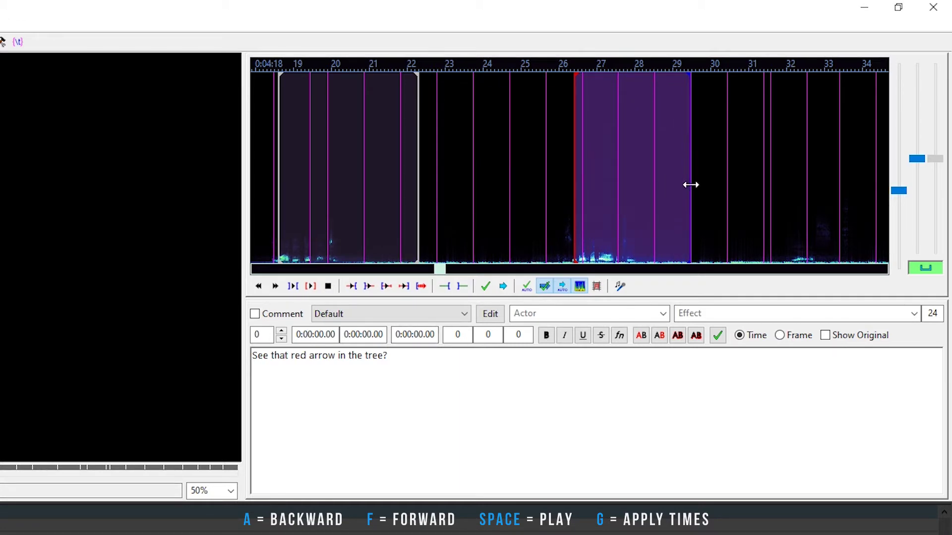
key(space)
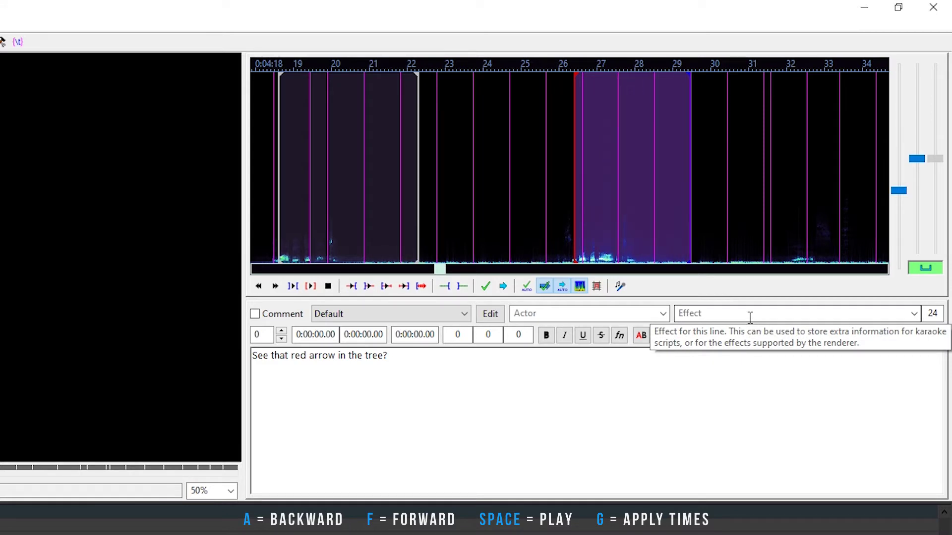
key(g)
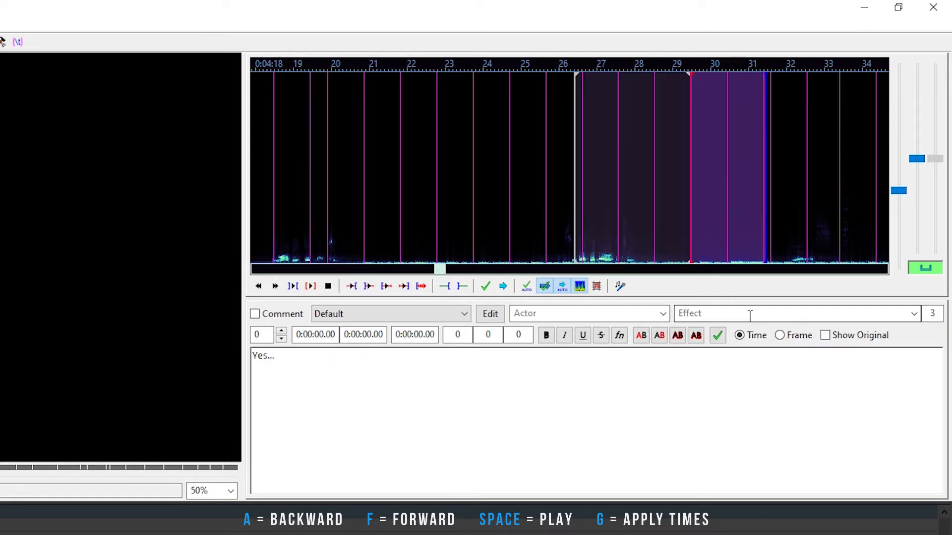
Time the line "Yes..." from 4:32.14 to 4:34.46, checking it by playback, and apply the times.
scroll(704, 204, down, 4)
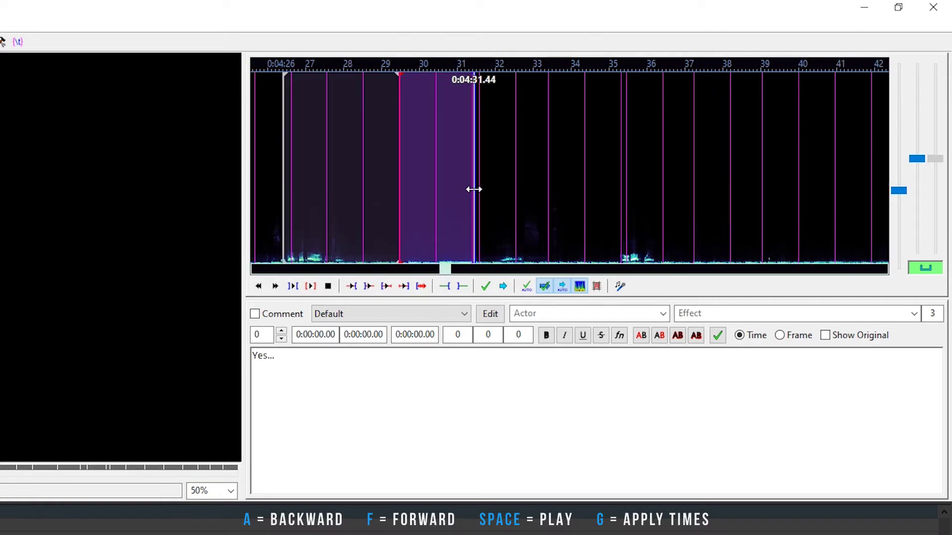
mouse_move(501, 229)
mouse_down()
mouse_move(576, 225)
mouse_move(587, 178)
mouse_move(578, 185)
mouse_move(588, 181)
mouse_up()
key(space)
key(space)
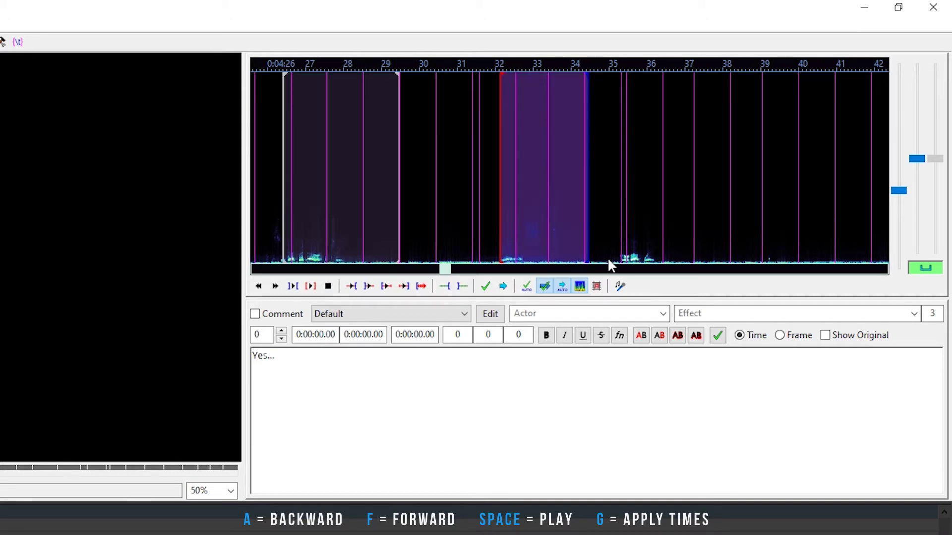
key(g)
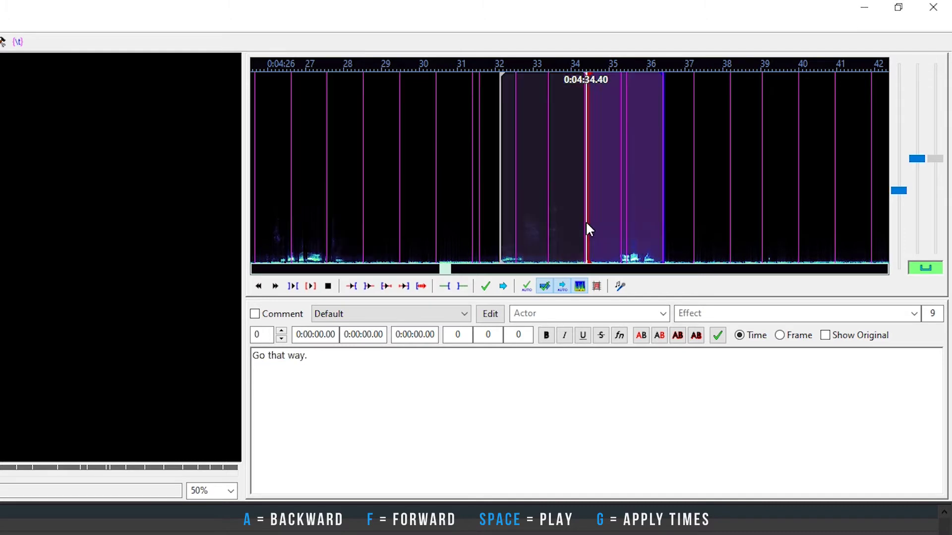
Apply the times 4:35.38 to 4:38.20 to the line "Go that way." and delete the empty line after it.
key(space)
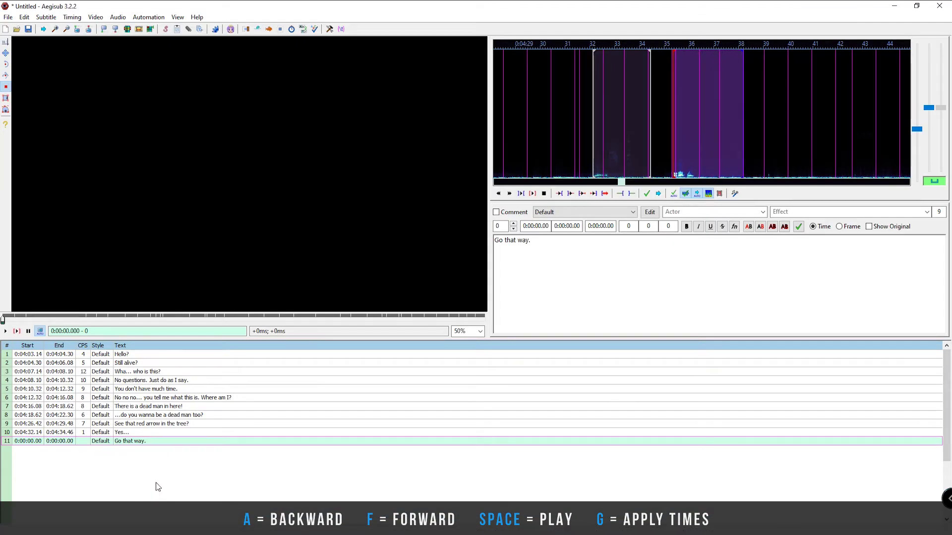
key(g)
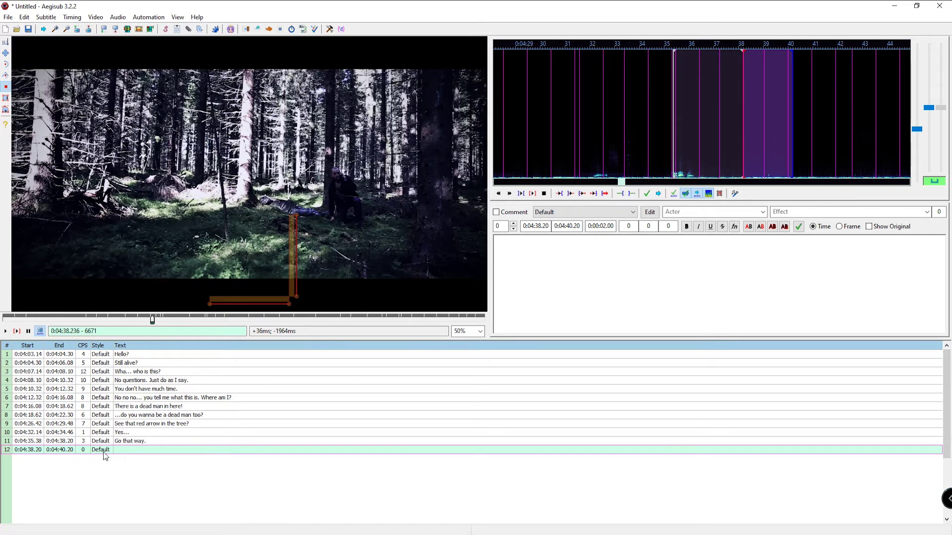
right_click(127, 456)
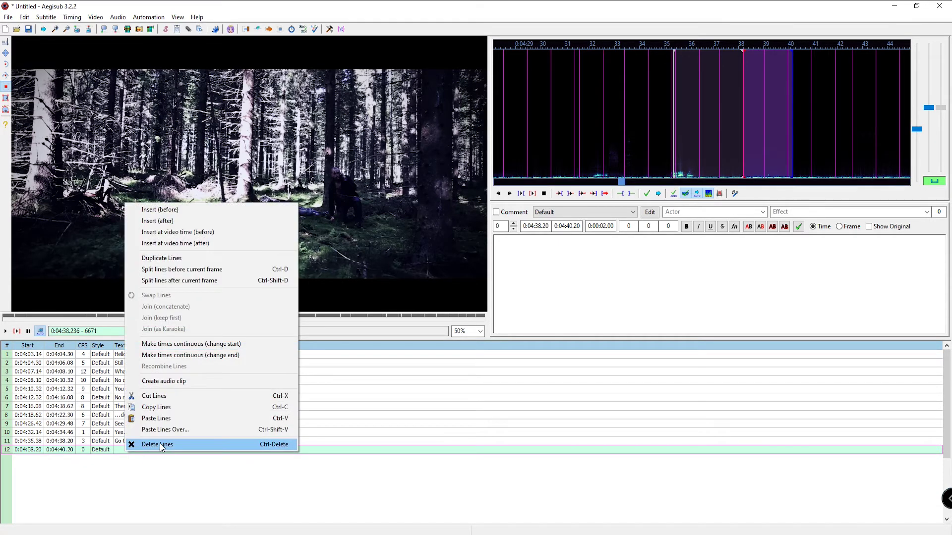
click(160, 444)
Check the first timed subtitles on the video by selecting lines such as "Hello?", "Still alive?" and "Wha... who is this?".
key(Home)
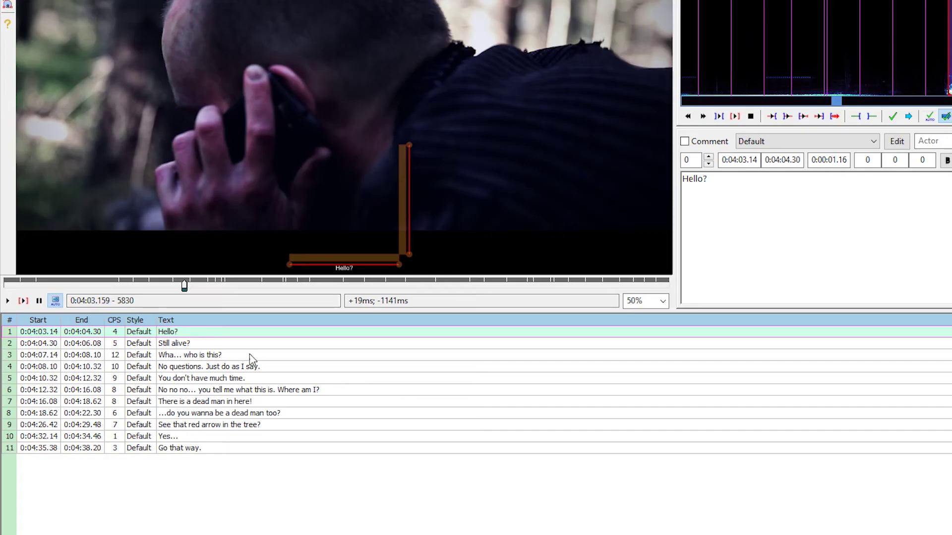
click(167, 340)
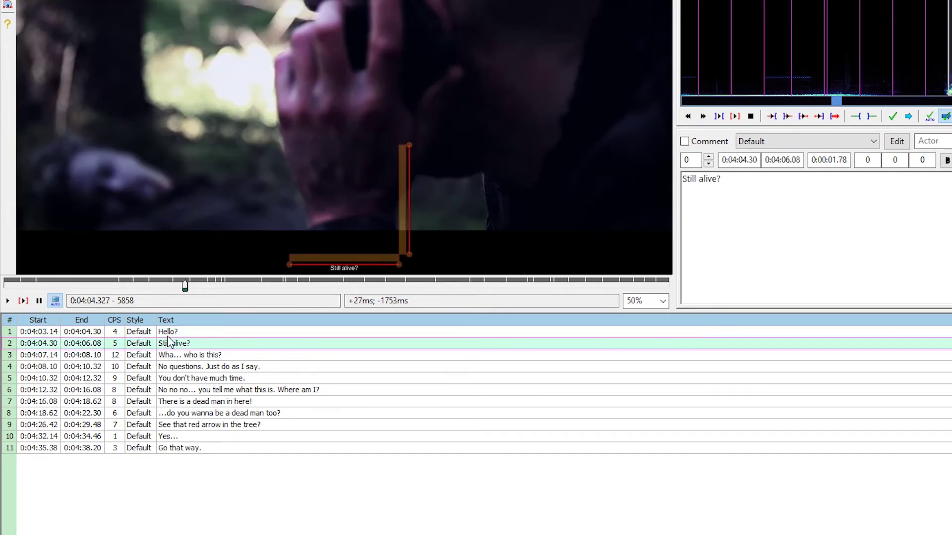
click(158, 332)
click(182, 391)
click(182, 355)
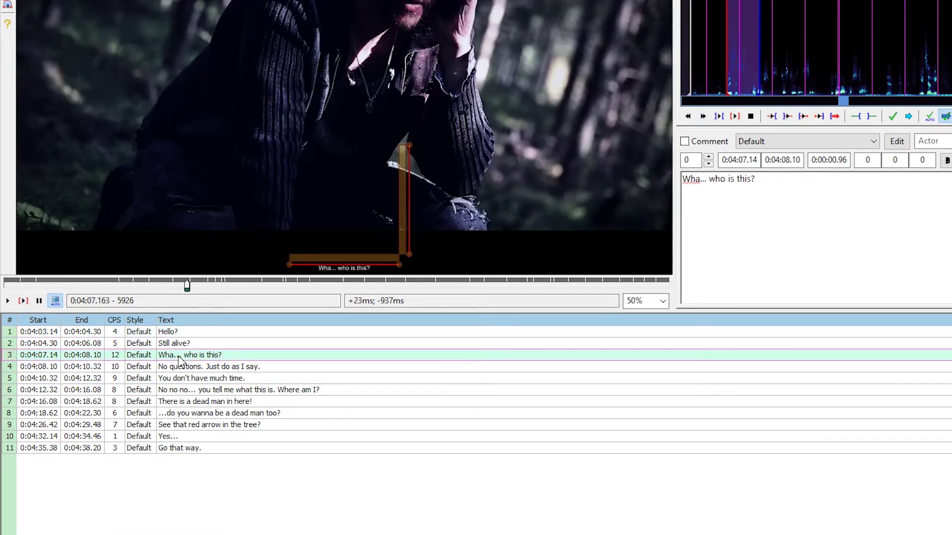
Check the subtitles by playing the video from the line "Hello?", then select the line "There is a dead man in here!".
click(179, 343)
click(177, 333)
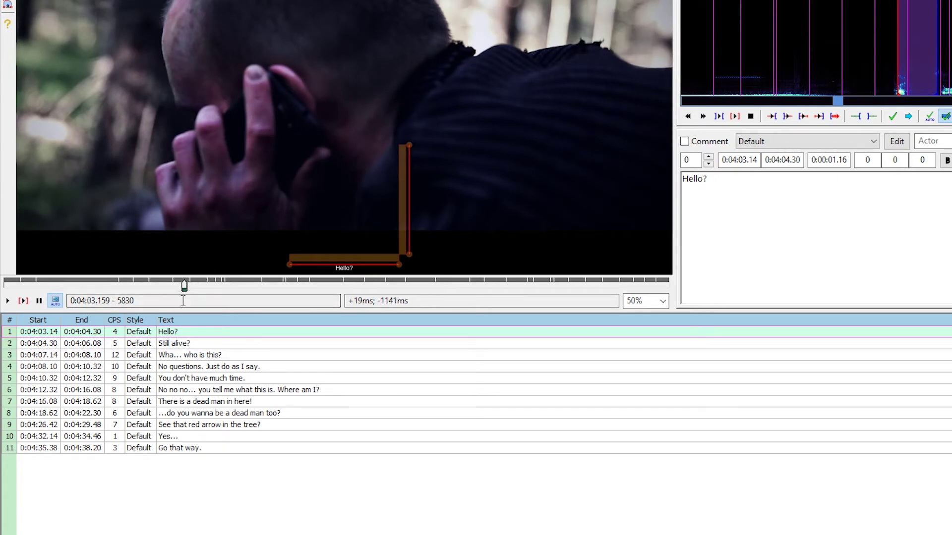
click(9, 301)
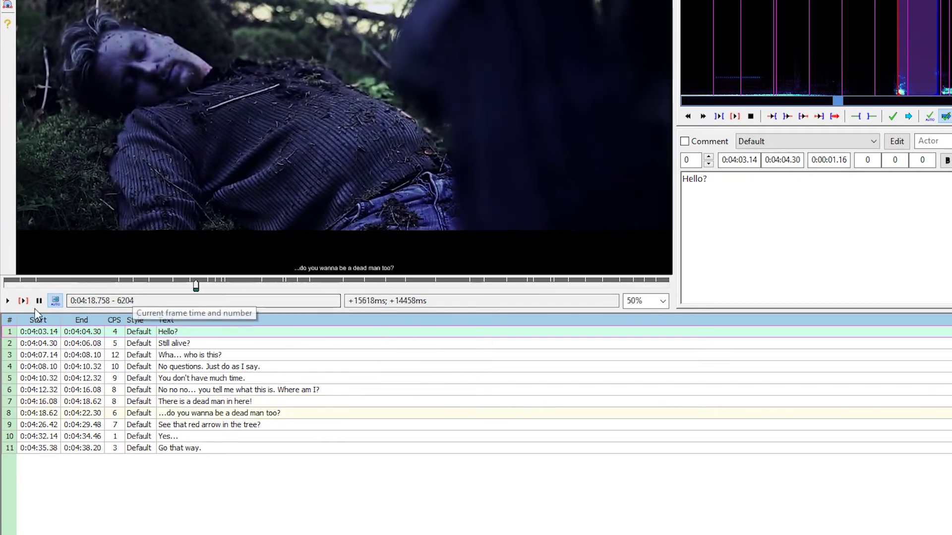
click(40, 301)
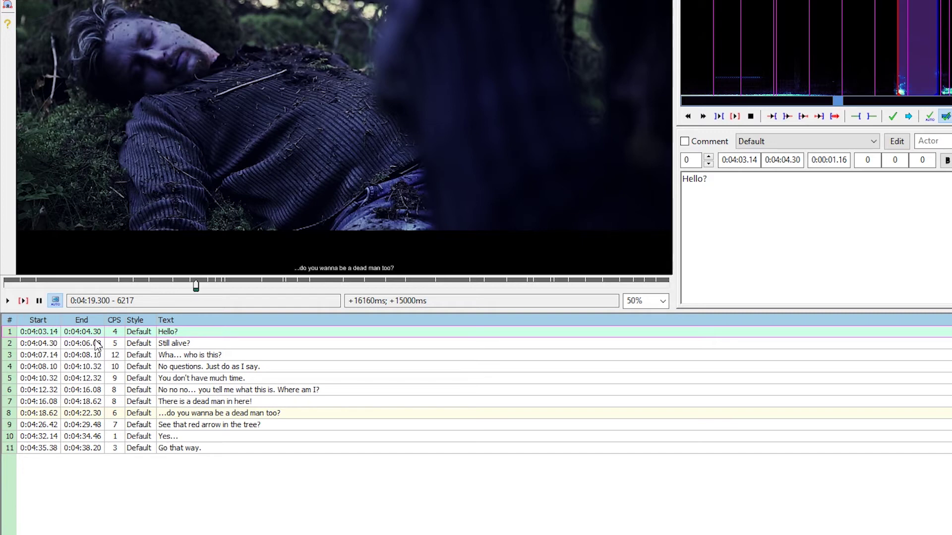
click(42, 449)
click(33, 401)
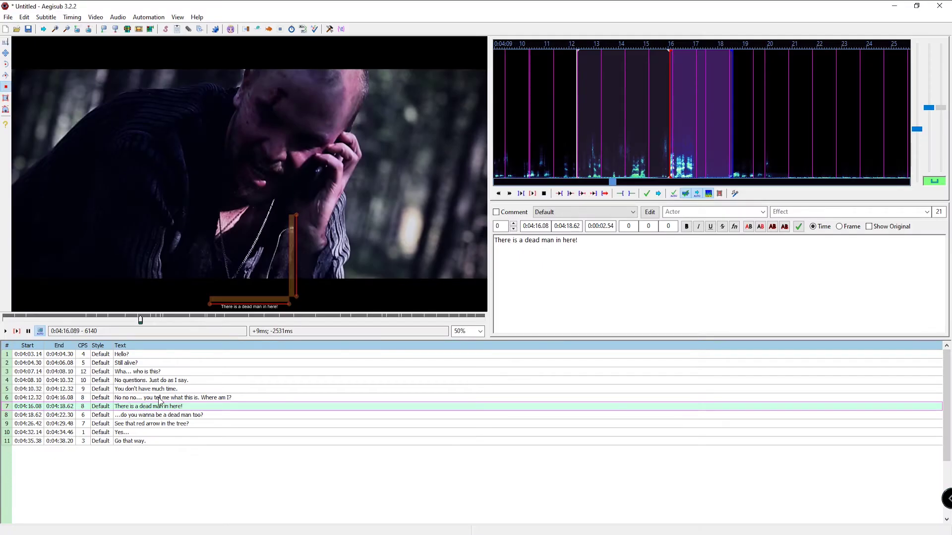
click(50, 17)
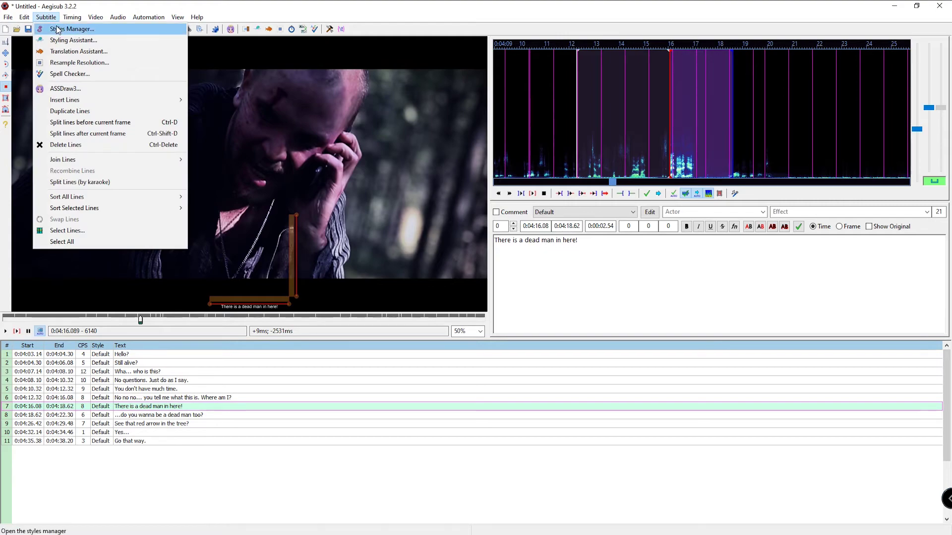
click(418, 229)
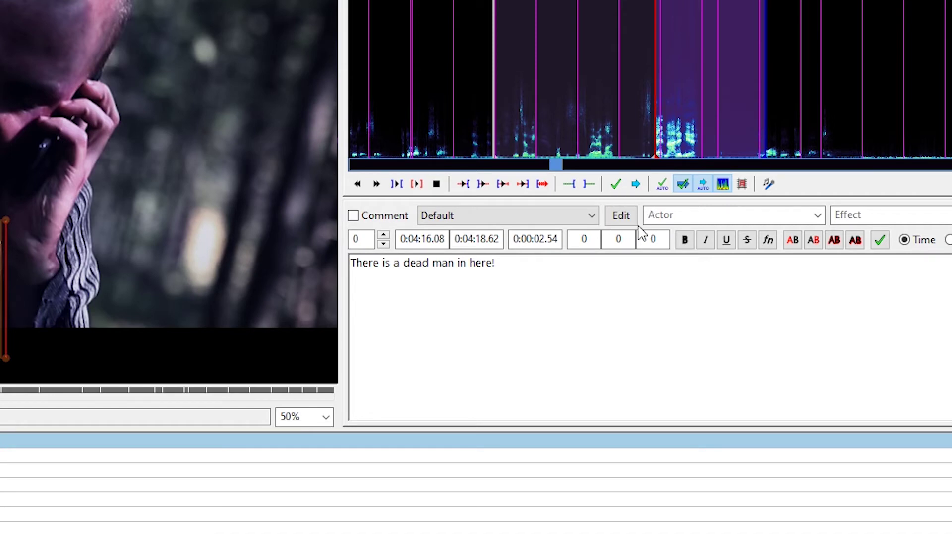
key(alt+s)
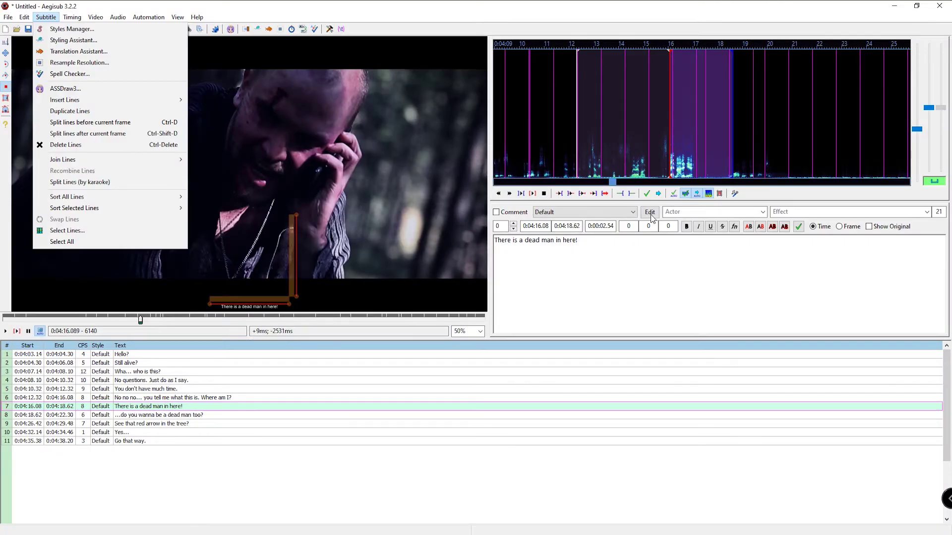
Edit the Default style of the selected line, renaming it Tutorial and setting its font to Calibri.
click(650, 216)
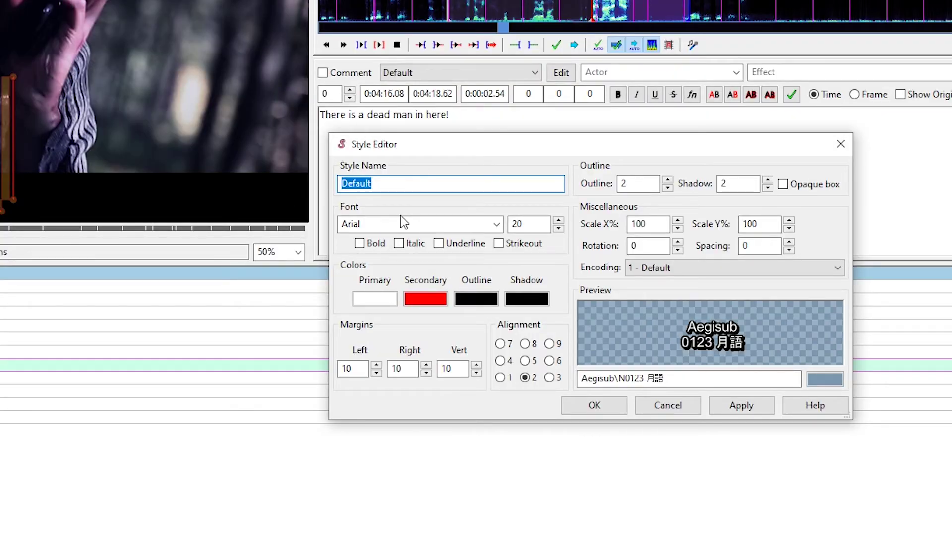
text(Tutorial)
click(496, 224)
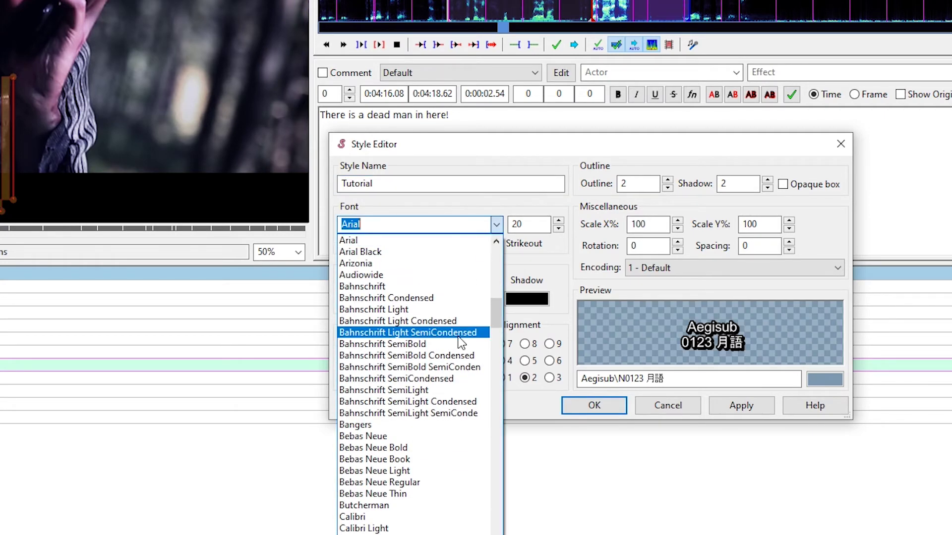
scroll(461, 342, down, 3)
scroll(422, 376, down, 5)
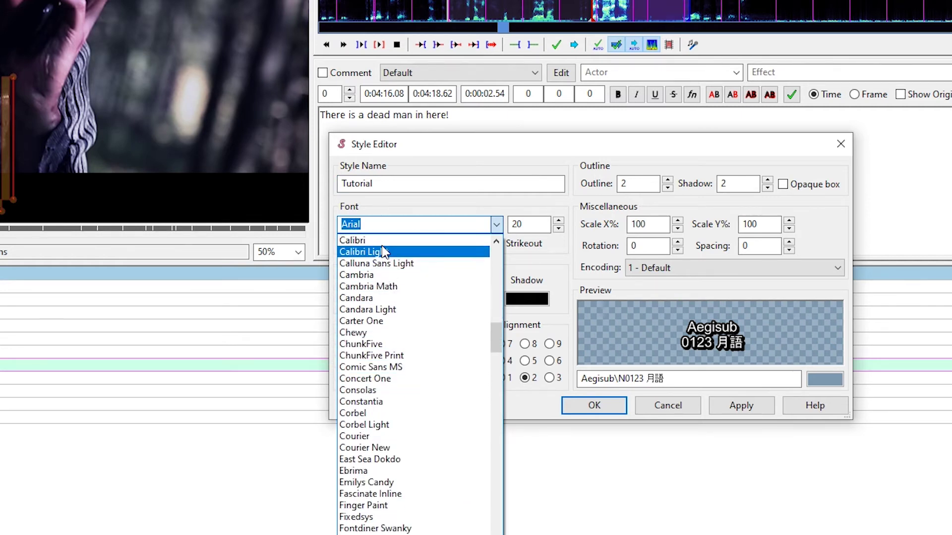
click(423, 240)
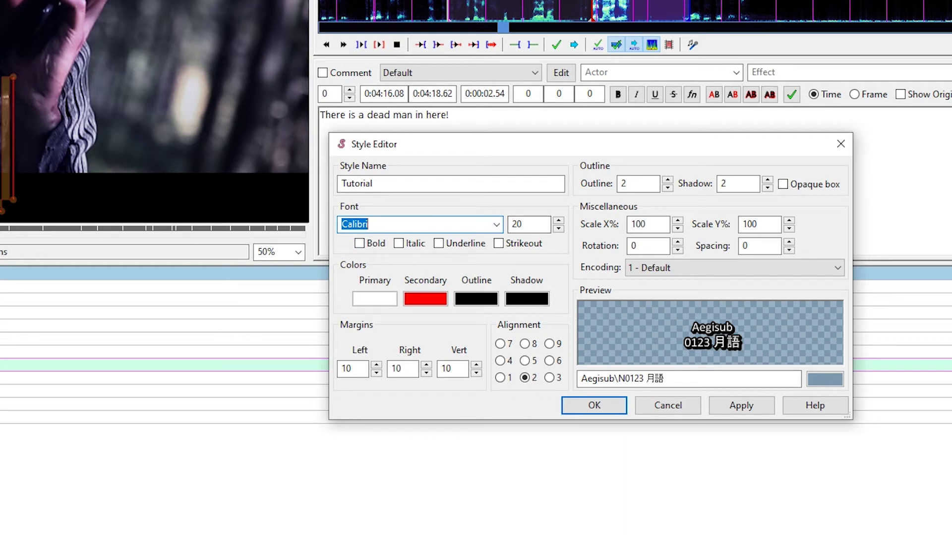
Set the Tutorial style's font size to 40, apply it and update all lines in the script to the new style name.
click(559, 221)
click(558, 221)
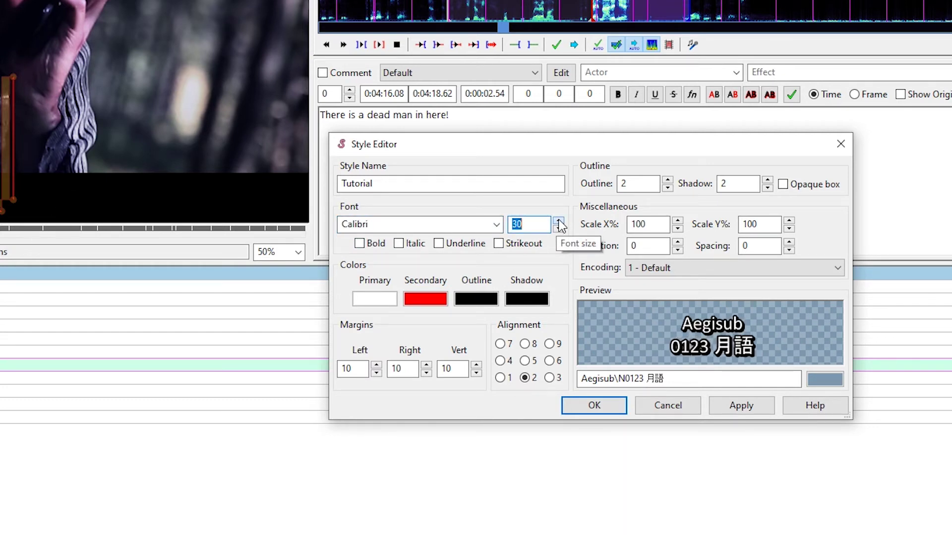
click(559, 221)
click(559, 221)
click(558, 221)
click(559, 221)
click(559, 221)
click(558, 221)
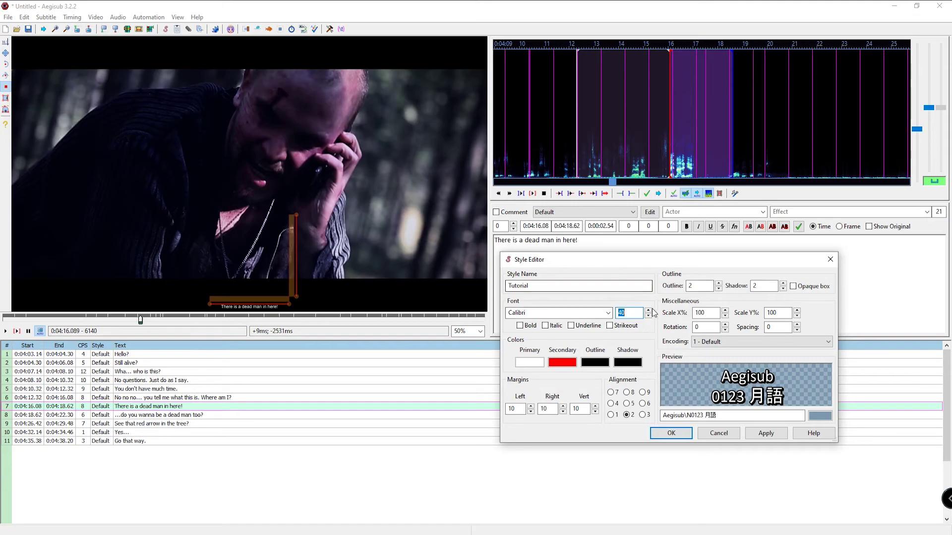
click(767, 434)
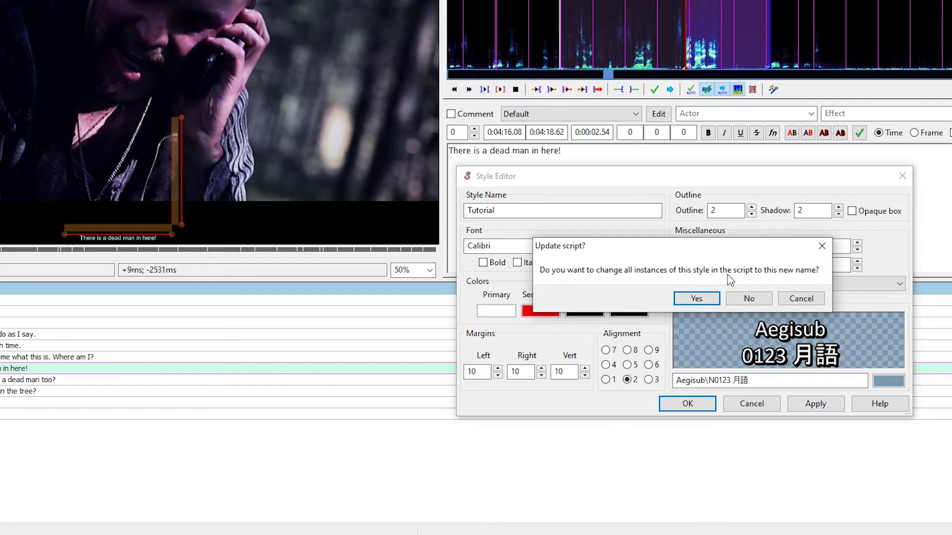
click(696, 299)
click(820, 393)
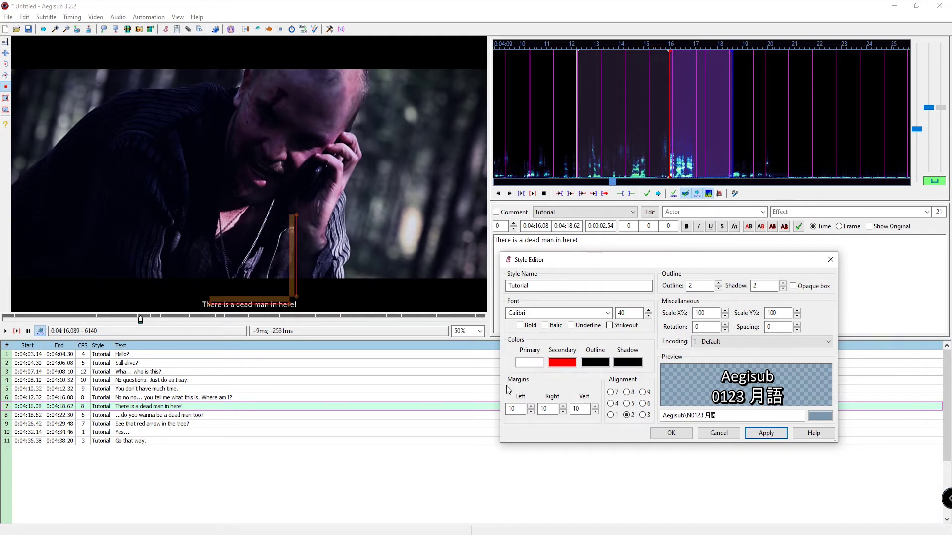
Raise the Tutorial style's vertical margin to 45, applying 30 and 40 on the way to compare them on the video, and confirm the style.
click(595, 406)
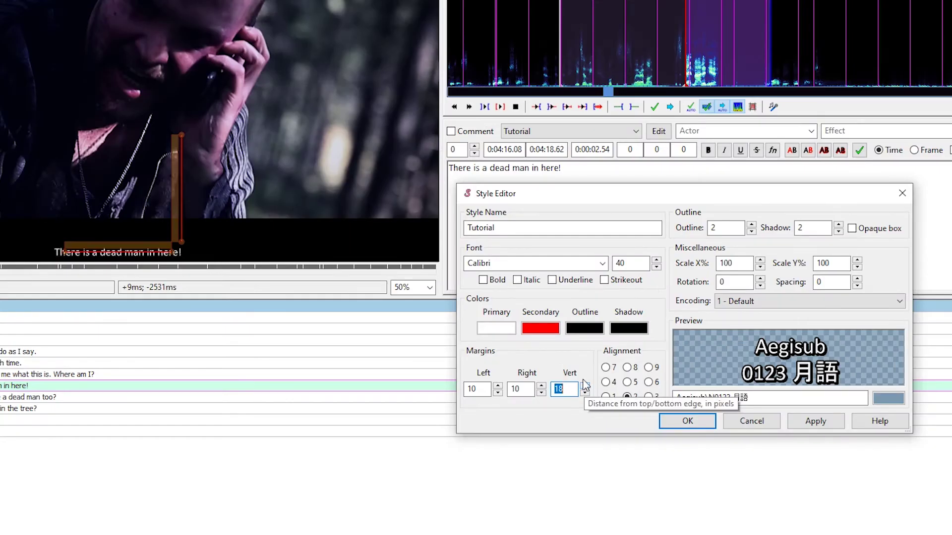
click(585, 386)
click(585, 385)
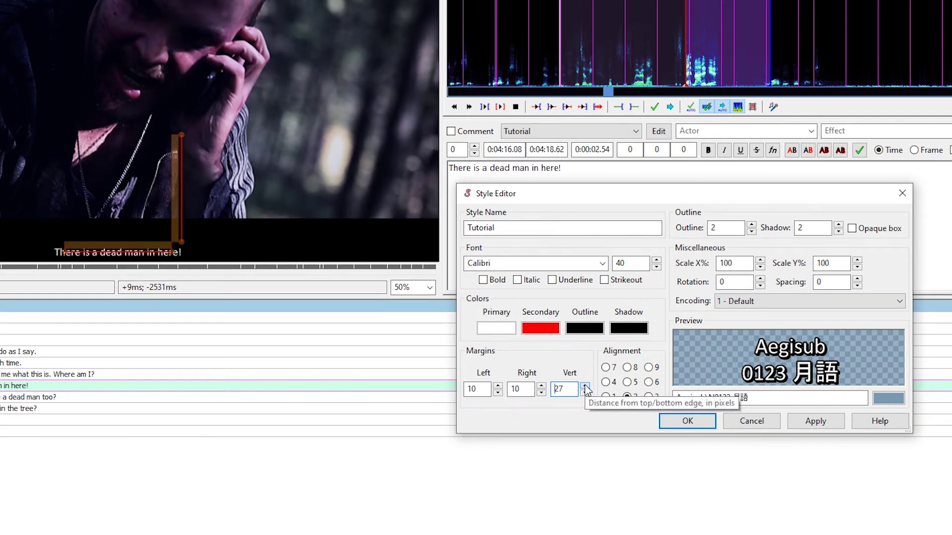
click(585, 387)
click(808, 424)
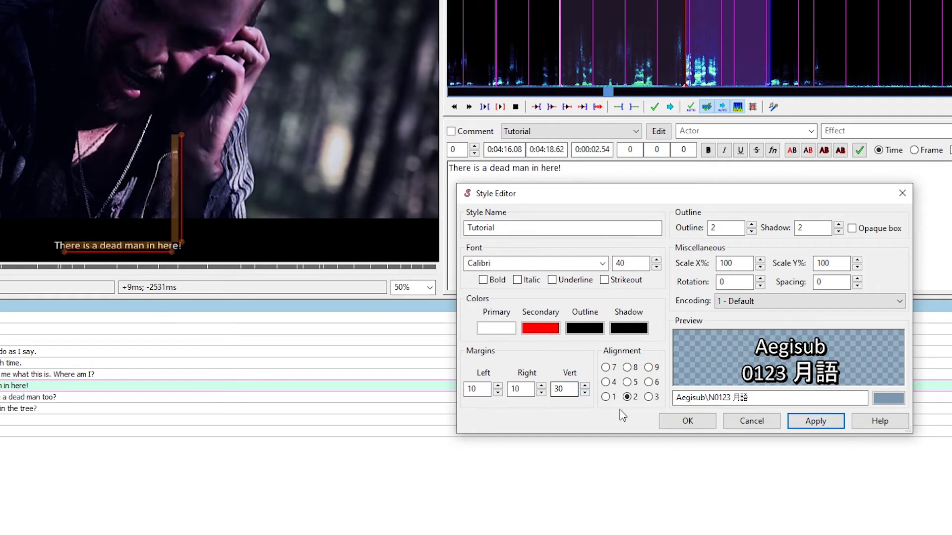
click(585, 386)
click(585, 386)
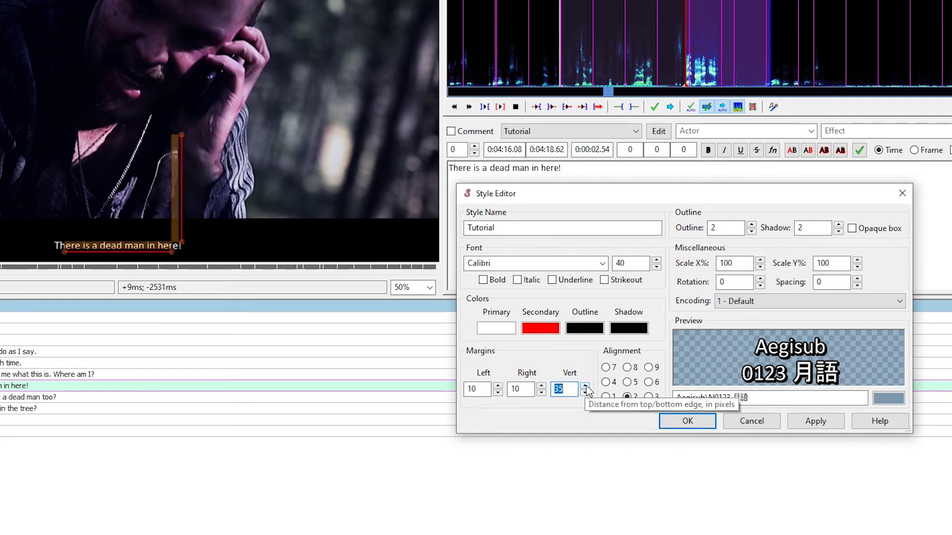
click(585, 386)
click(585, 386)
click(585, 386)
click(815, 420)
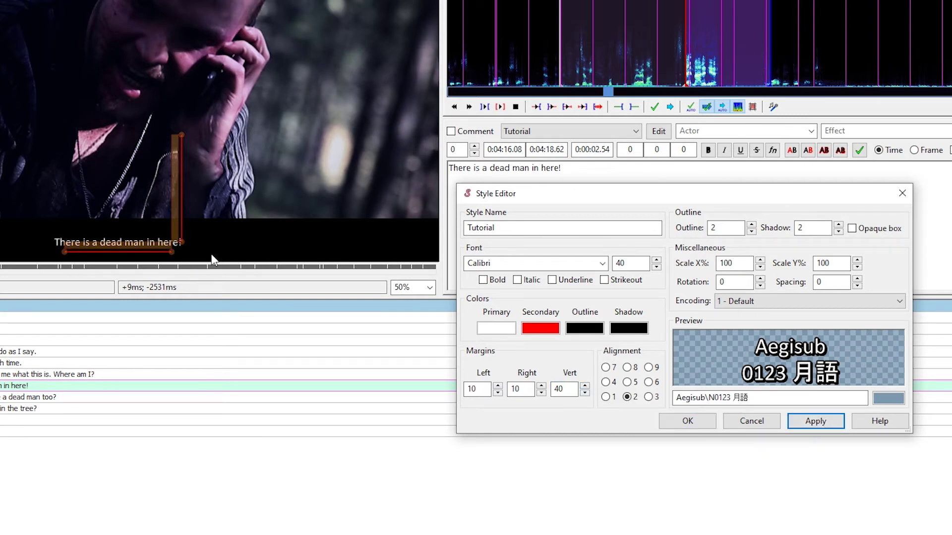
click(585, 386)
click(585, 386)
click(585, 387)
click(585, 387)
click(584, 386)
click(815, 421)
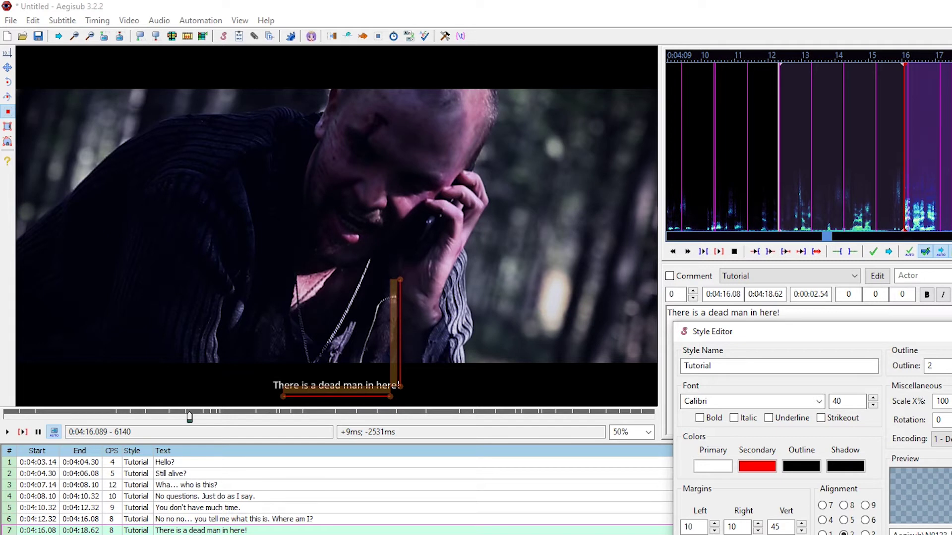
key(Return)
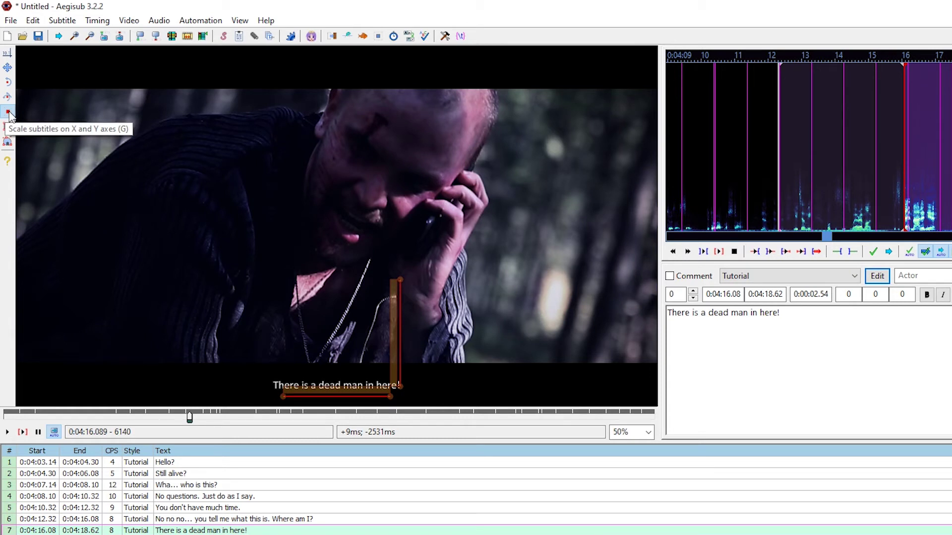
Switch the video to the standard tool, then set the Tutorial style's alignment to 6 and apply it.
click(8, 54)
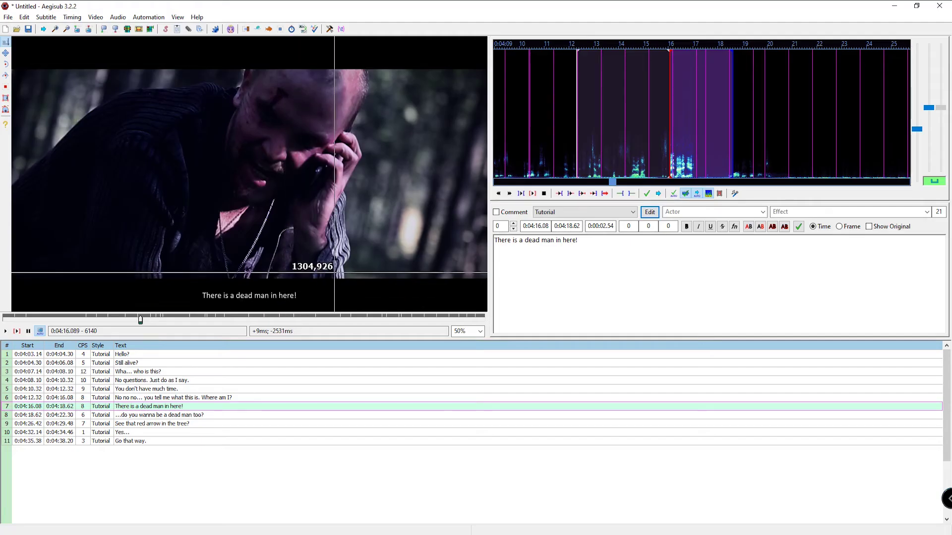
click(650, 212)
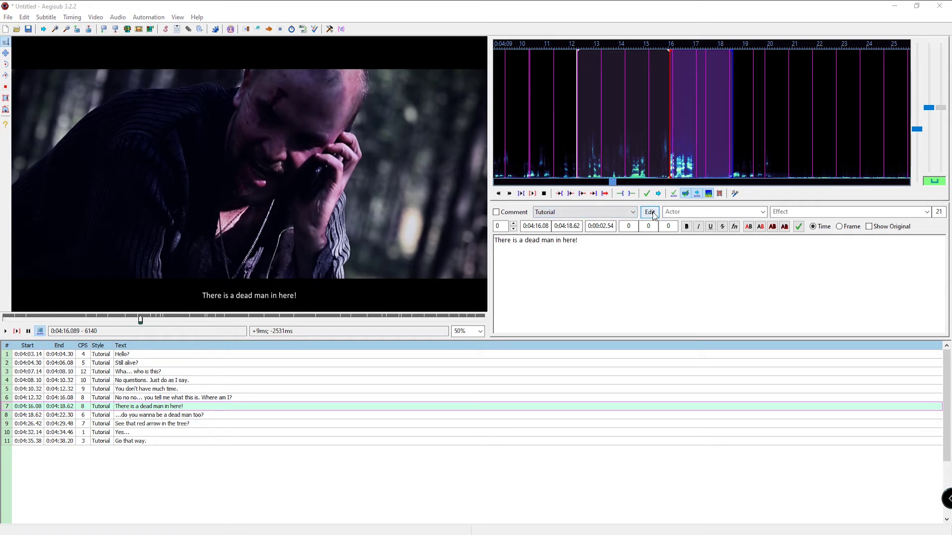
drag(663, 256, 666, 253)
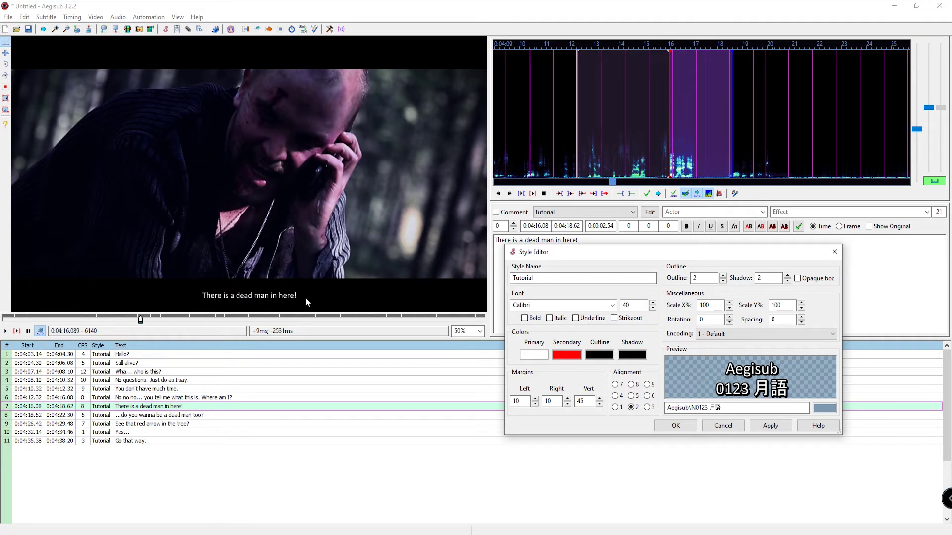
click(647, 396)
click(781, 427)
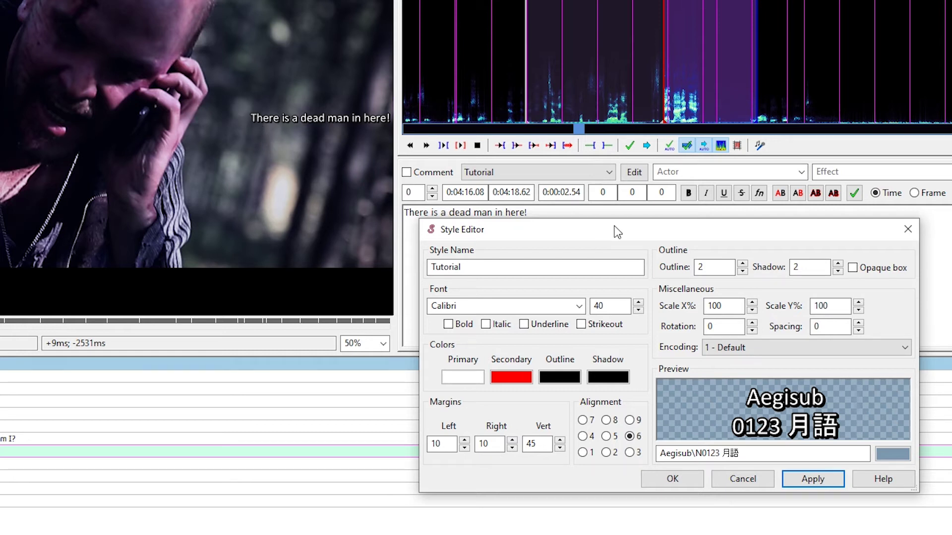
Set the Tutorial style's font size to 100 and apply it.
double_click(600, 306)
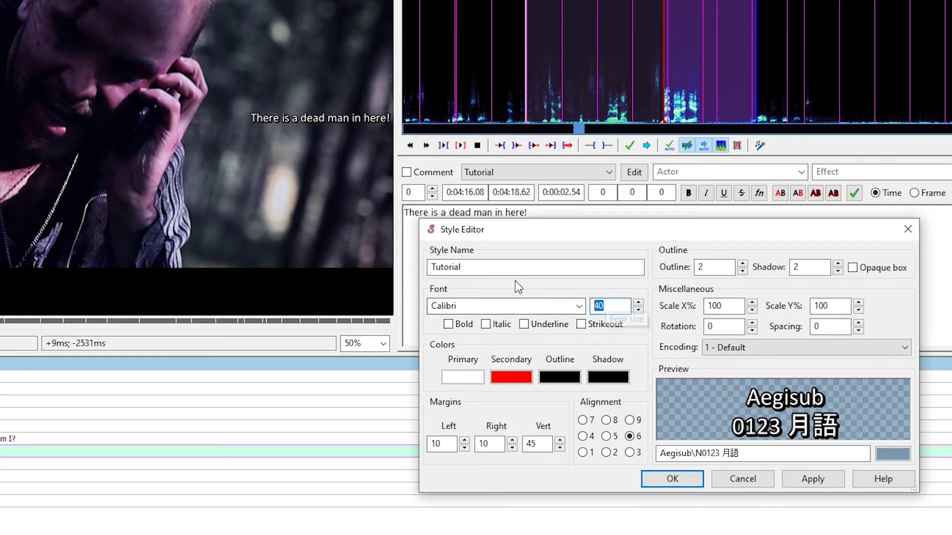
text(100)
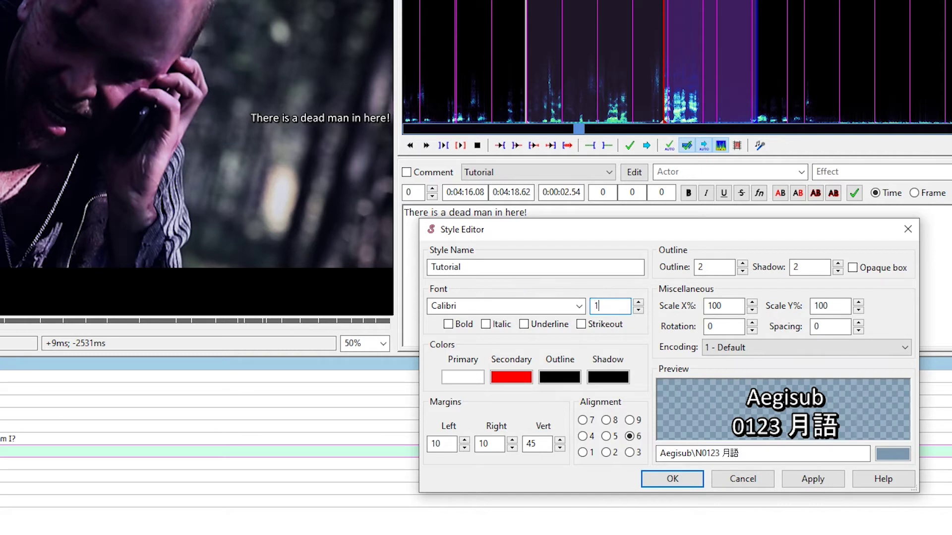
click(830, 485)
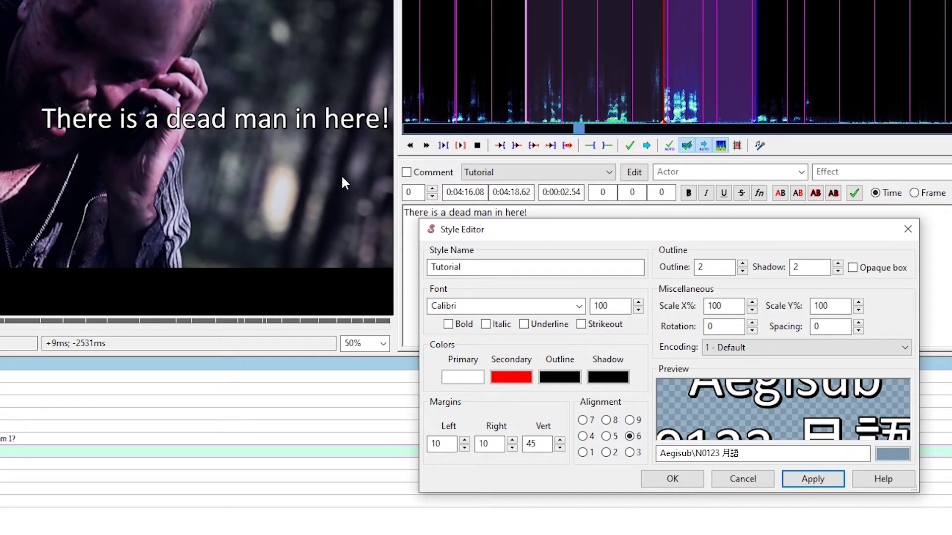
Set both the outline and the shadow of the Tutorial style to 0, confirming each change.
double_click(713, 268)
key(Return)
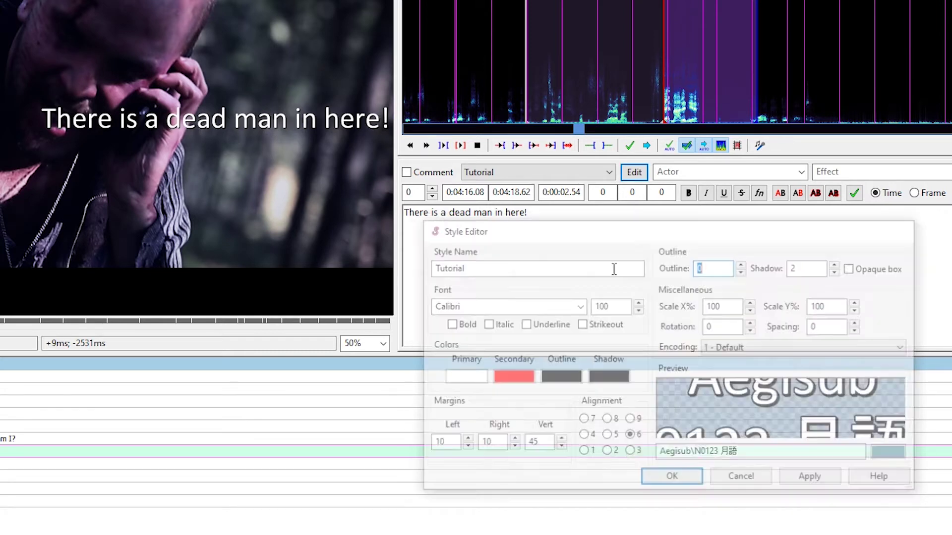
click(635, 173)
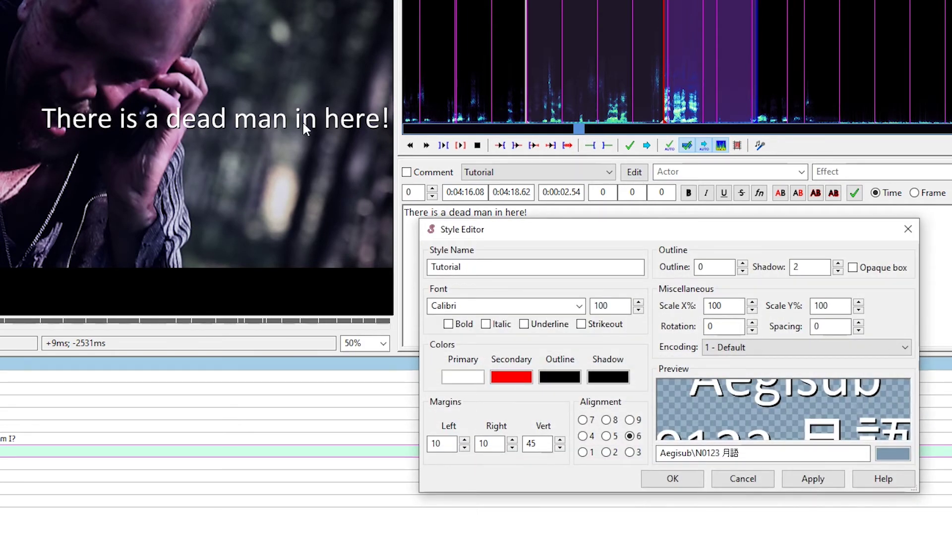
double_click(799, 269)
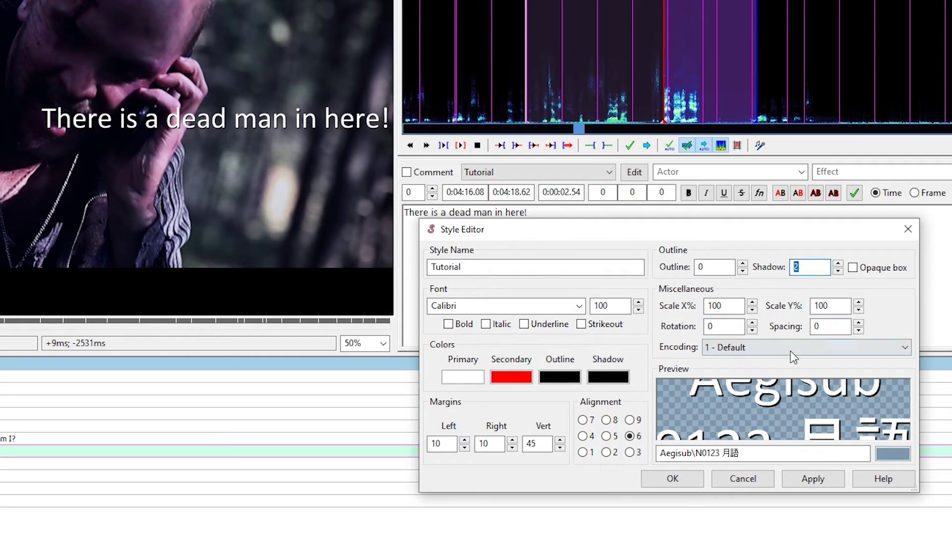
key(Return)
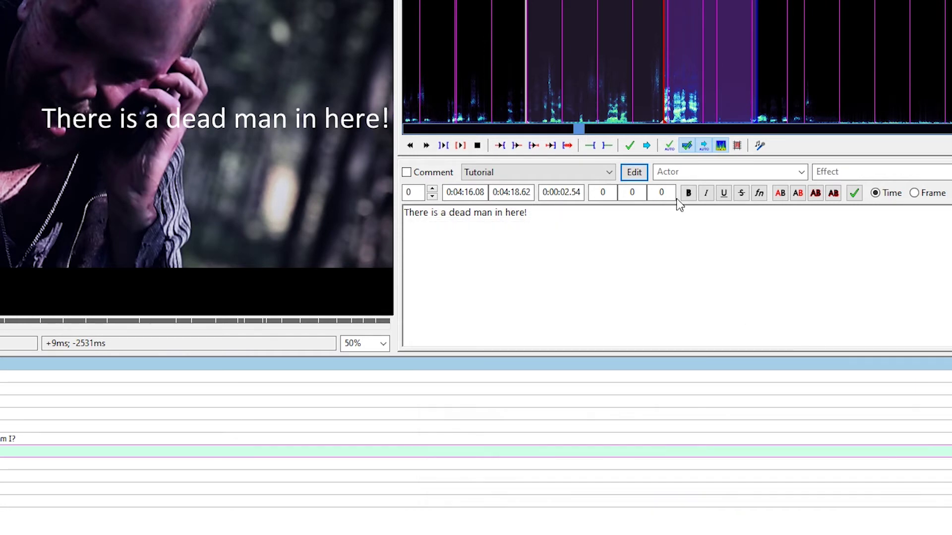
Enable the opaque box for the Tutorial style, raise its shadow to 1 and apply the change.
click(643, 171)
drag(720, 238, 674, 230)
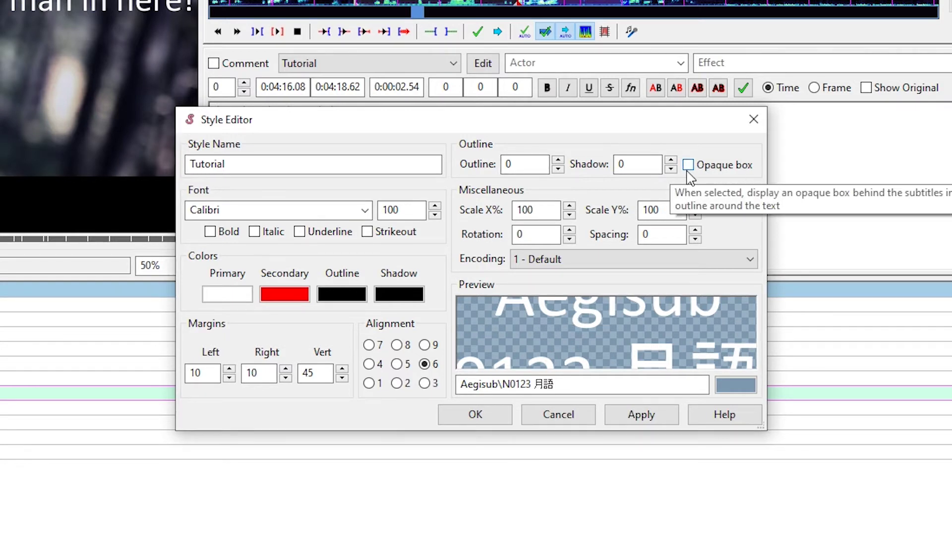
click(689, 165)
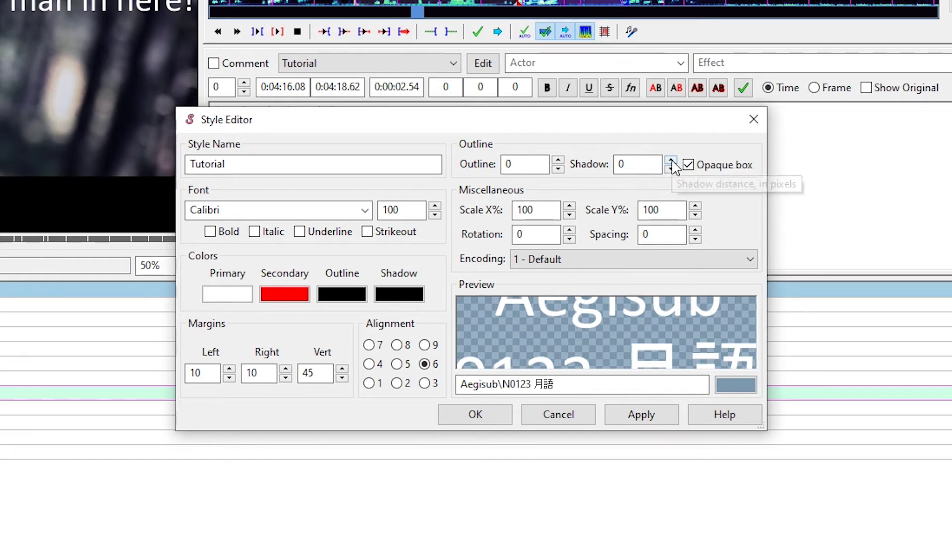
click(671, 160)
click(671, 160)
click(671, 161)
click(670, 160)
click(671, 160)
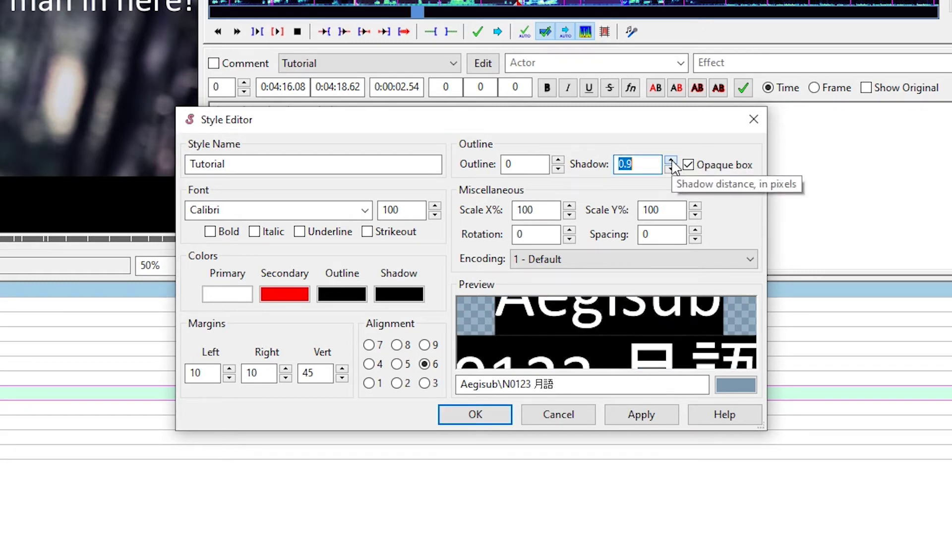
click(641, 414)
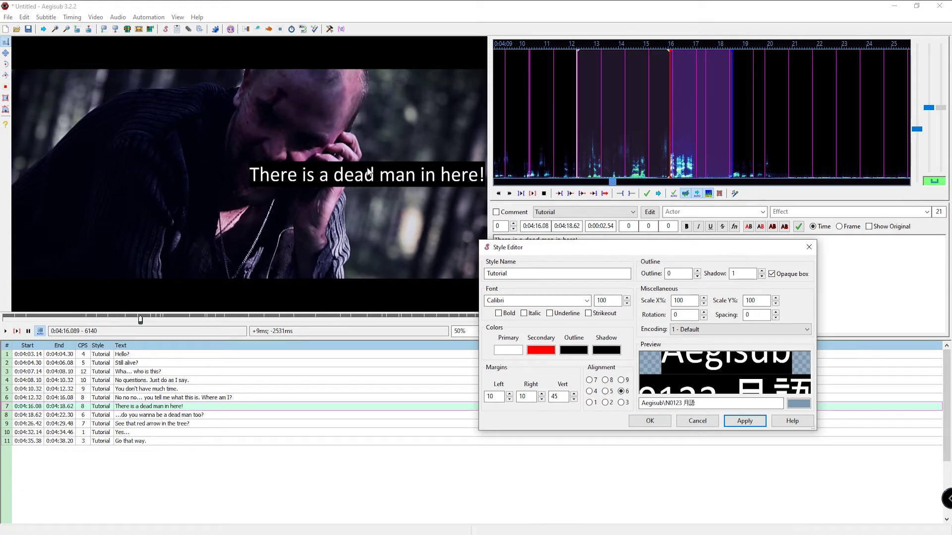
Try shadow distances of 2, 10 and 40 on the Tutorial style's opaque box, applying each to compare them on the video.
double_click(743, 273)
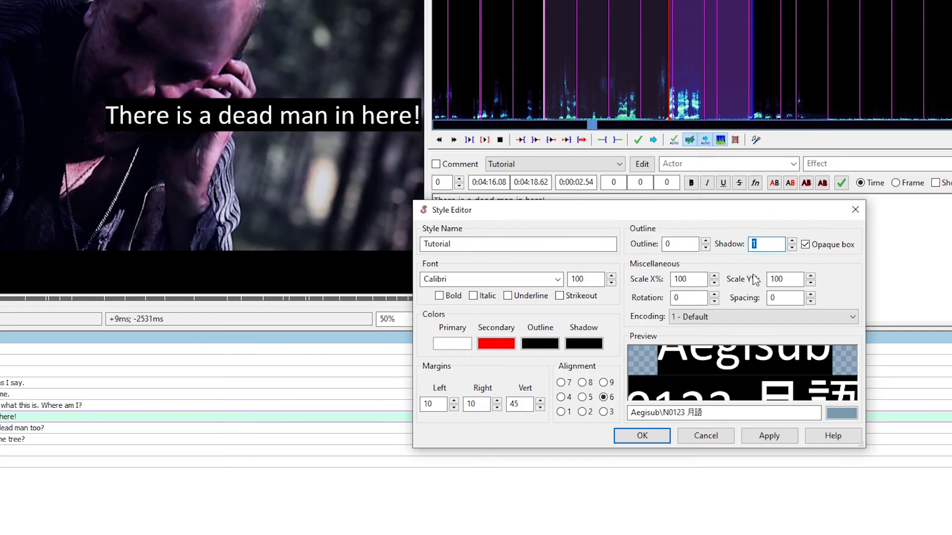
text(2)
click(768, 436)
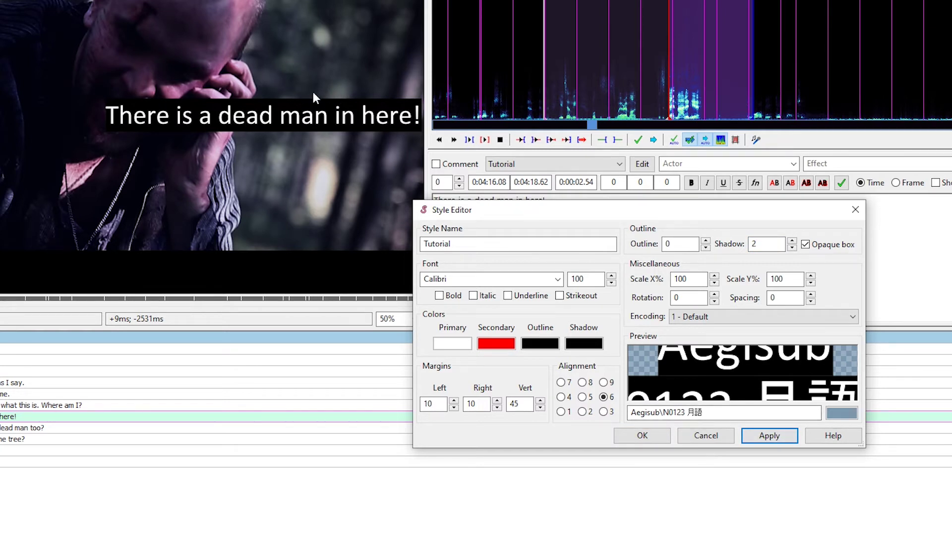
double_click(758, 244)
text(10)
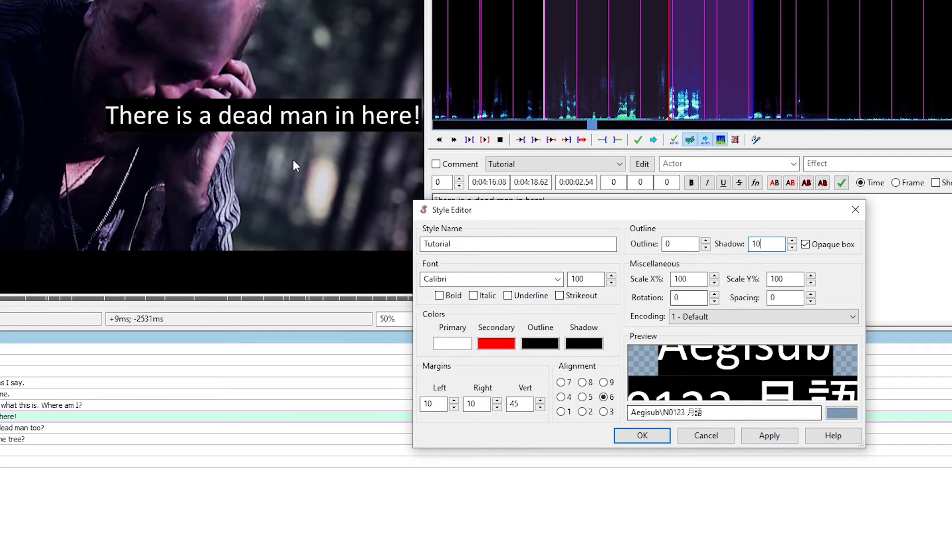
click(746, 437)
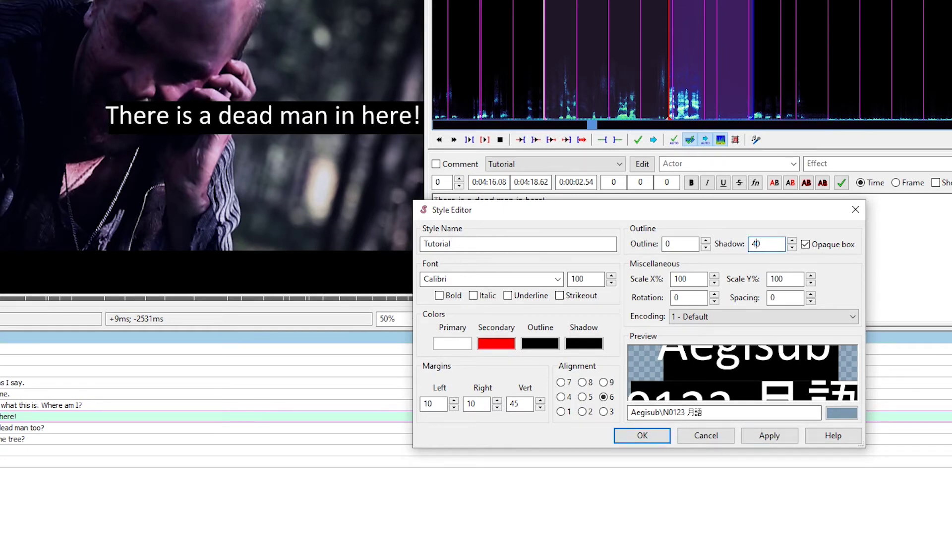
click(769, 435)
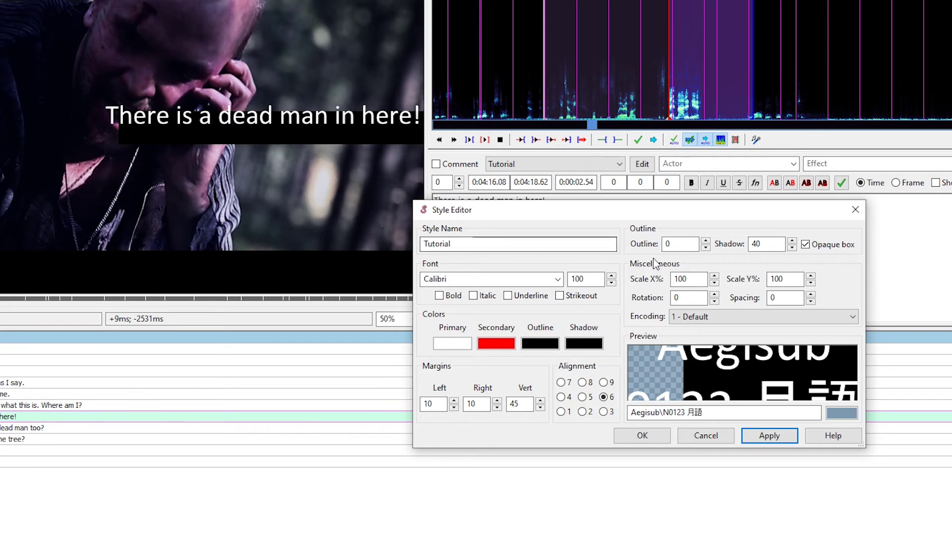
Turn off the opaque box and apply it to compare the plain text shadow on the video.
click(805, 245)
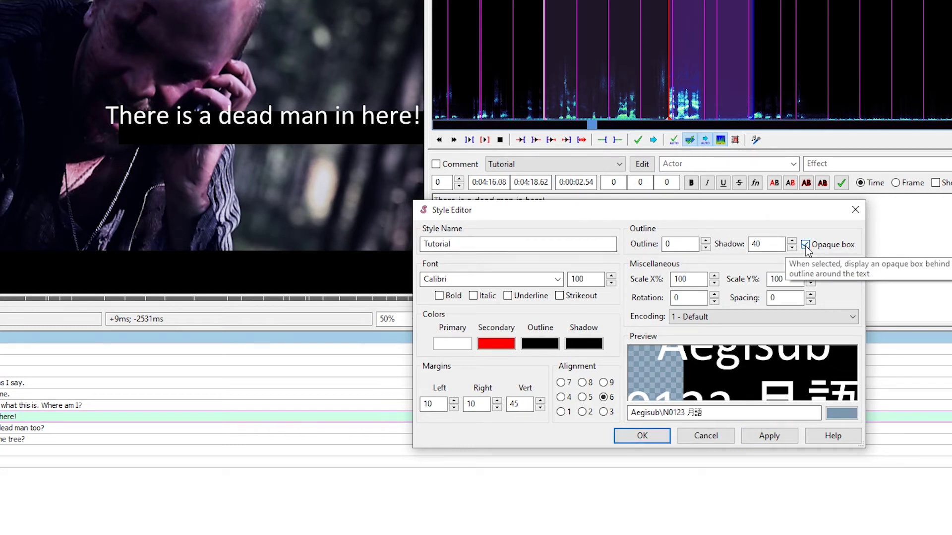
click(772, 440)
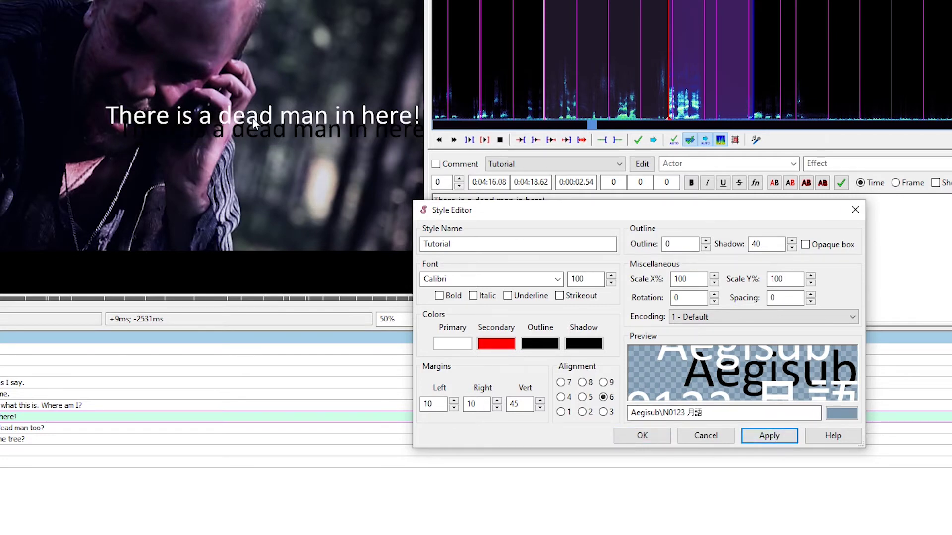
drag(685, 205, 633, 202)
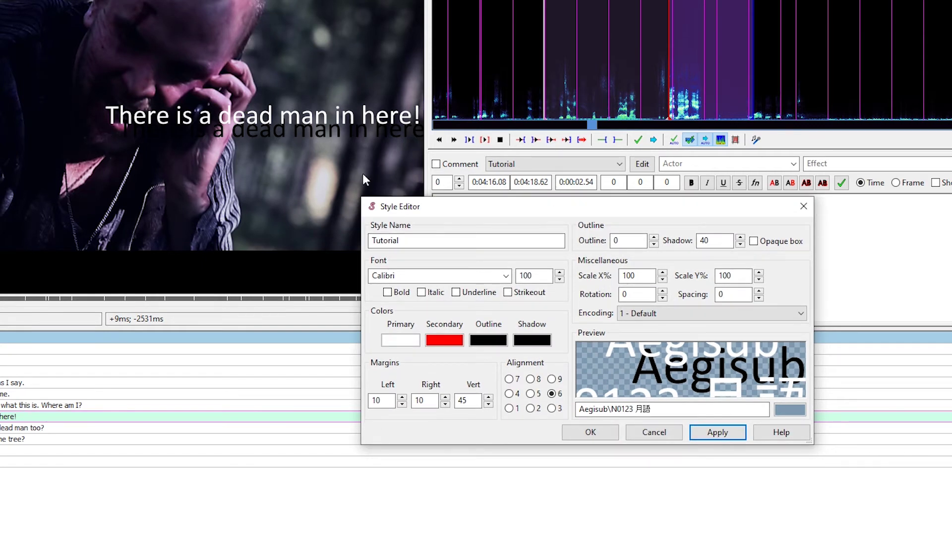
drag(362, 198, 372, 198)
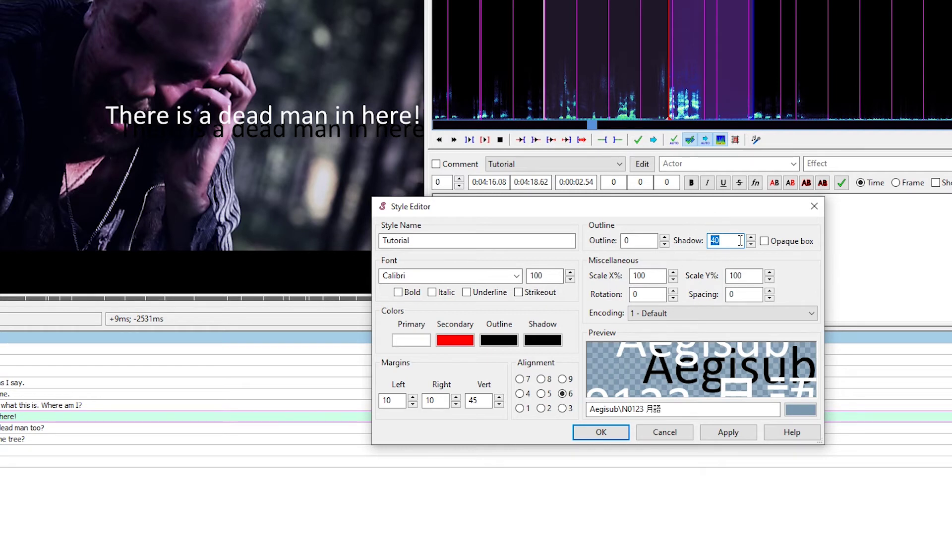
key(End)
Turn the Tutorial style's opaque box back on, set its shadow to 1 and apply the change.
click(764, 242)
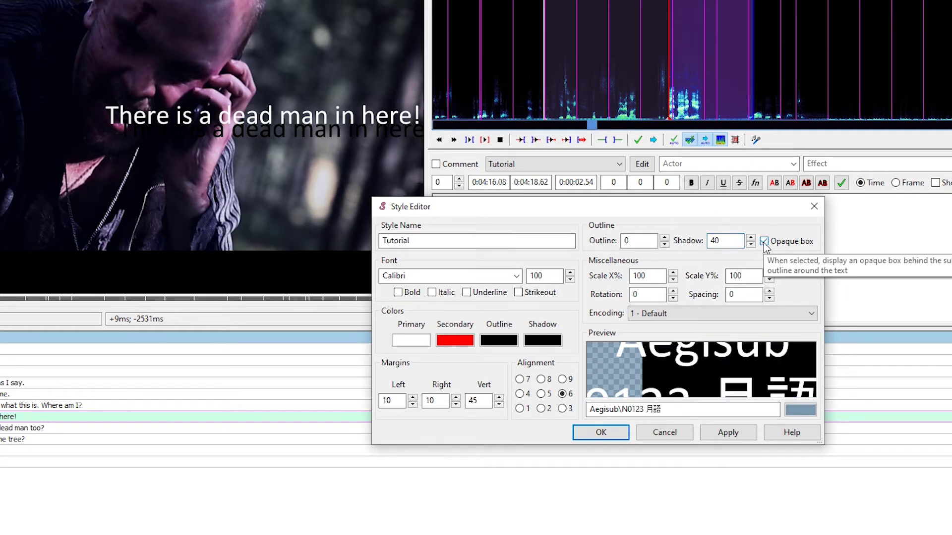
key(shift+Tab)
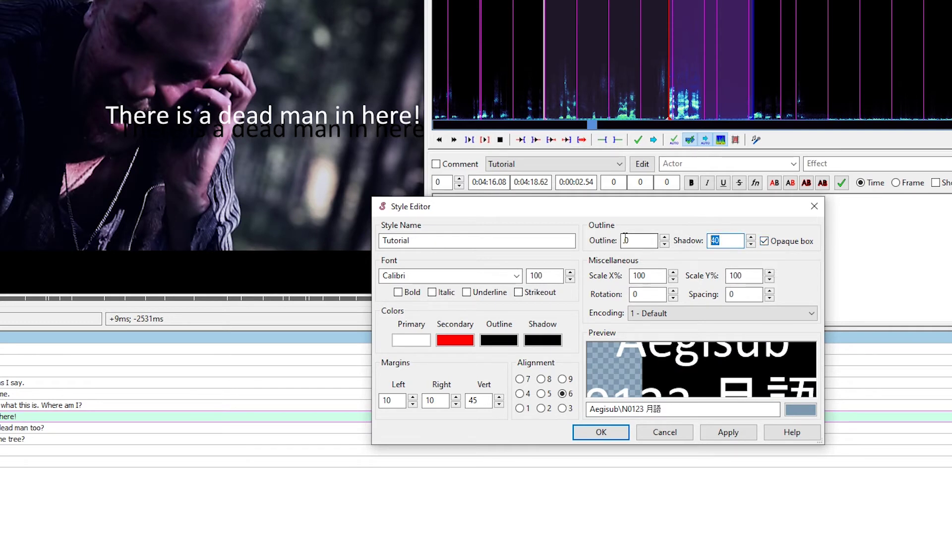
text(1)
click(728, 432)
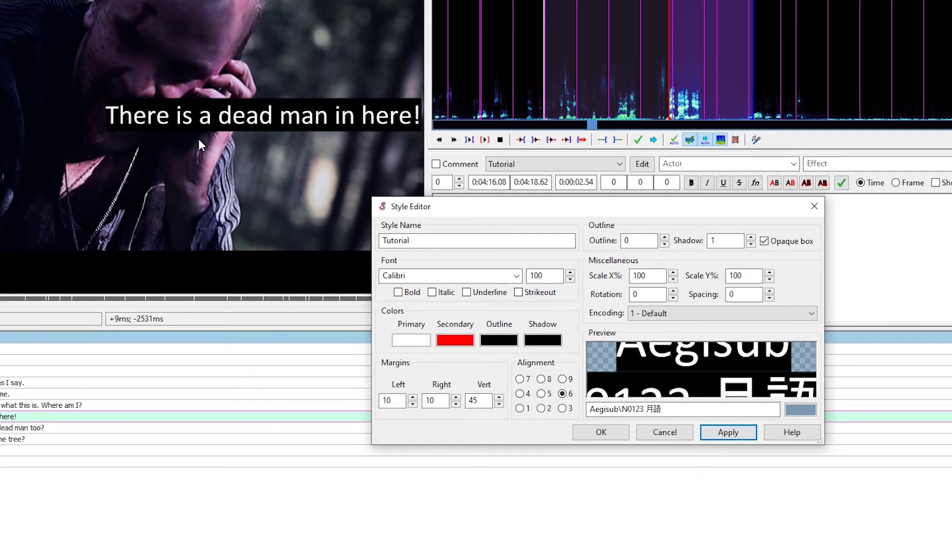
Try outline widths of 10, 20 and 1 on the Tutorial style, applying them to compare the box sizes on the video.
double_click(628, 241)
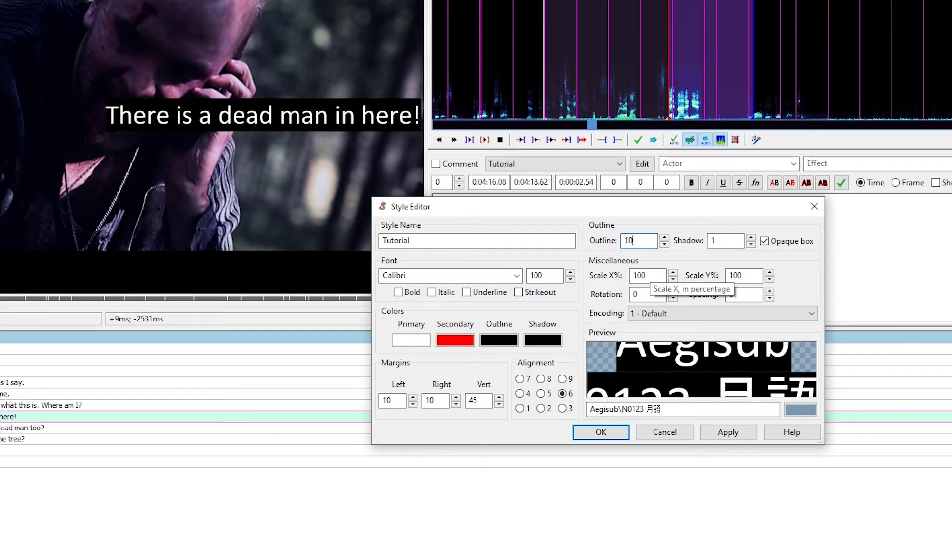
text(10)
click(728, 433)
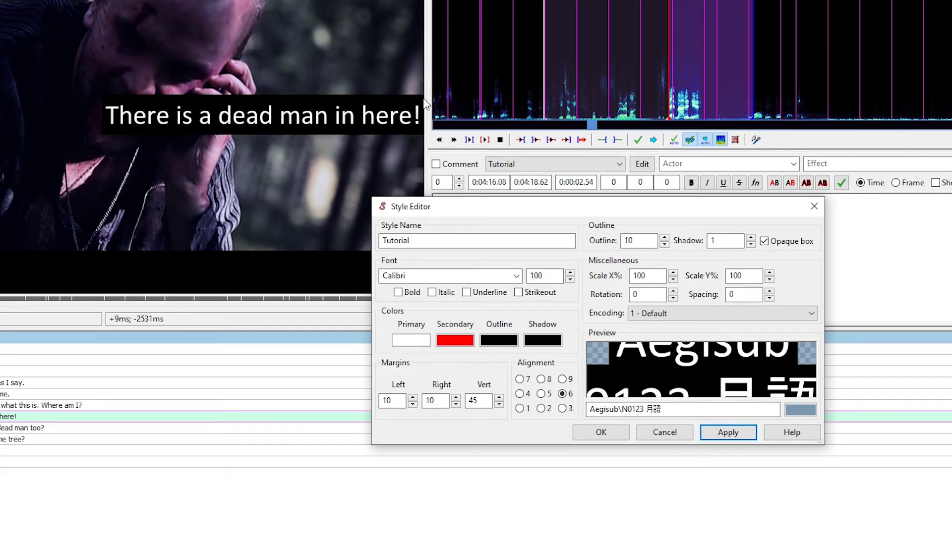
double_click(637, 241)
text(2)
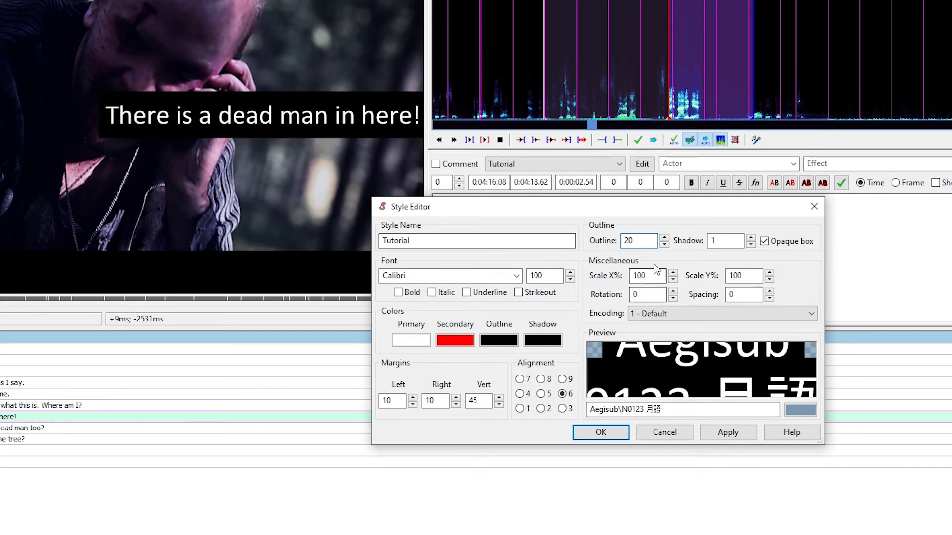
key(ctrl+a)
text(1)
click(728, 432)
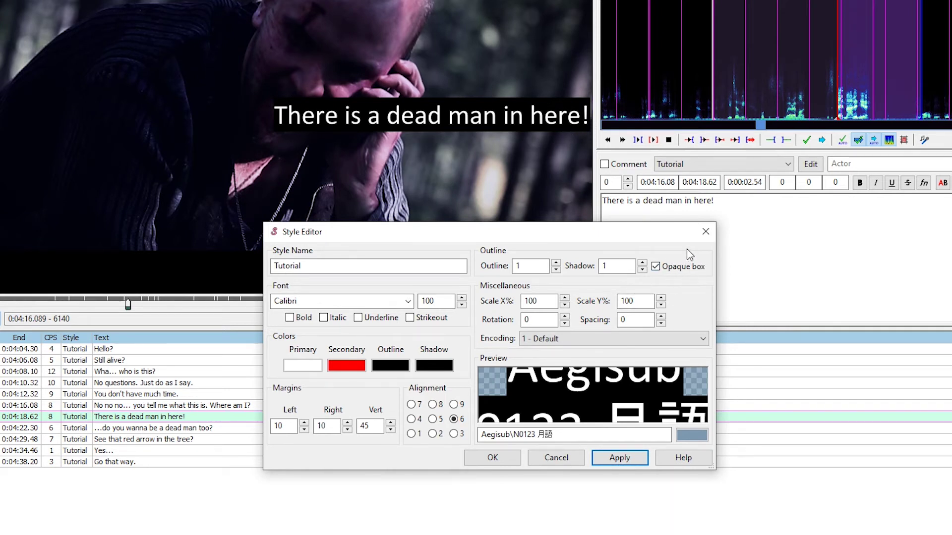
Set the alpha of the Tutorial style's shadow color to 120 and apply it.
click(437, 371)
drag(490, 235, 818, 169)
drag(796, 221, 796, 299)
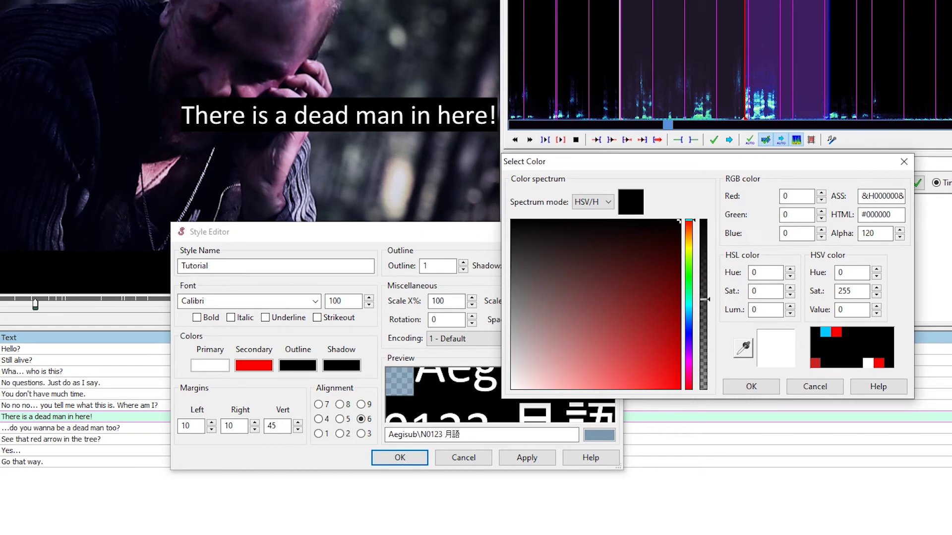
click(758, 391)
click(527, 457)
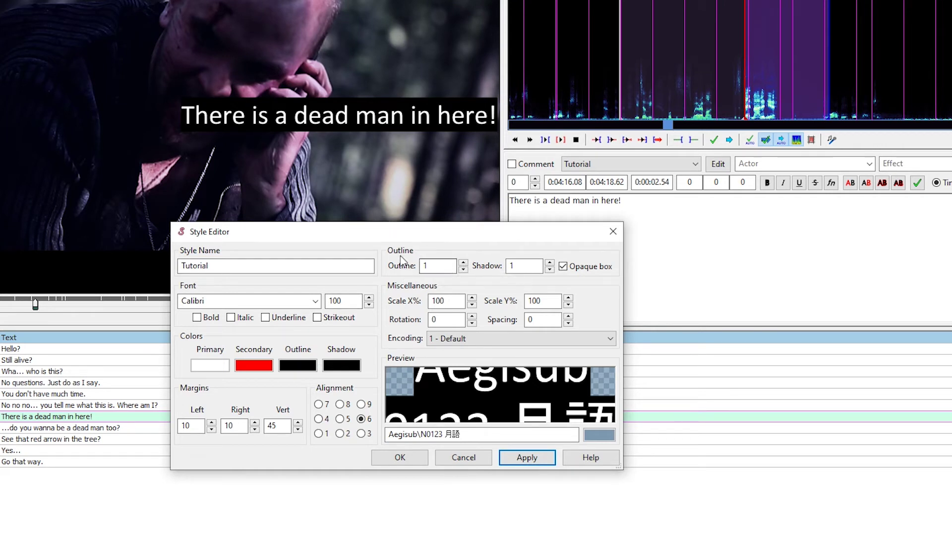
Set the Tutorial style's outline to 0 and apply it.
double_click(437, 266)
text(0)
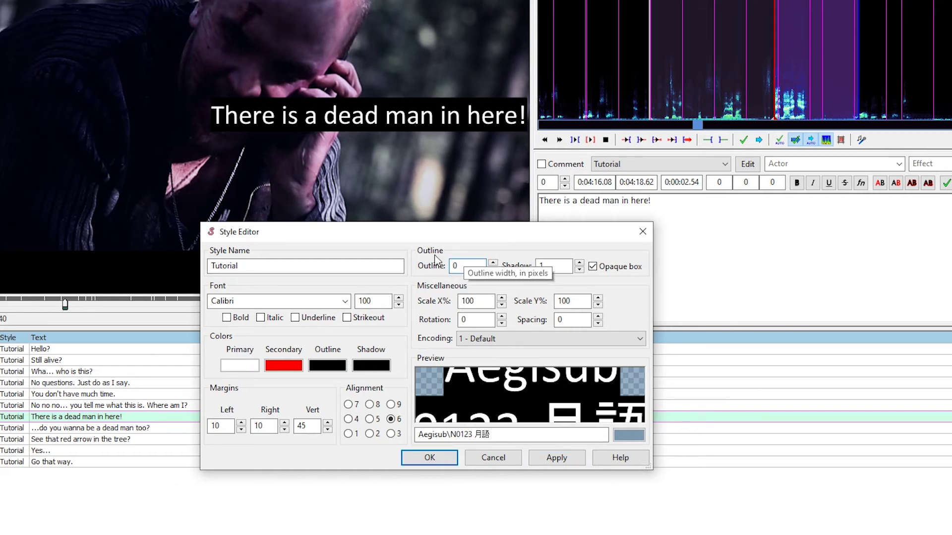
click(556, 457)
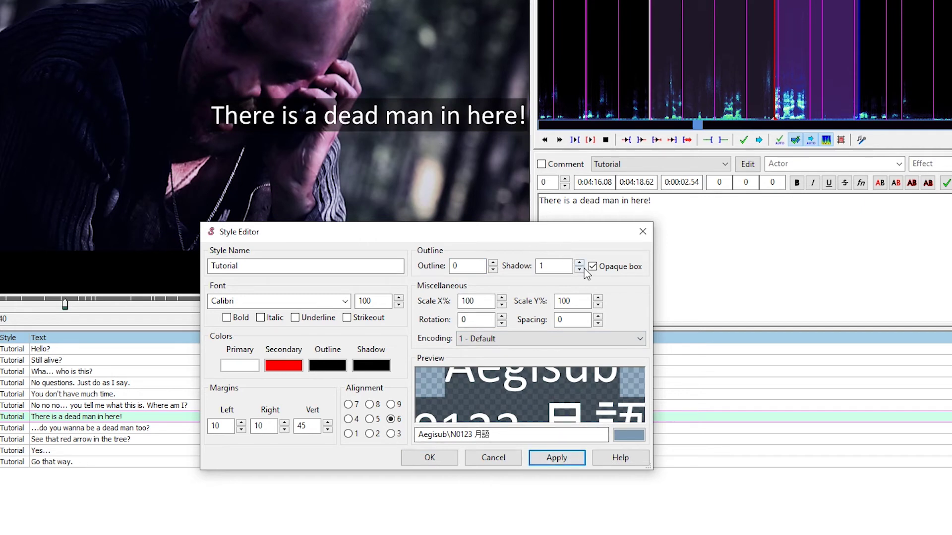
Set the alpha of the Tutorial style's shadow color to 65 and apply it.
click(373, 367)
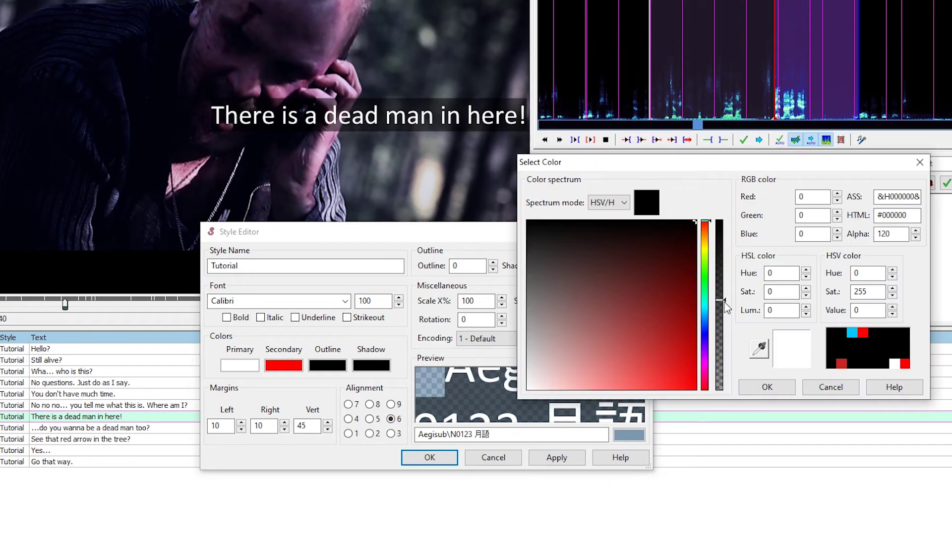
drag(725, 302, 722, 265)
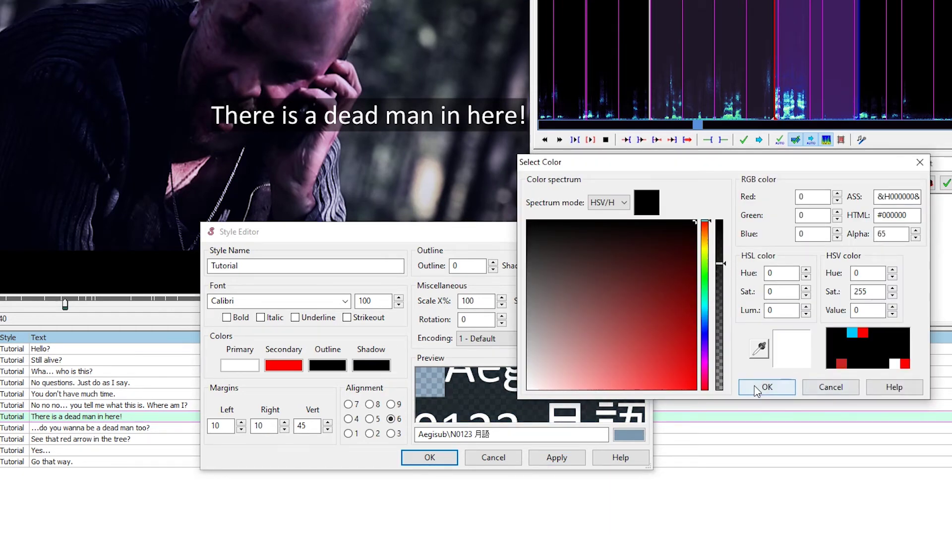
click(774, 389)
click(553, 458)
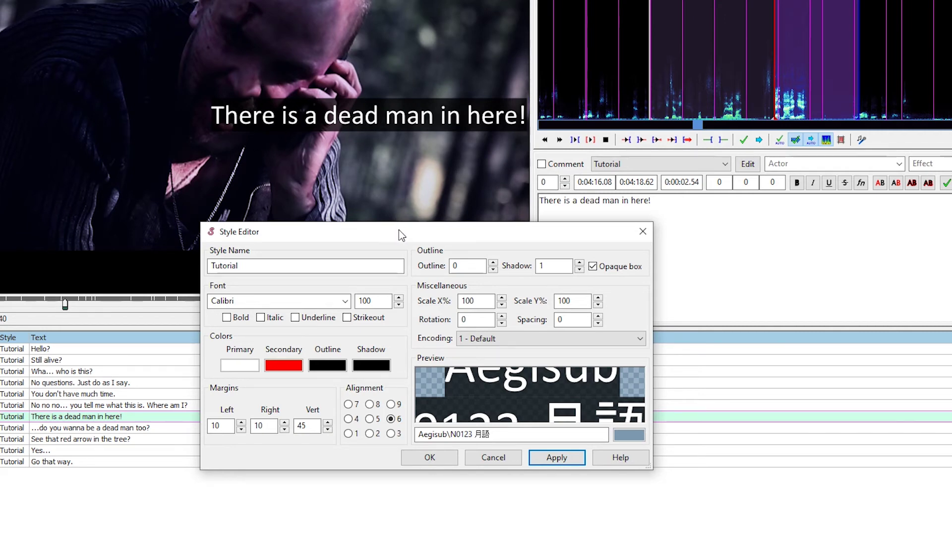
Set the Tutorial style's alignment to 2 and apply it.
drag(399, 230, 778, 187)
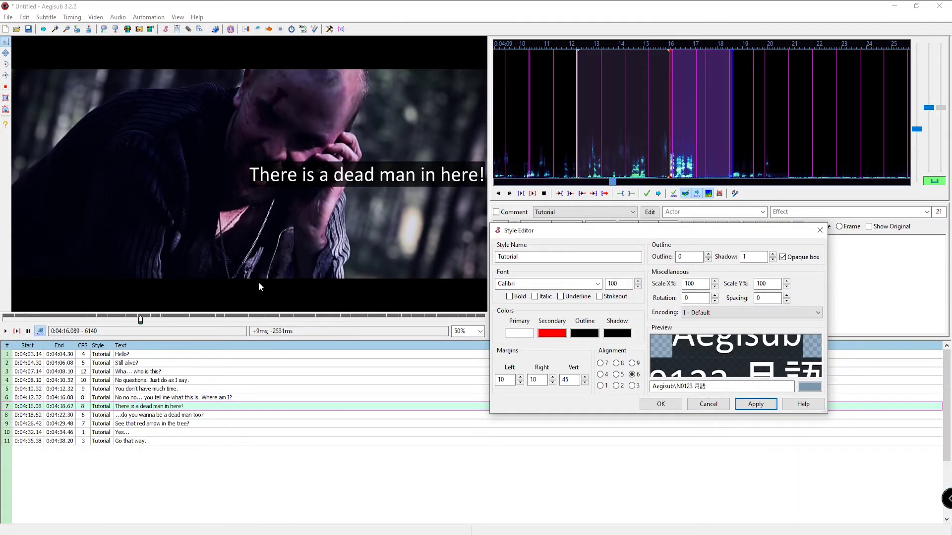
click(617, 386)
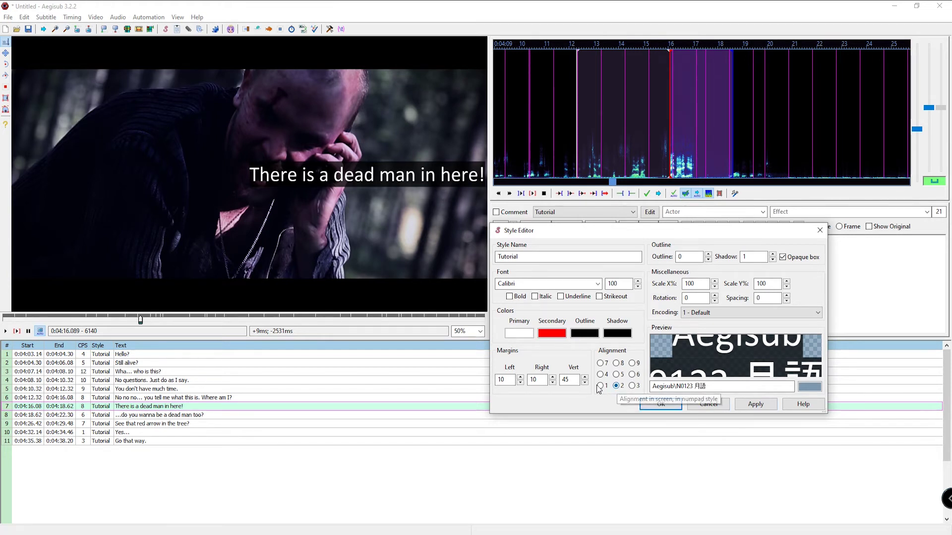
click(757, 405)
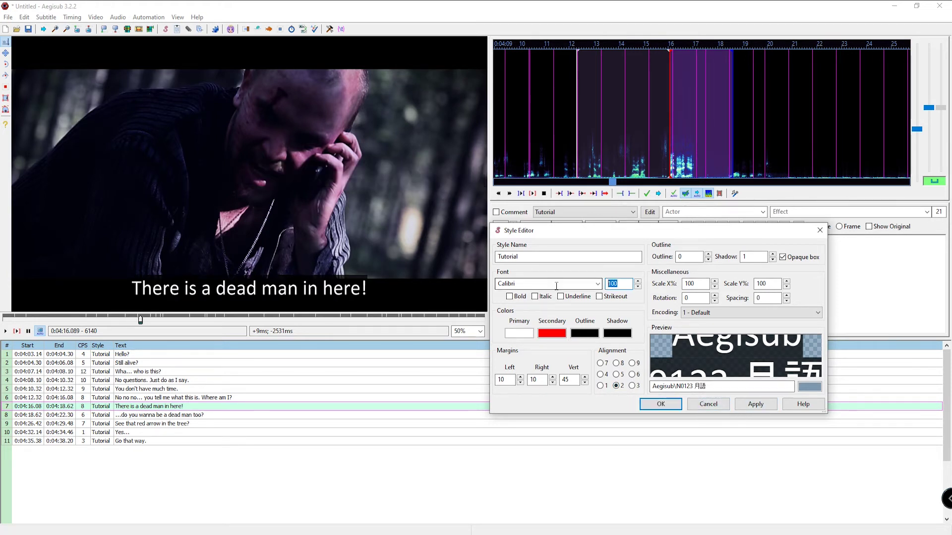
Set the Tutorial style's font size to 45, trying 40 on the way, and confirm the style.
text(40)
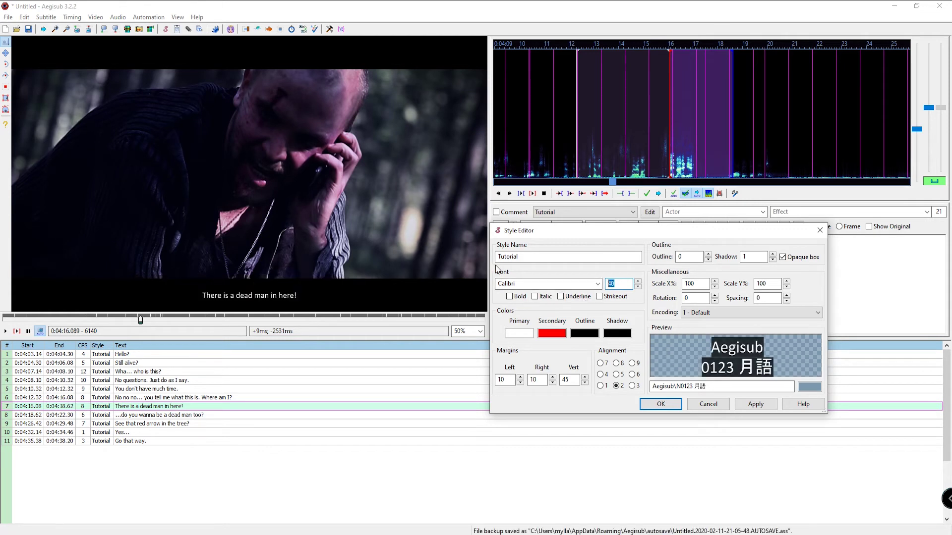
click(756, 404)
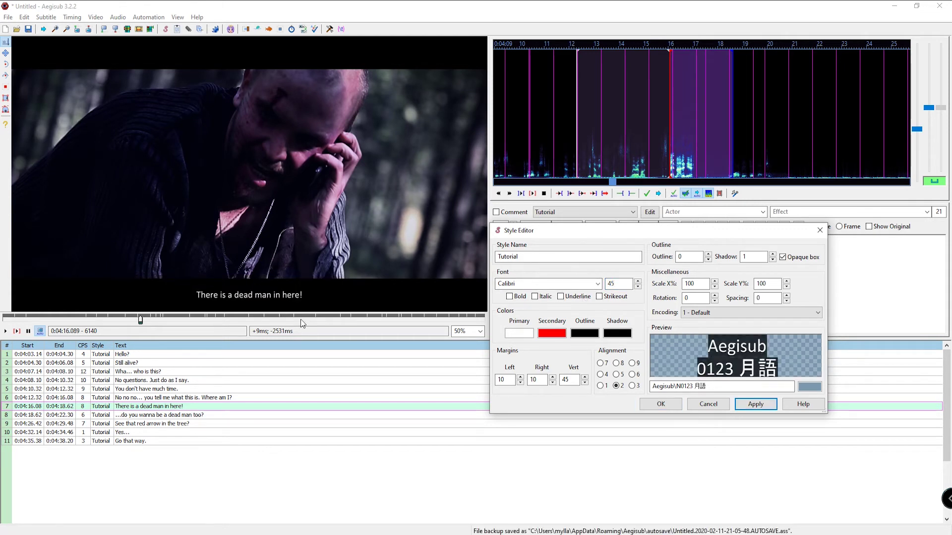
click(668, 407)
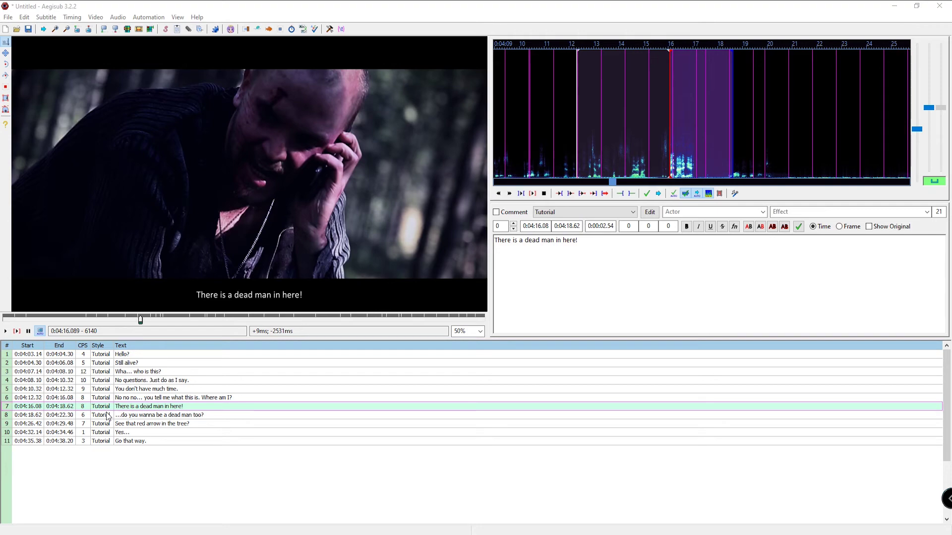
Play the video from the first subtitle line, "Hello?", to check the styled and timed subtitles.
click(124, 356)
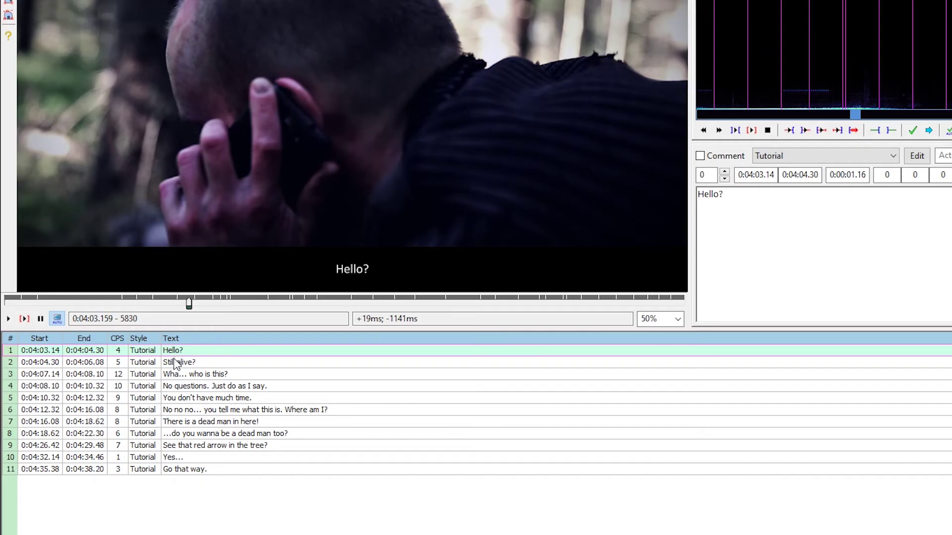
click(8, 319)
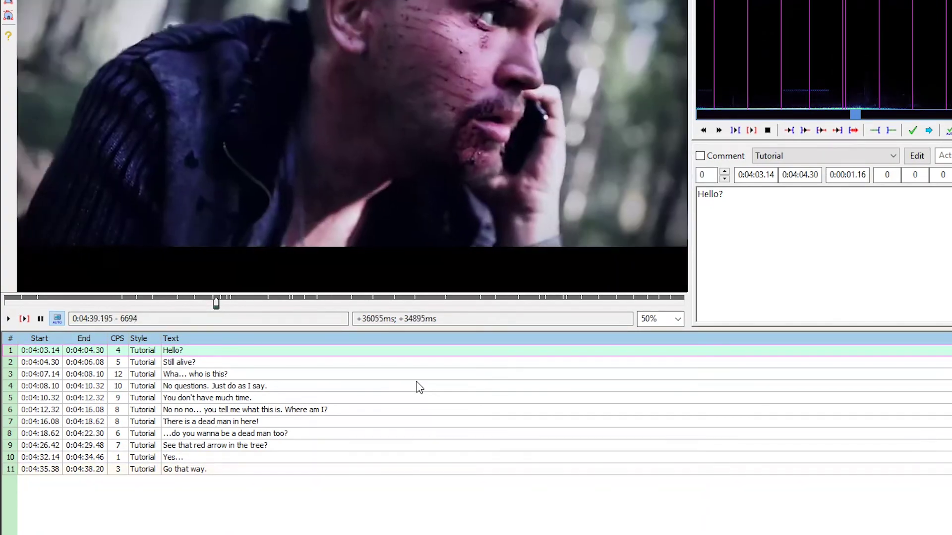
Retime the "Yes..." subtitle to run from 0:04:31.40 to 0:04:34.86 and play the video from that line.
click(366, 469)
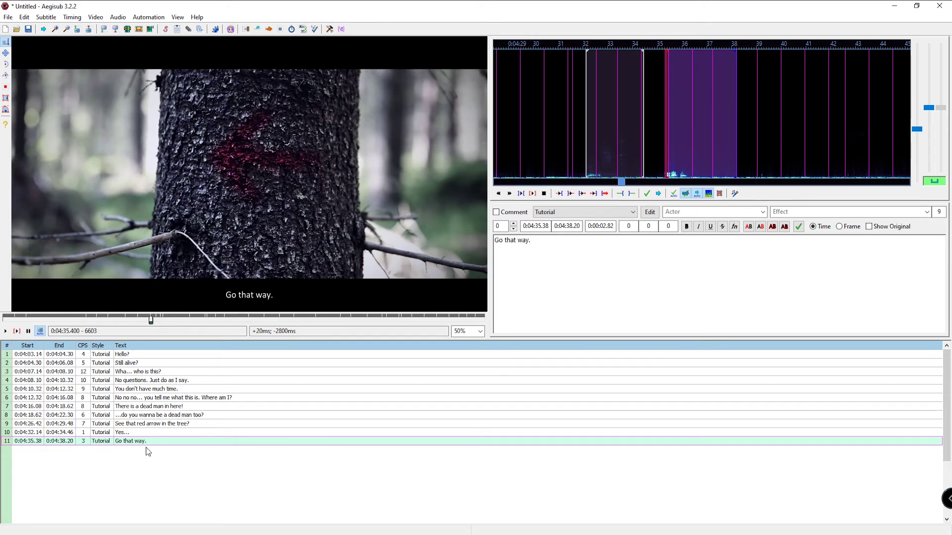
click(140, 434)
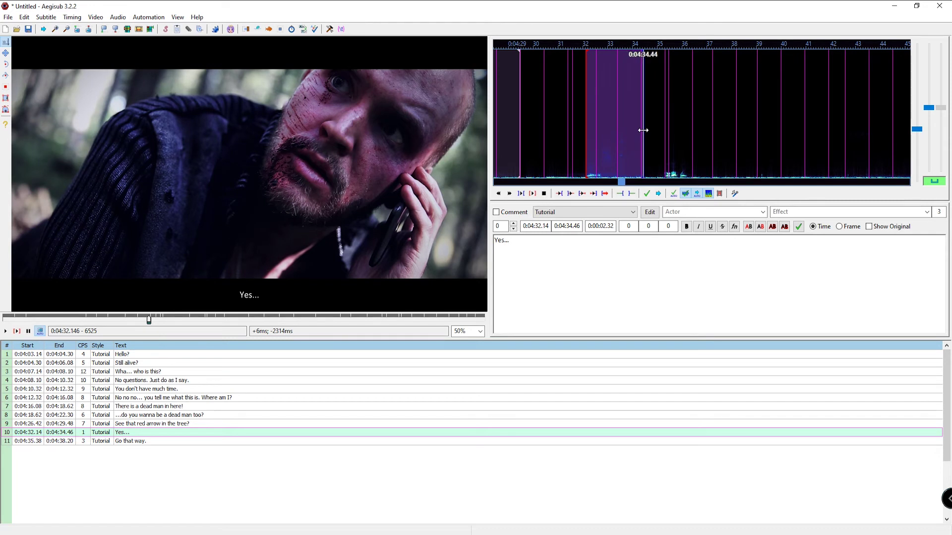
drag(641, 133, 653, 132)
drag(587, 141, 567, 137)
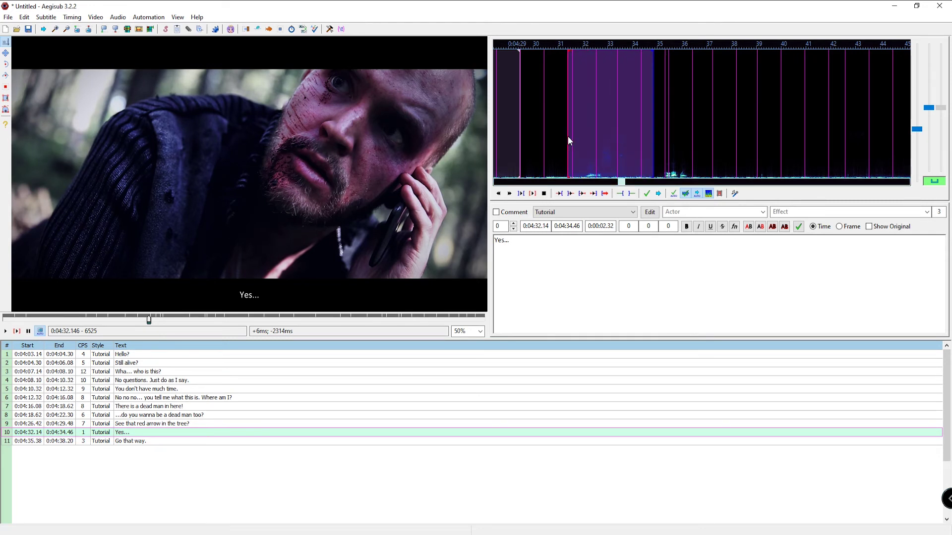
key(Return)
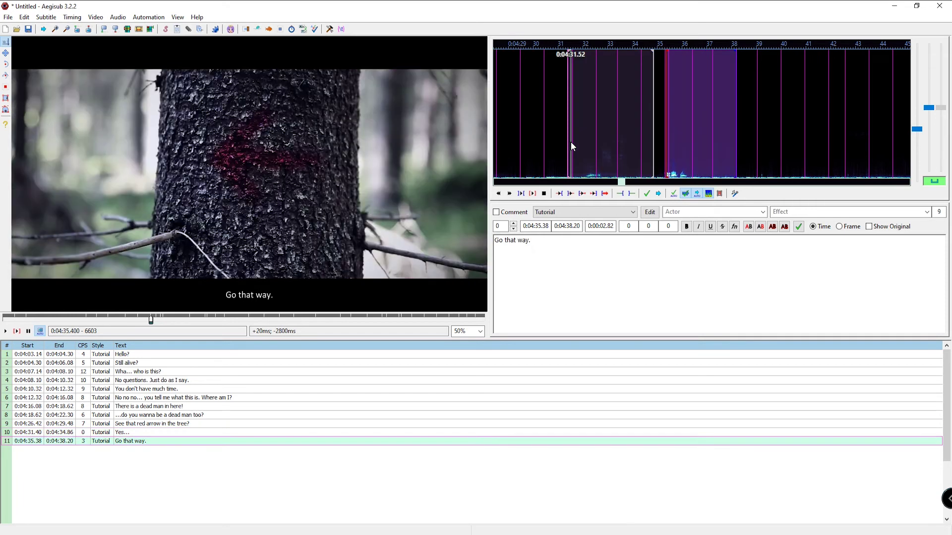
click(124, 433)
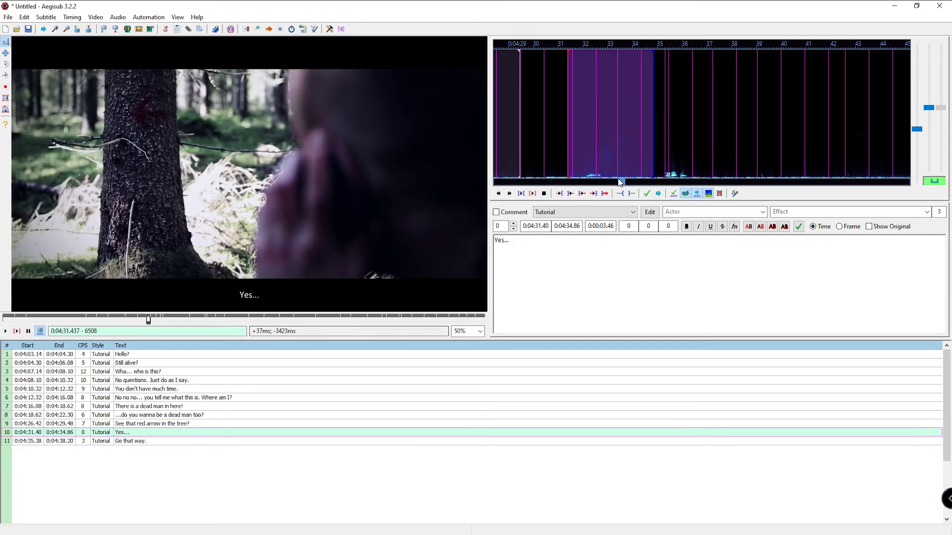
click(5, 331)
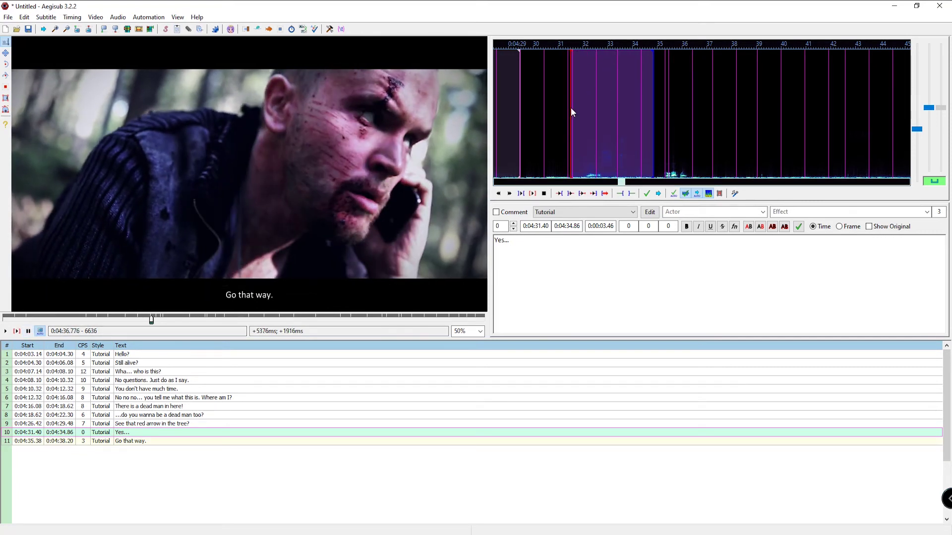
Retime the "Yes..." subtitle to run from 0:04:32.22 to 0:04:34.36, commit it, and select the "No no no..." line.
drag(570, 108, 590, 107)
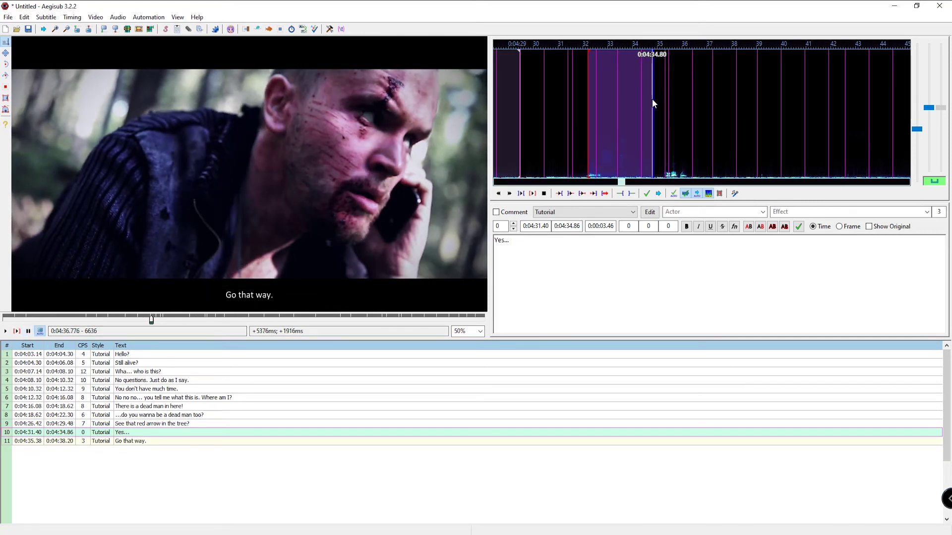
drag(653, 102, 643, 101)
key(Return)
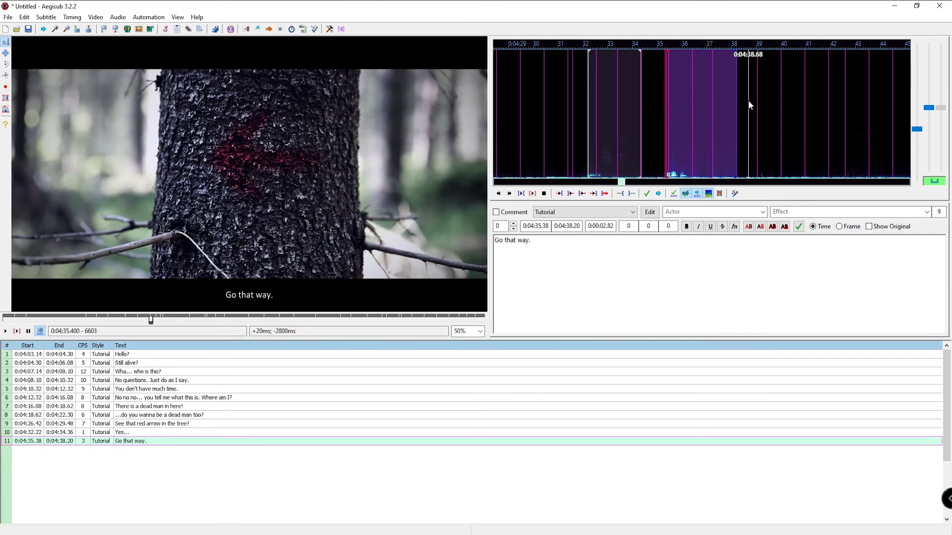
click(155, 399)
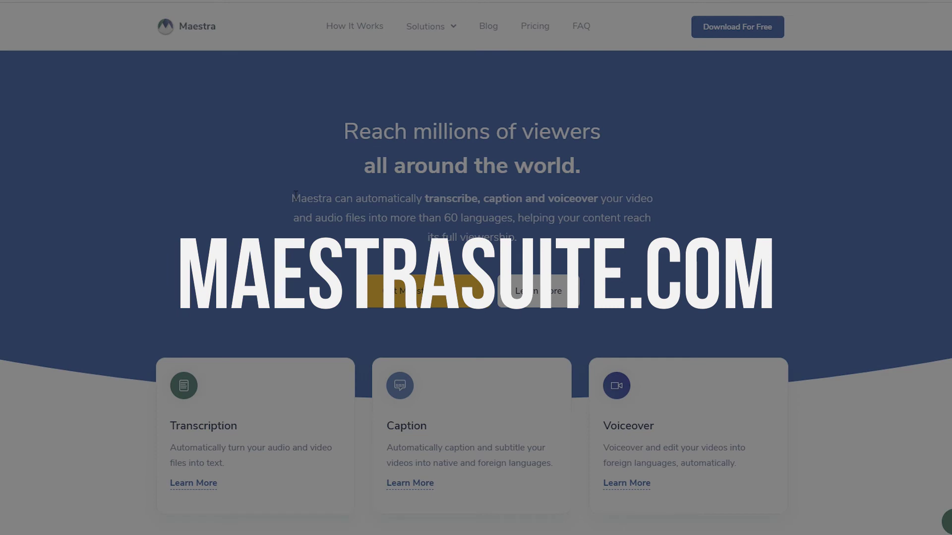
double_click(451, 199)
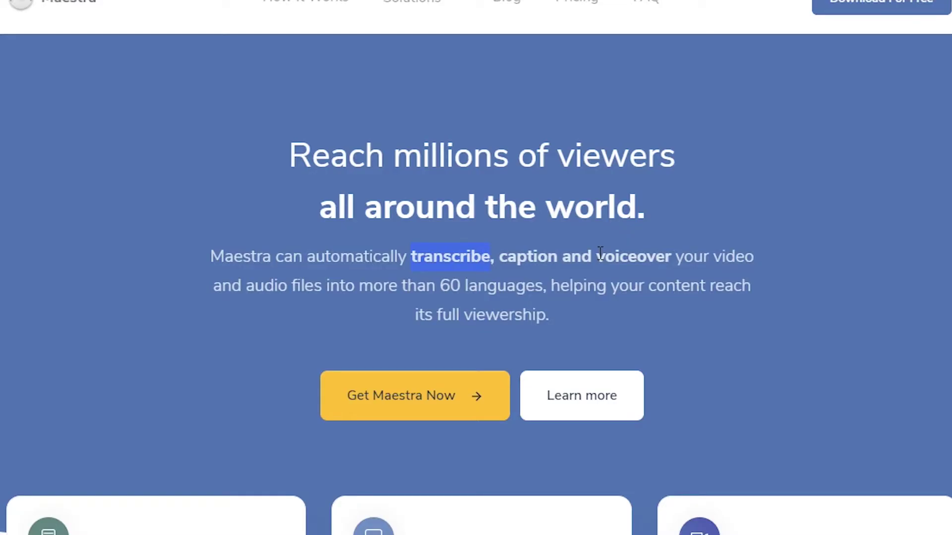
drag(596, 256, 675, 261)
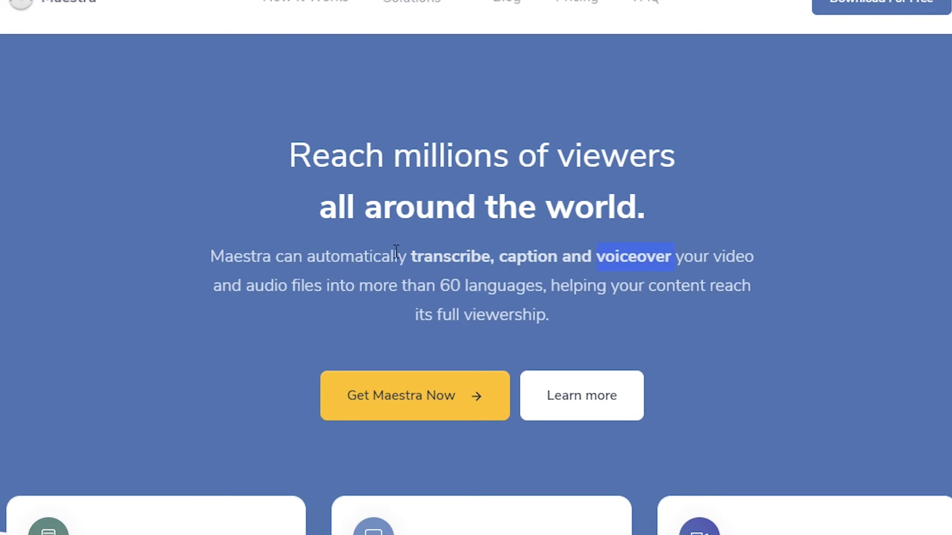
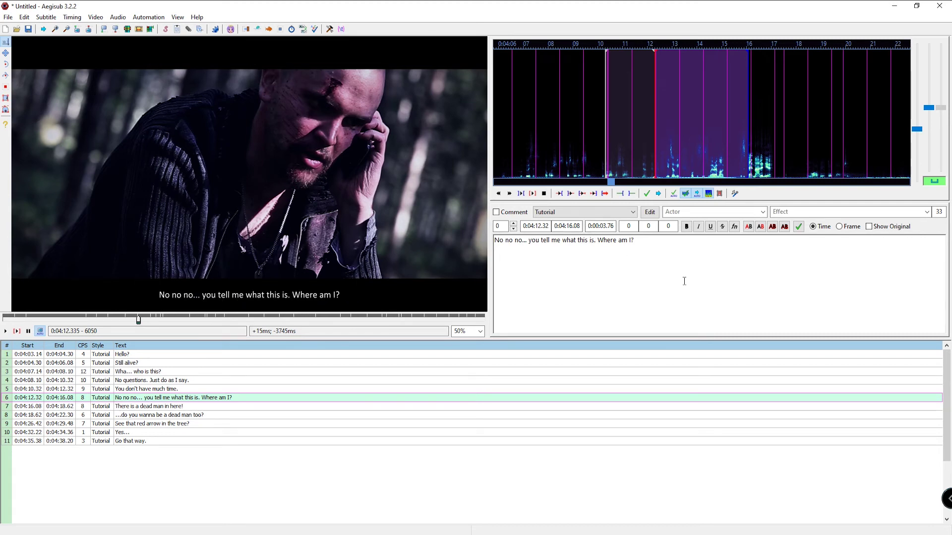
Insert a \N line break before "Where am I?" in the "No no no... you tell me what this is." subtitle.
text(\ )
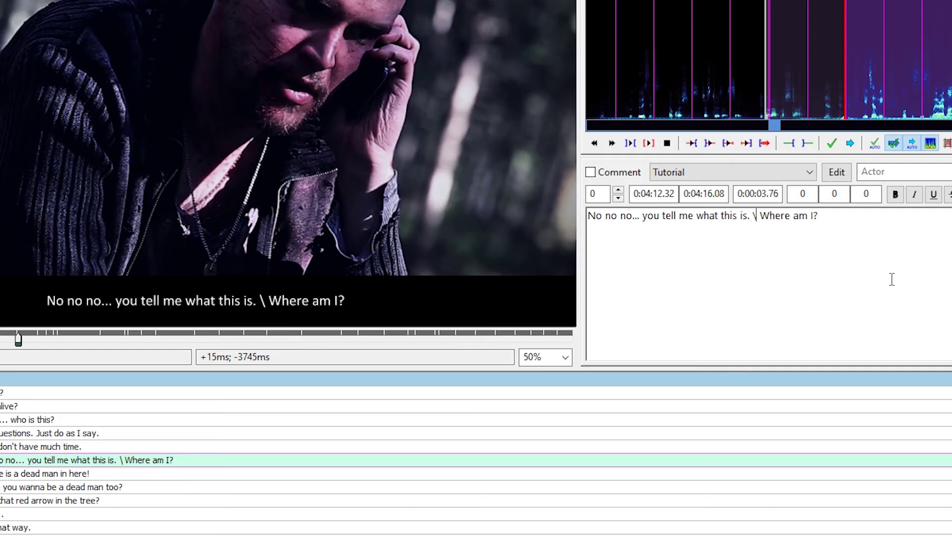
text(N)
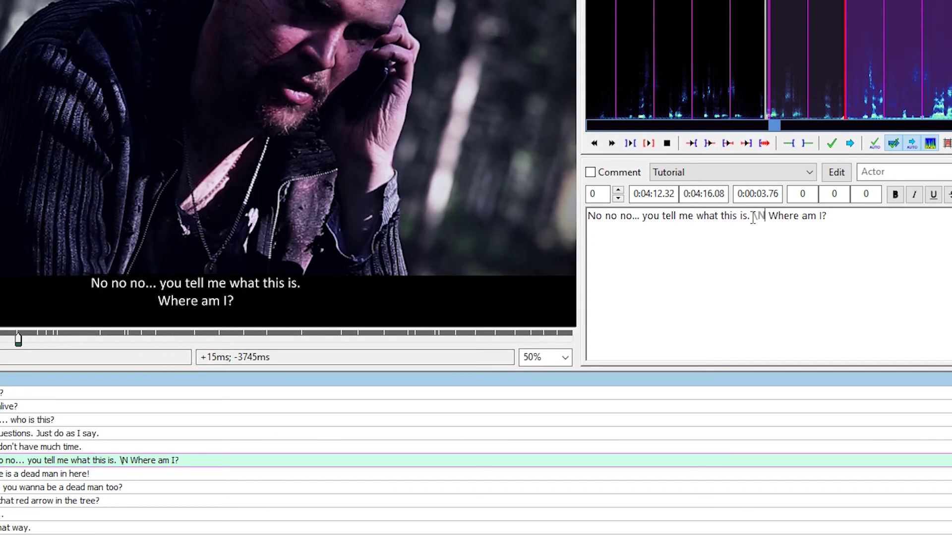
click(875, 255)
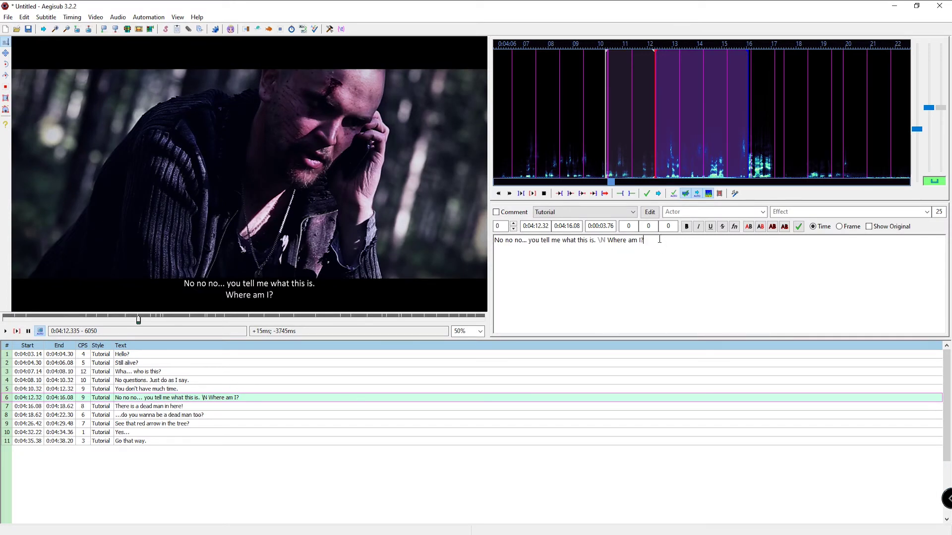
Delete "\N Where am I?" from the end of the "No no no... you tell me what this is." subtitle.
drag(644, 240, 608, 240)
key(BackSpace)
key(BackSpace)
key(BackSpace)
key(BackSpace)
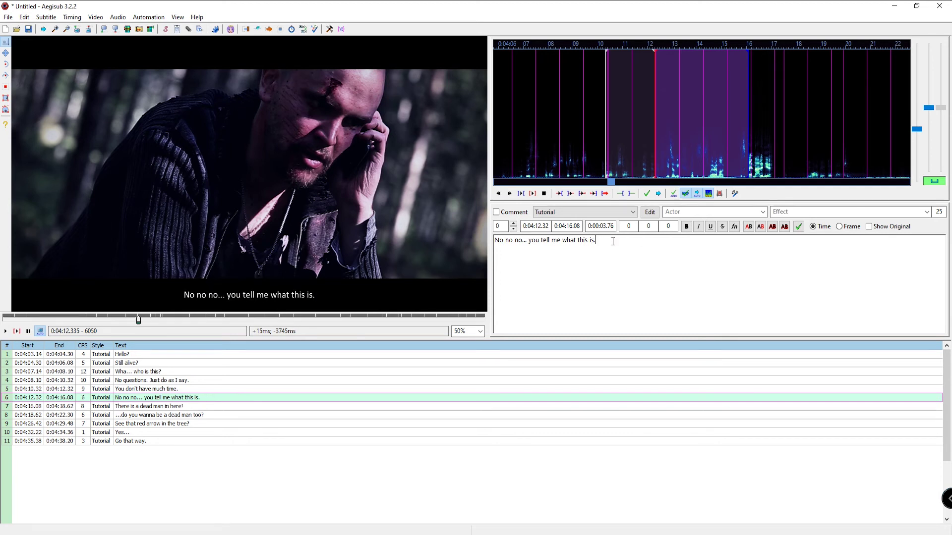
Insert a new subtitle line after "No no no... you tell me what this is." with the text "Where am I?".
right_click(197, 398)
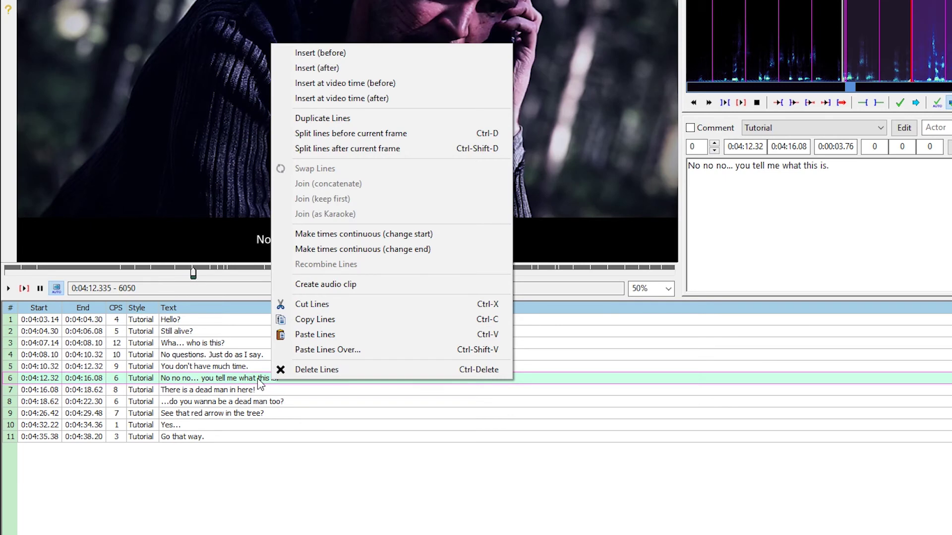
click(332, 74)
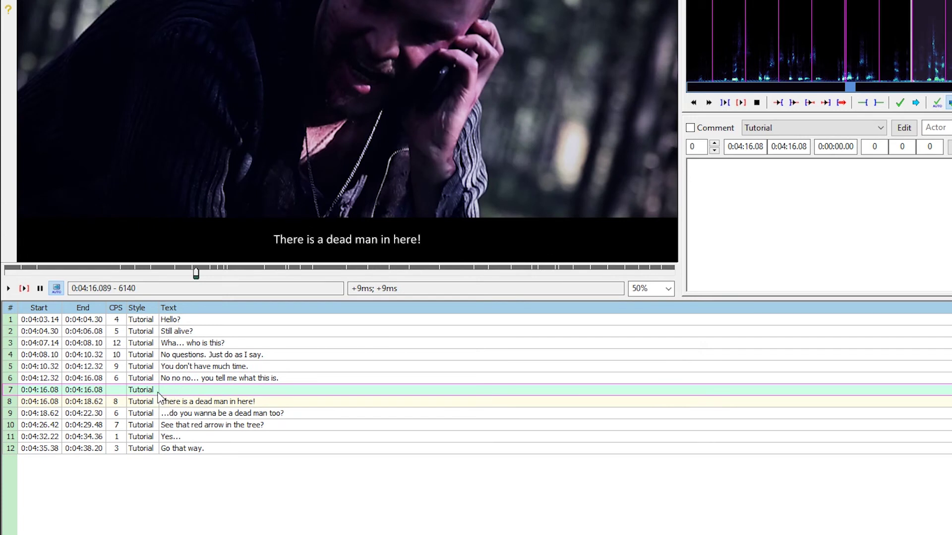
click(739, 195)
text(Where am I?)
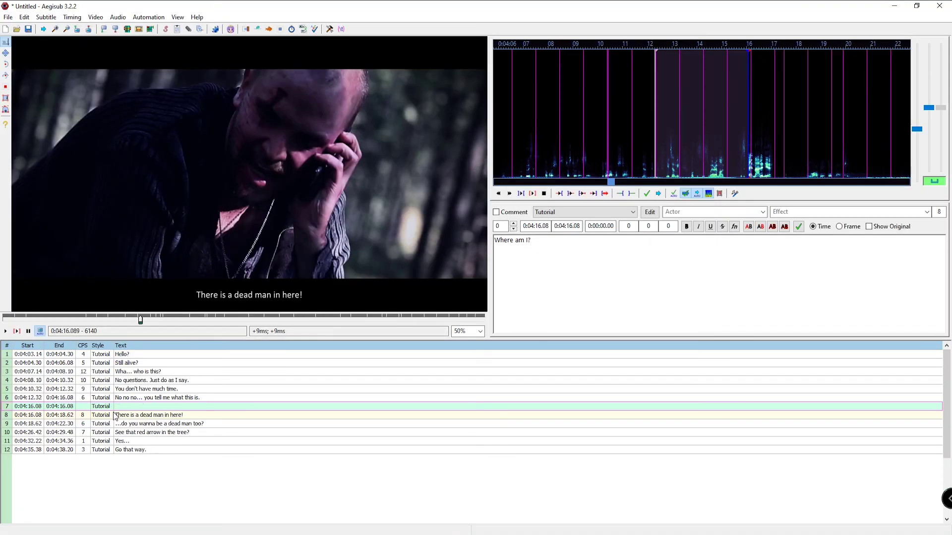
Remove the added line and restore "Where am I?" to the "No no no... you tell me what this is." subtitle, without the \N break.
key(ctrl+Delete)
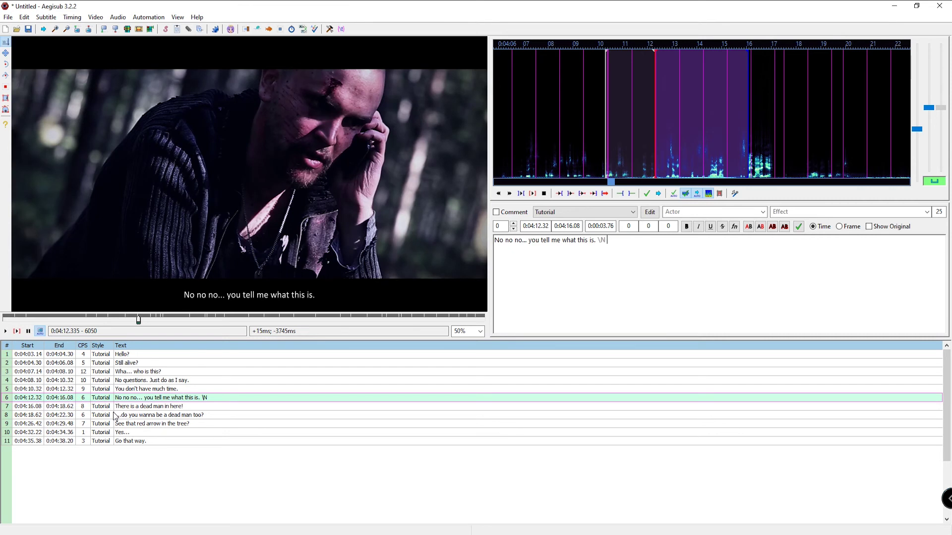
text(Where am I?)
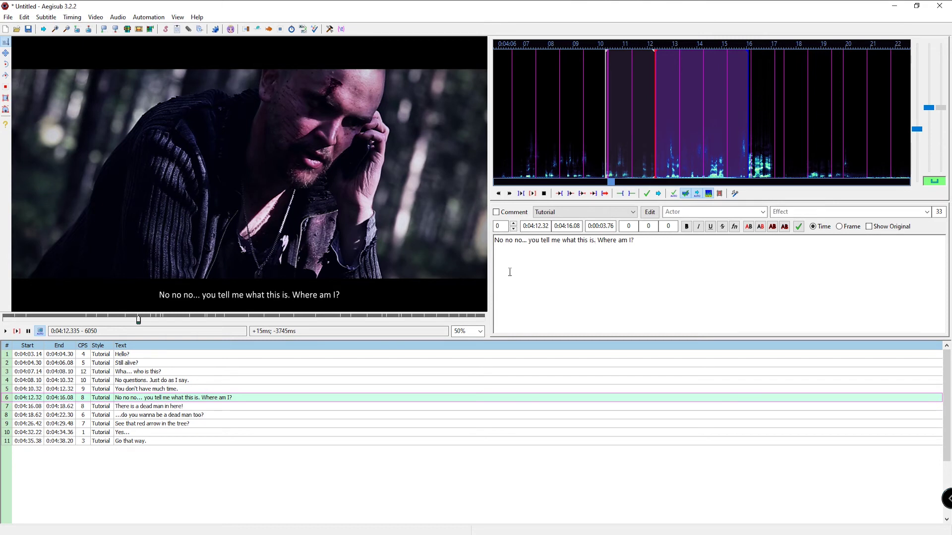
Add the fade tag \fad( 1000, 1000 ) in front of the text of the "Go that way." subtitle.
click(134, 442)
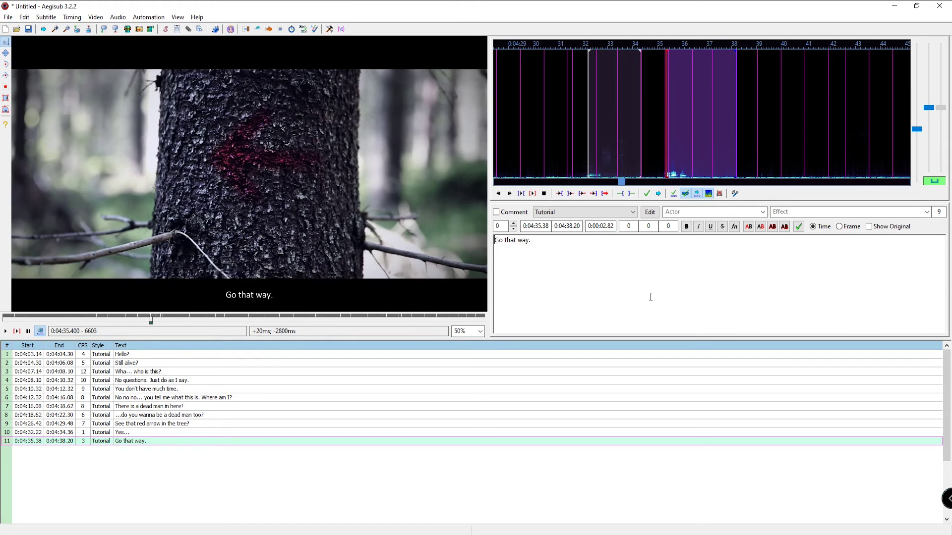
text(\)
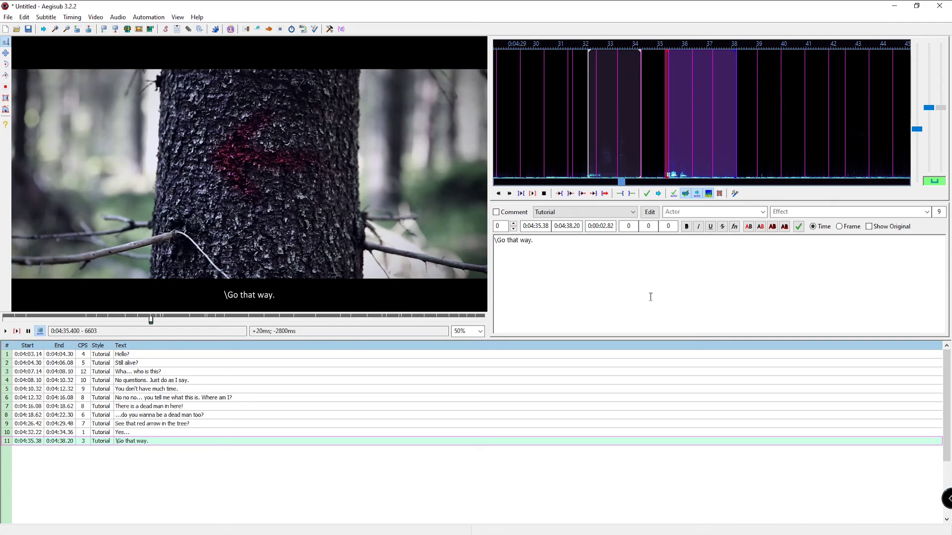
text(fad)
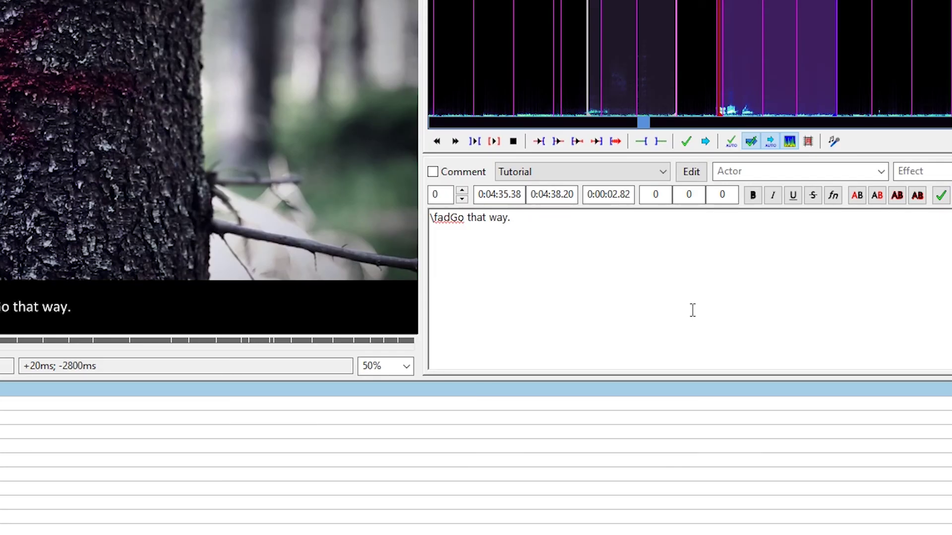
text(()
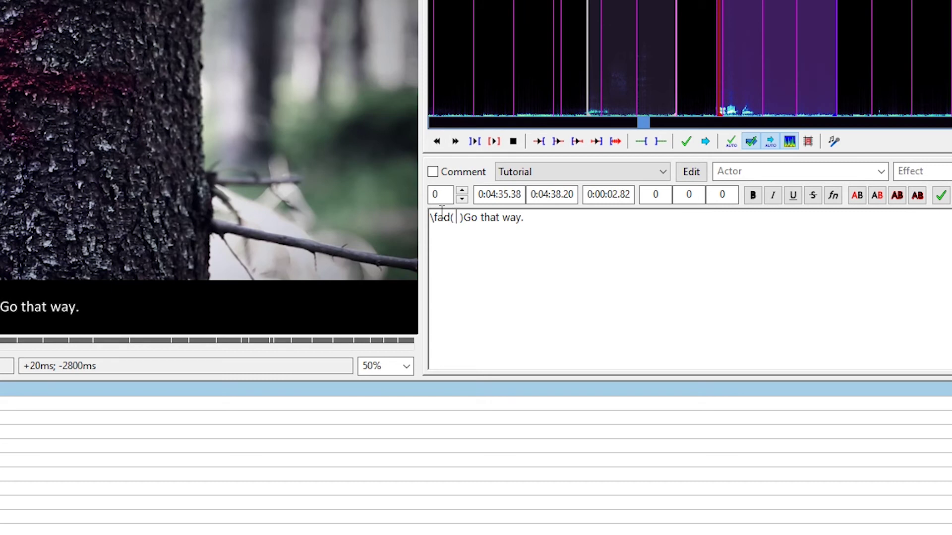
text(1000)
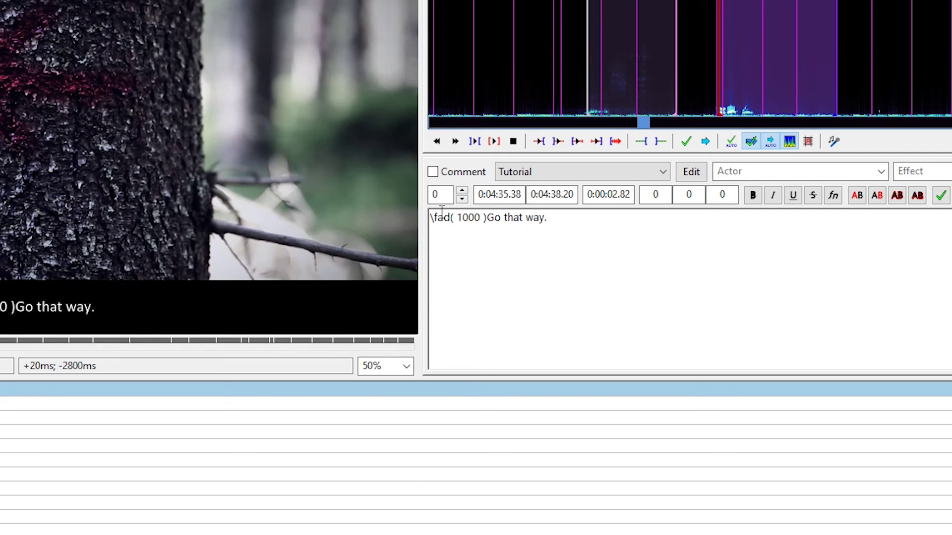
drag(456, 218, 480, 218)
key(Right)
text(, )
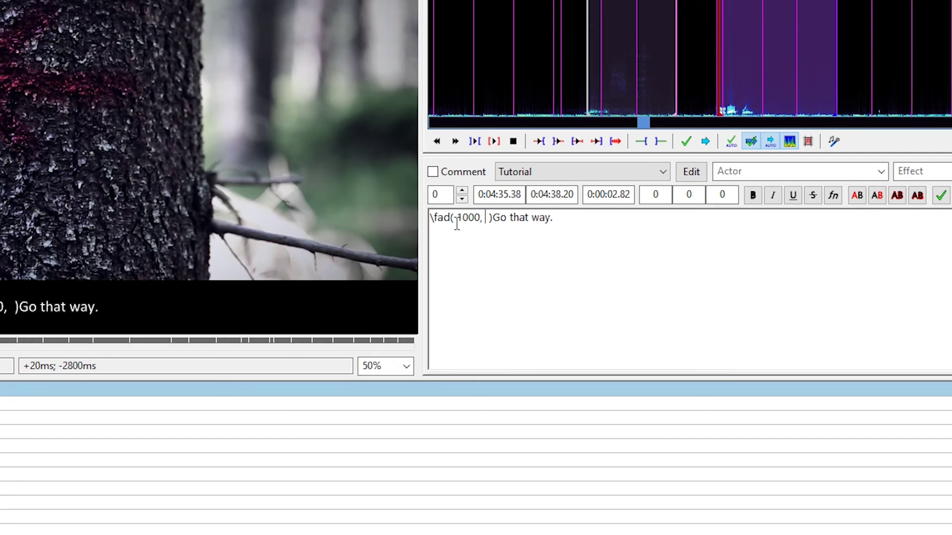
text(1000)
key(End)
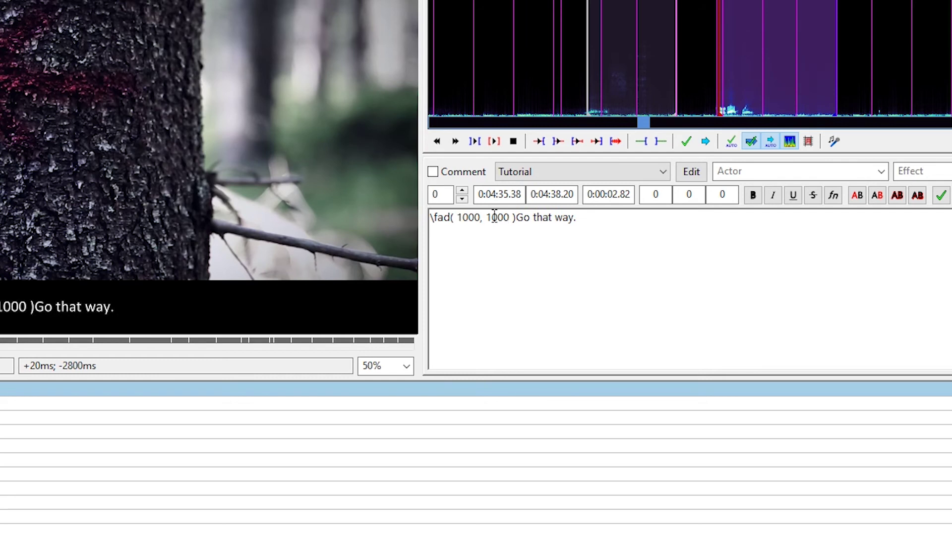
Set the fade-out value of the \fad tag to 2000 and play the video from the "Go that way." line.
click(460, 217)
double_click(463, 217)
click(486, 217)
drag(486, 218, 507, 217)
text(2000)
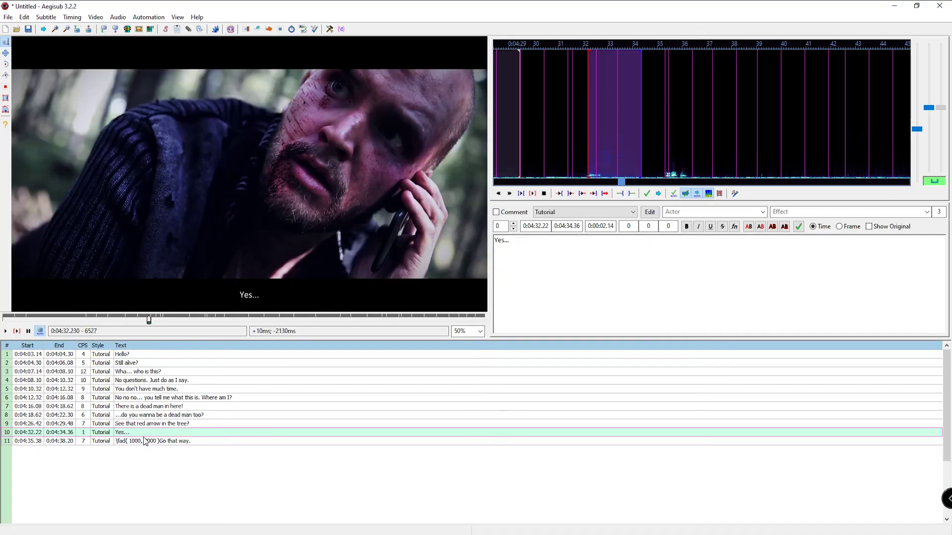
click(146, 441)
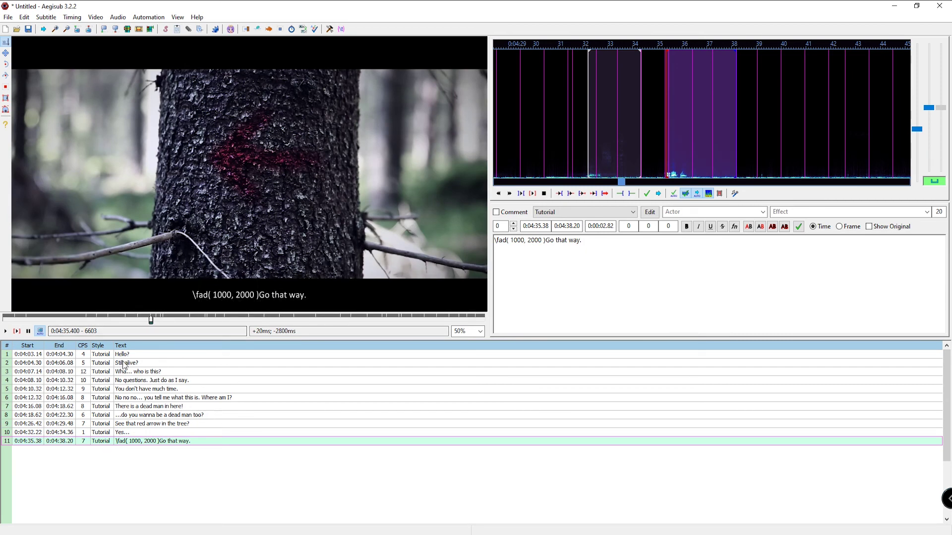
click(6, 331)
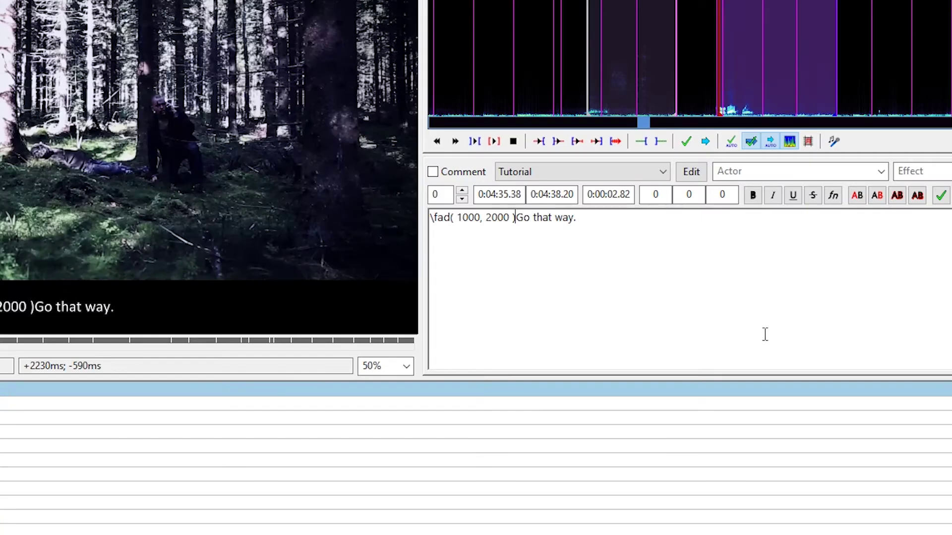
Enclose the \fad( 1000, 2000 ) tag in curly braces, add a space before "Go that way.", and select the "Yes..." line.
text(})
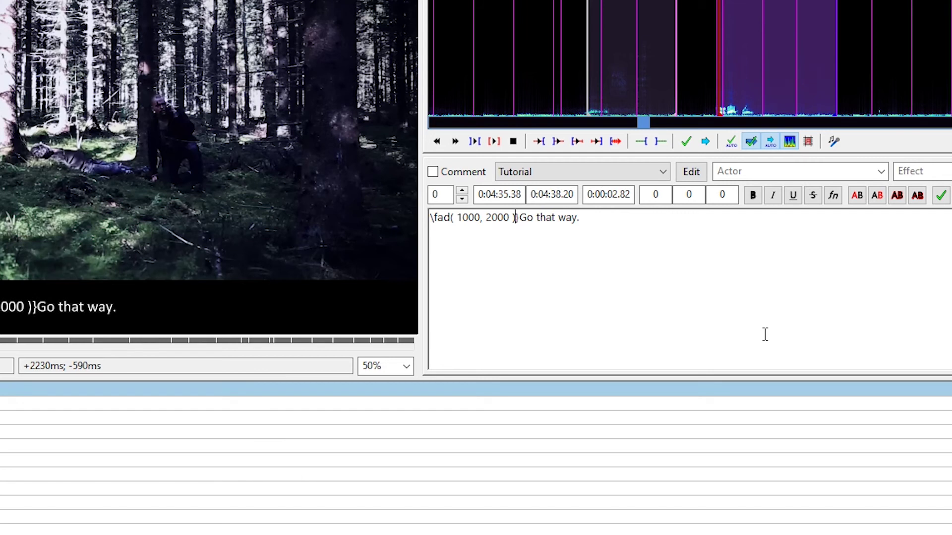
key(Home)
text({)
key(ctrl+Right)
key(ctrl+Right)
key(ctrl+Right)
key(ctrl+Right)
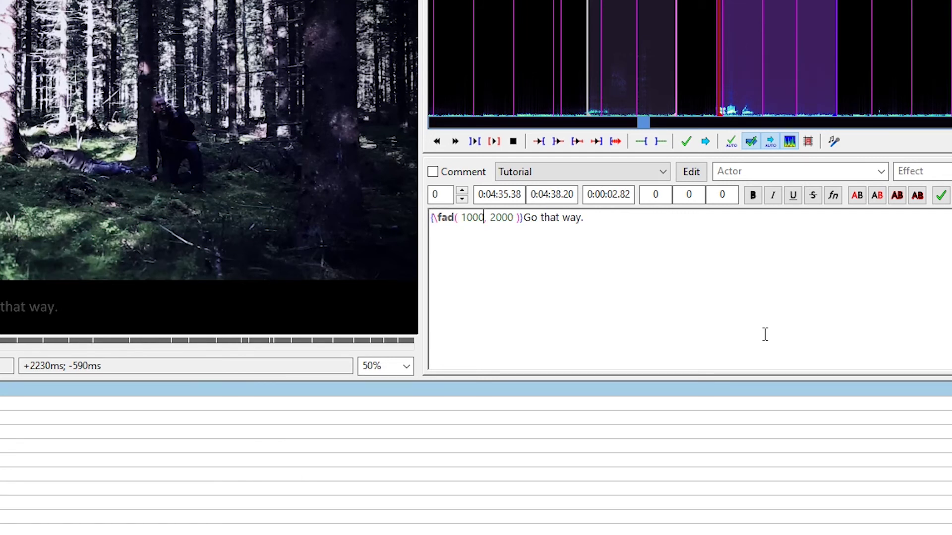
key(ctrl+Right)
key(ctrl+Right)
key(ctrl+Right)
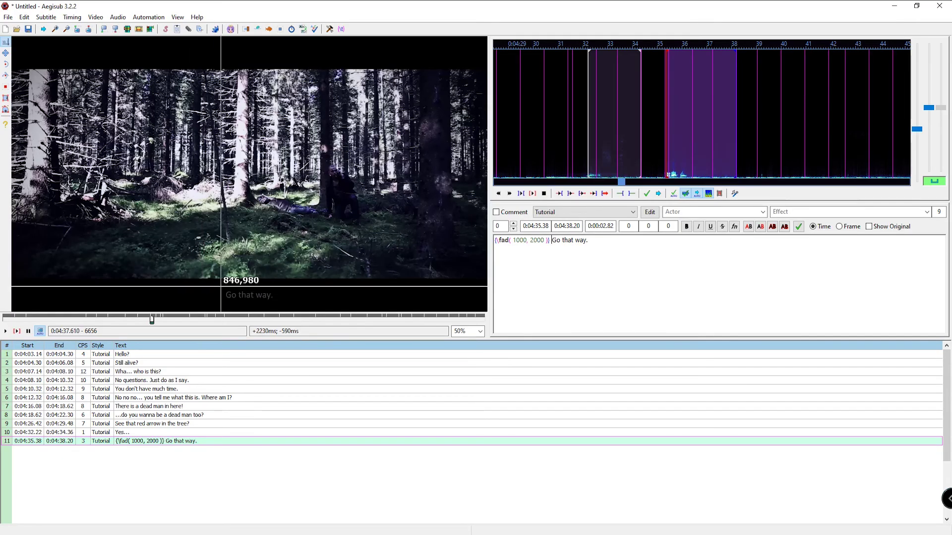
click(133, 431)
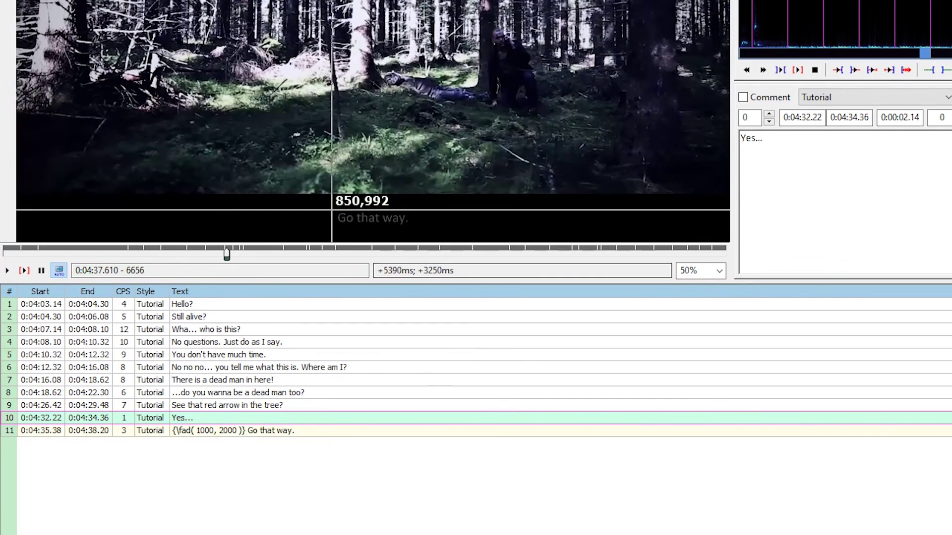
Play the video from the "Go that way." line to check its fade effect, and place the cursor in the line's text.
click(208, 431)
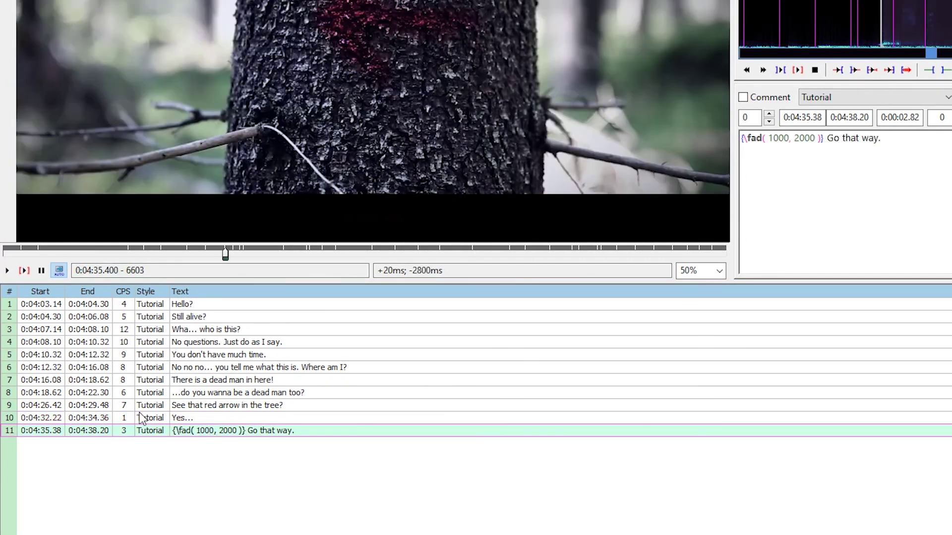
click(9, 270)
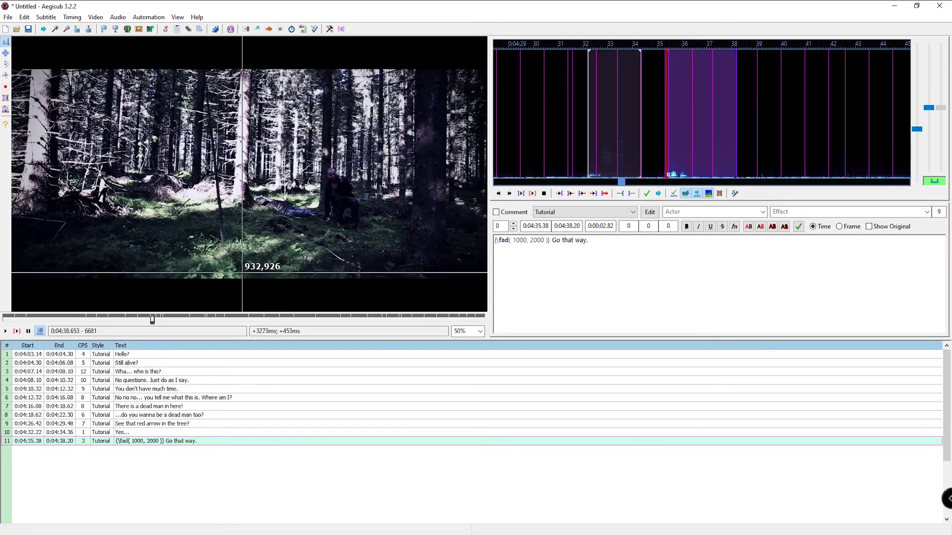
click(507, 260)
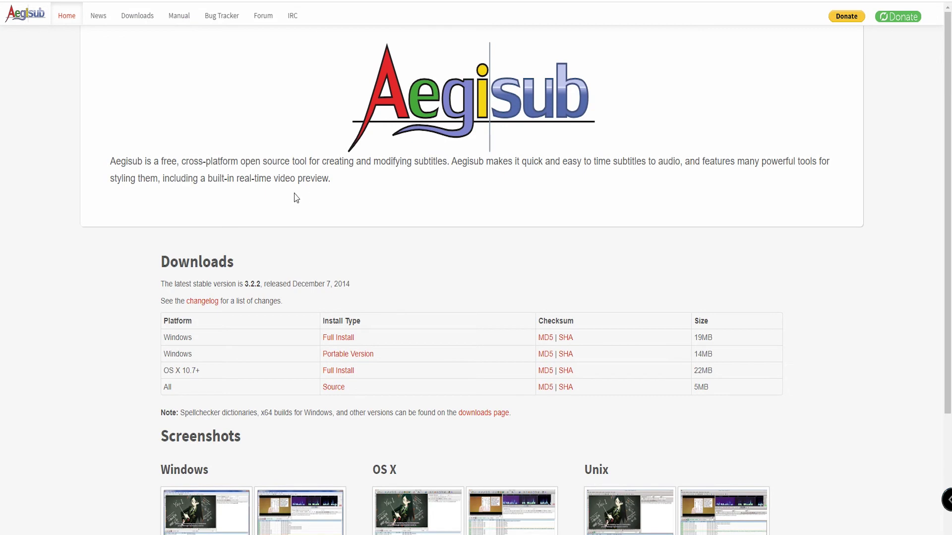
On the Aegisub website, open the ASS Override Tags page of the 3.2 manual and search it for "fade".
click(180, 16)
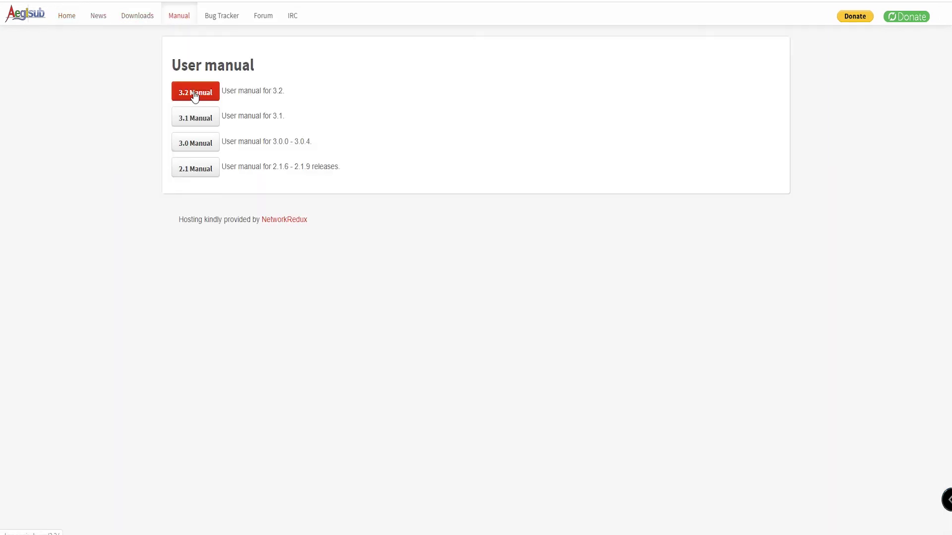
click(200, 93)
scroll(35, 223, down, 1)
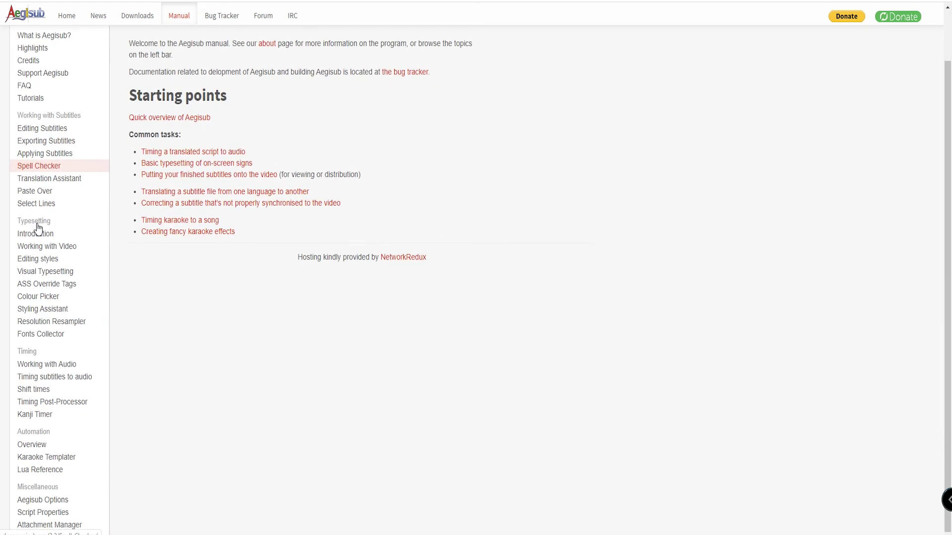
click(45, 288)
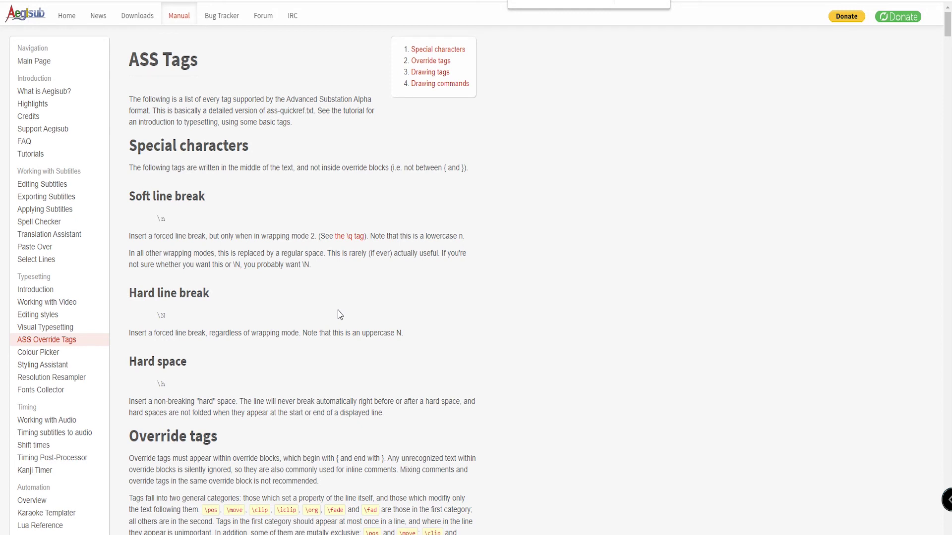
text(fade)
key(Return)
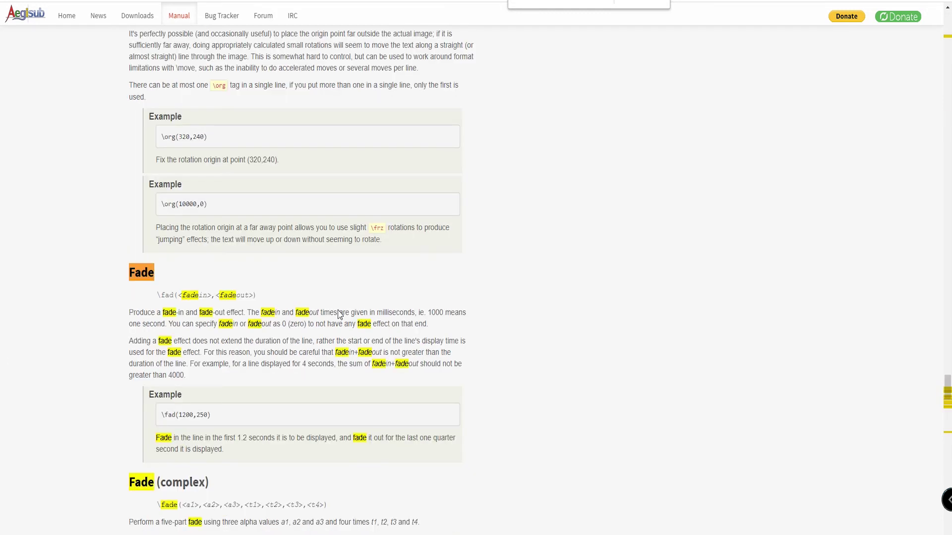
Examine the syntax and example of the \fad tag and look through the neighbouring override tags in the manual.
key(Escape)
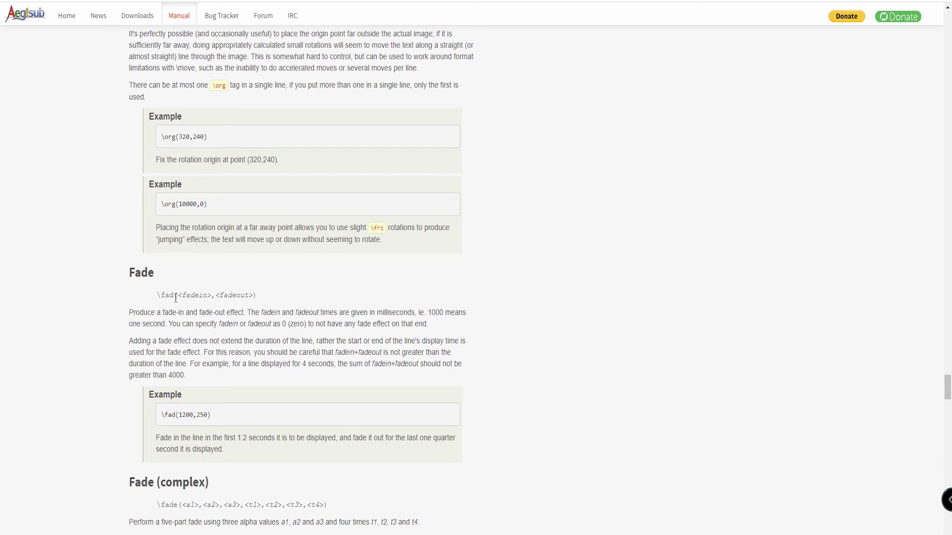
mouse_move(157, 296)
mouse_down()
mouse_move(210, 296)
mouse_move(163, 296)
mouse_up()
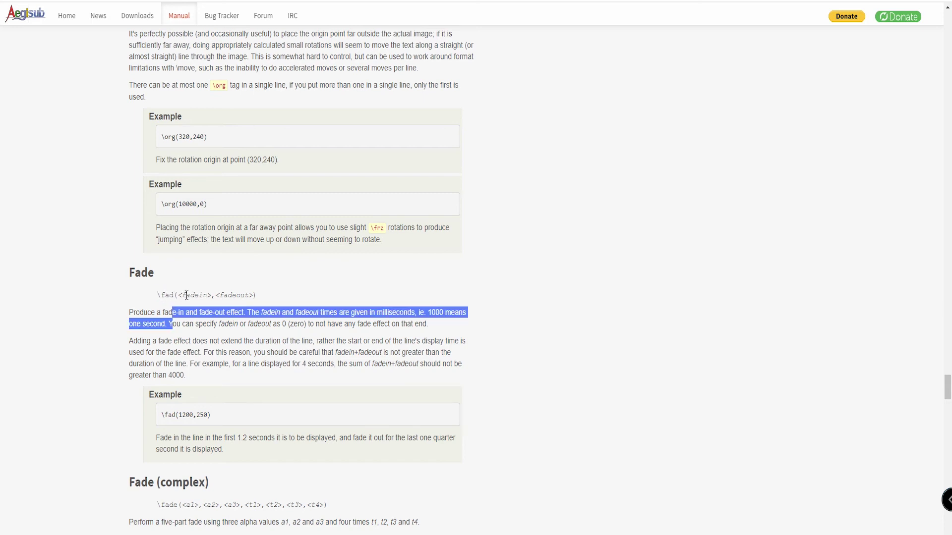
click(253, 296)
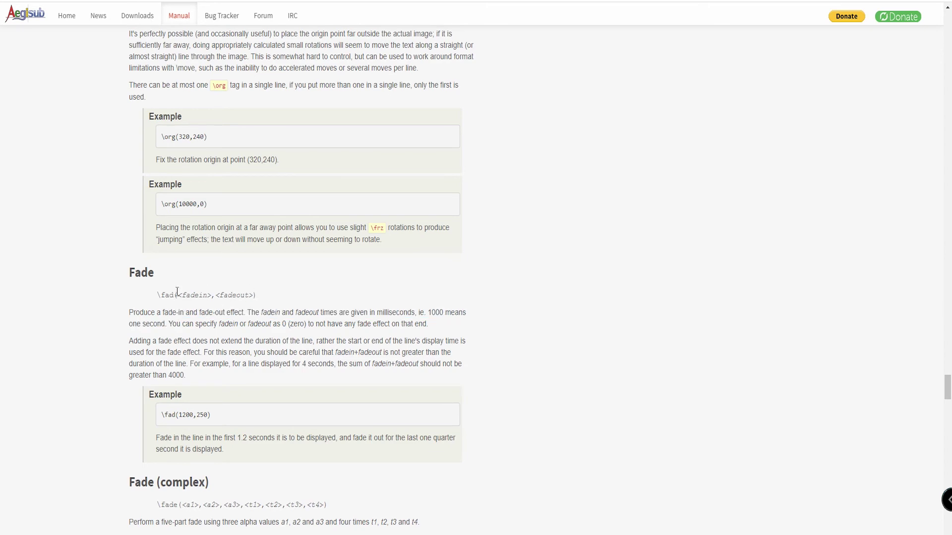
scroll(221, 299, down, 1)
scroll(212, 395, up, 6)
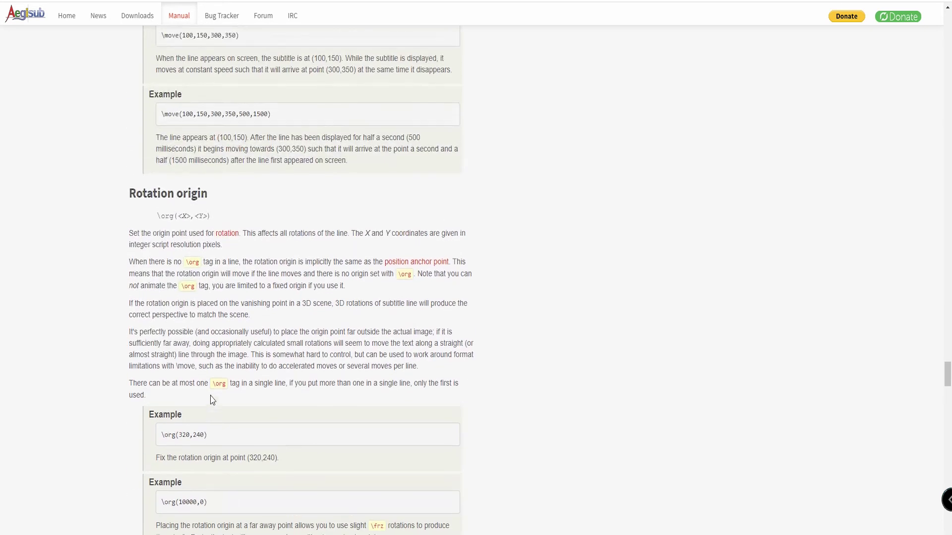
scroll(212, 399, up, 5)
scroll(212, 399, down, 15)
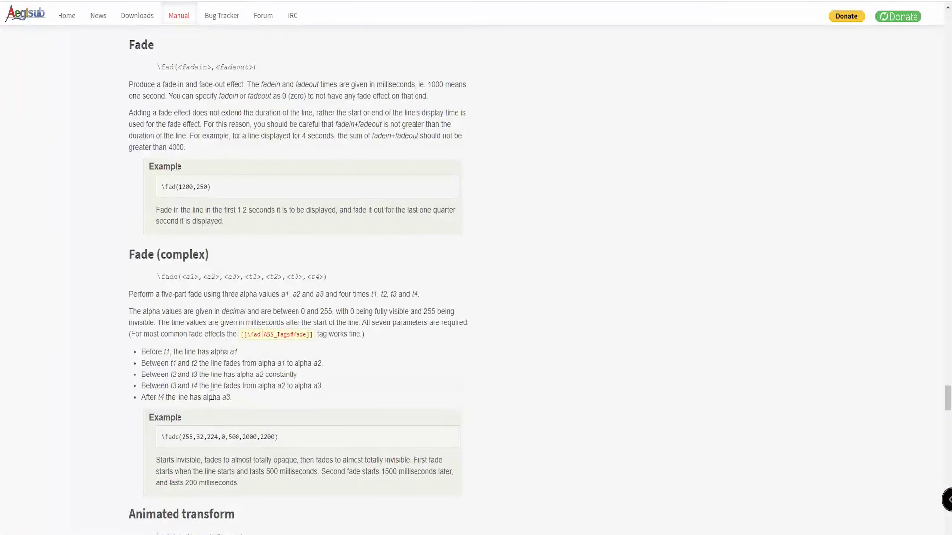
scroll(213, 395, down, 10)
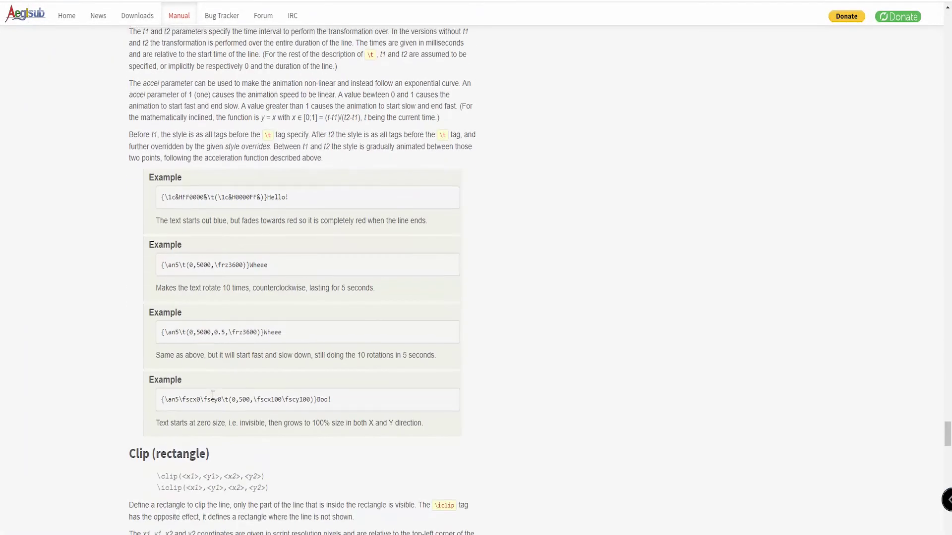
scroll(212, 396, down, 12)
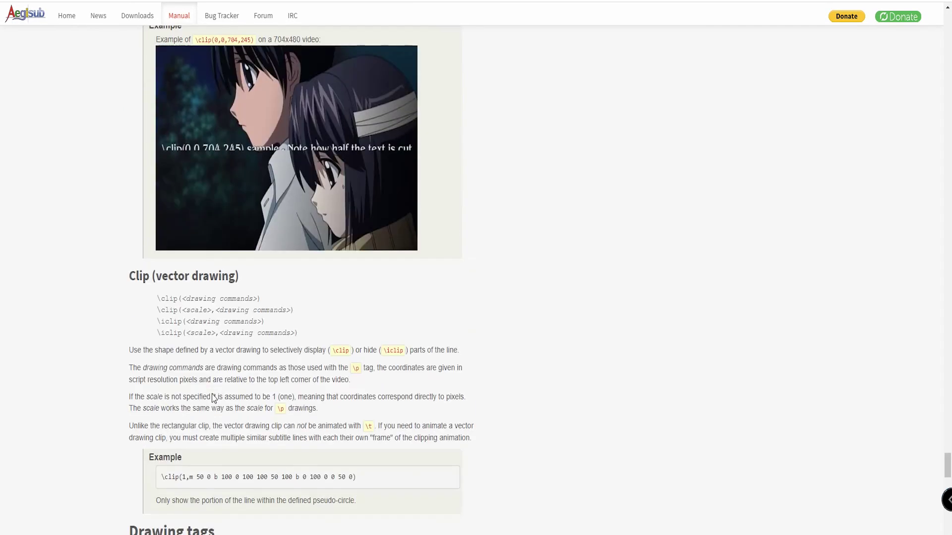
scroll(181, 424, down, 5)
scroll(186, 420, up, 20)
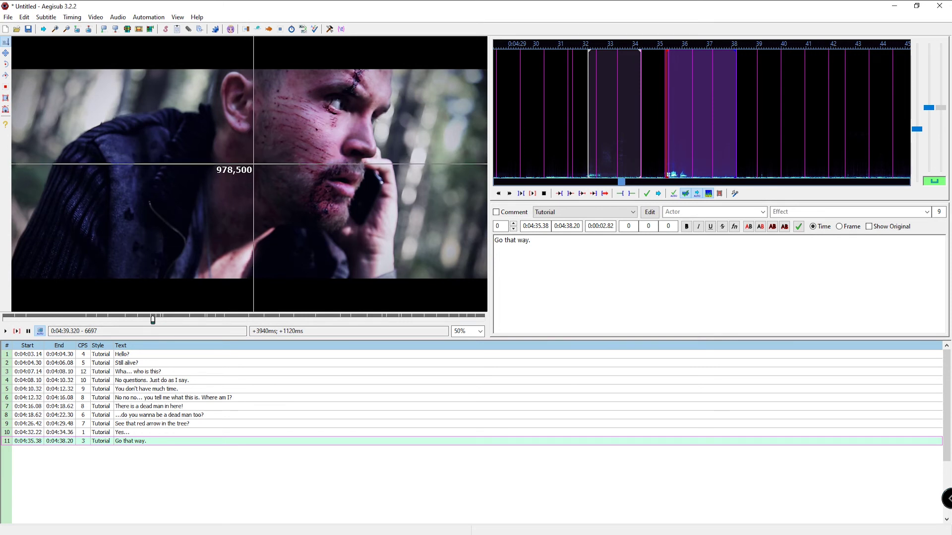
In Aegisub, start a subtitle export with no filters and Unicode (UTF-8) text encoding.
click(8, 16)
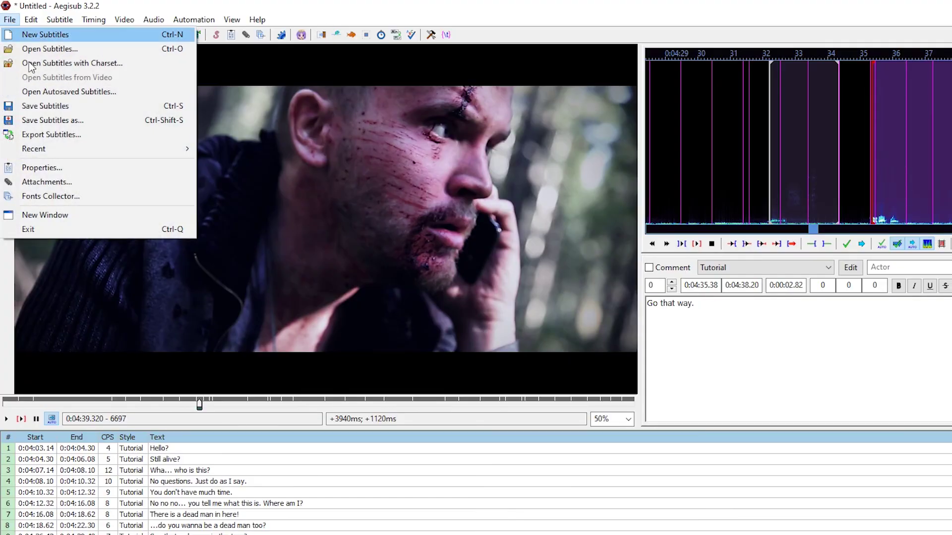
click(67, 135)
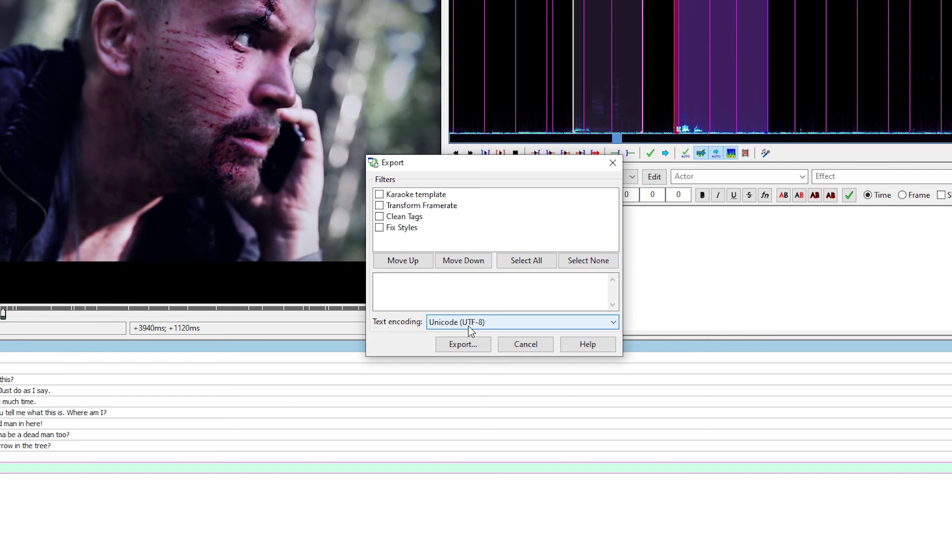
click(497, 323)
click(516, 325)
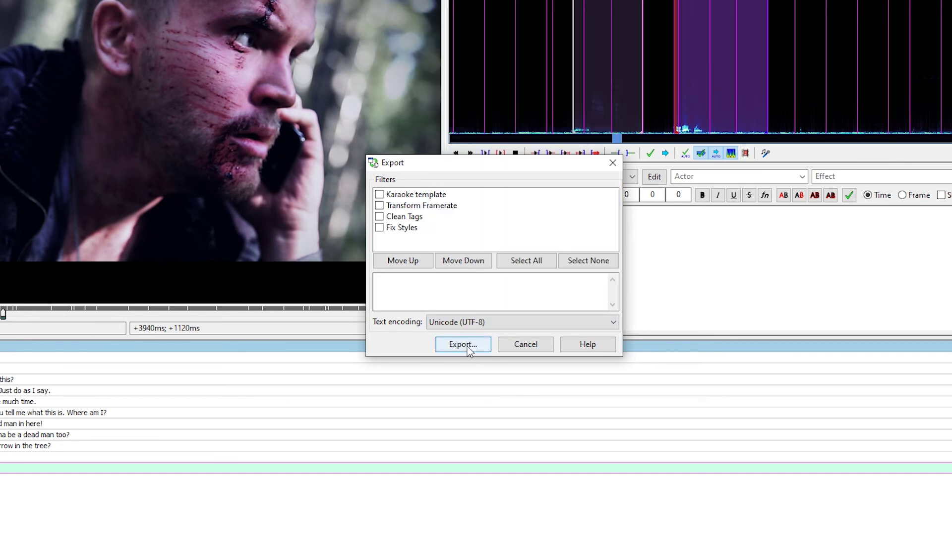
click(466, 344)
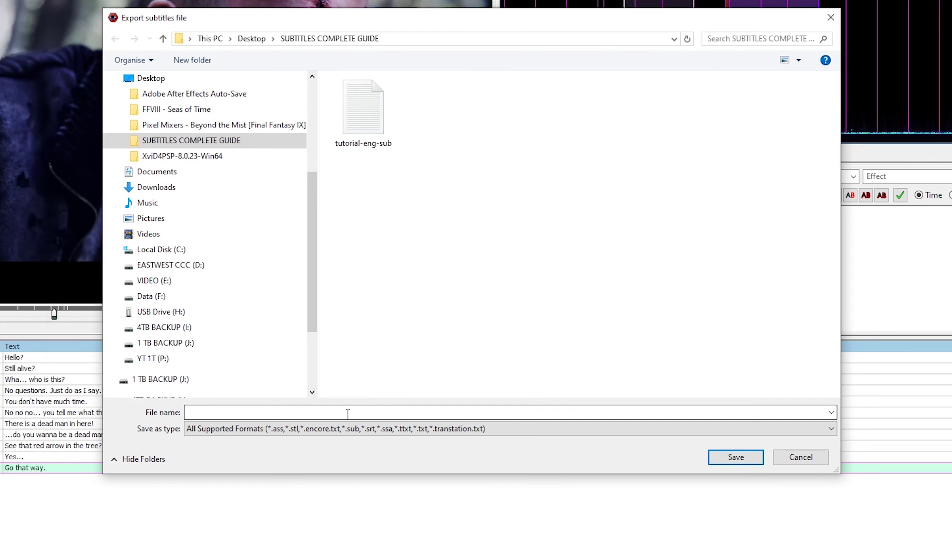
Save the exported subtitles in SubRip (*.srt) format as "tutorial-en-subtitles" in the SUBTITLES COMPLETE GUIDE folder.
click(367, 429)
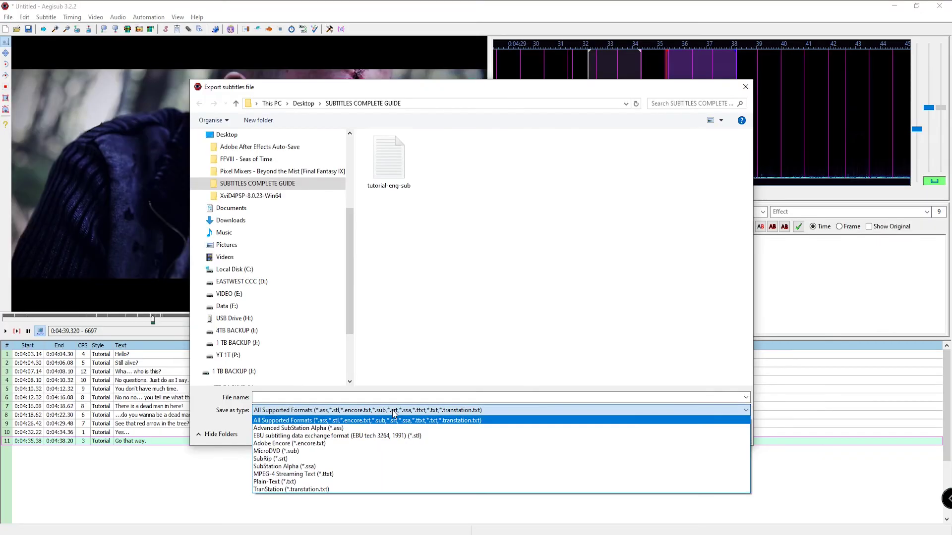
click(279, 461)
click(309, 398)
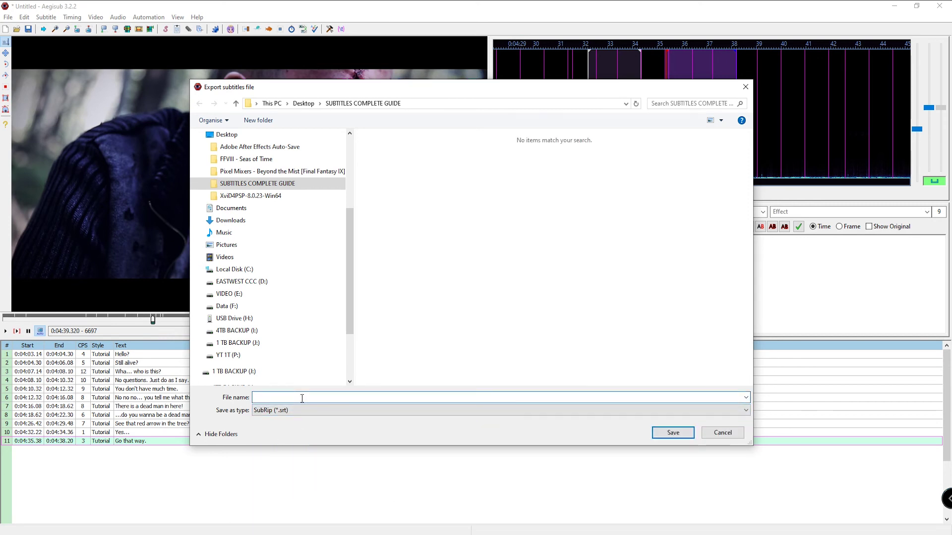
text(tutorial-en-subtitles)
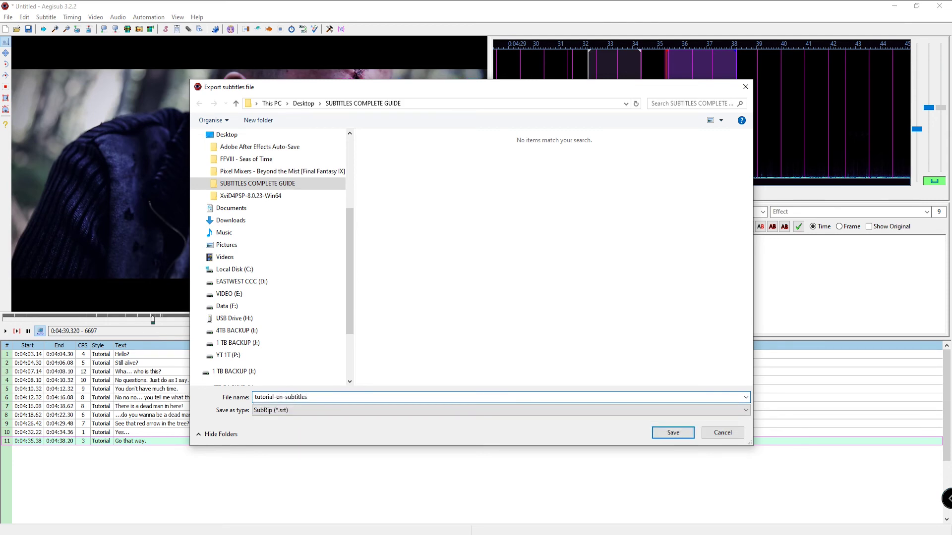
key(Return)
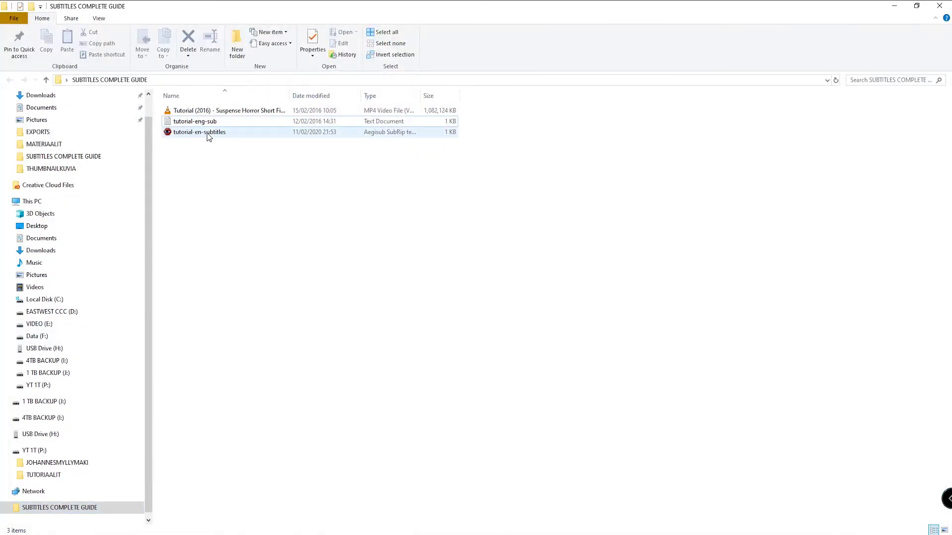
In File Explorer, select the exported tutorial-en-subtitles file and widen the Type column to read its full file type.
click(189, 133)
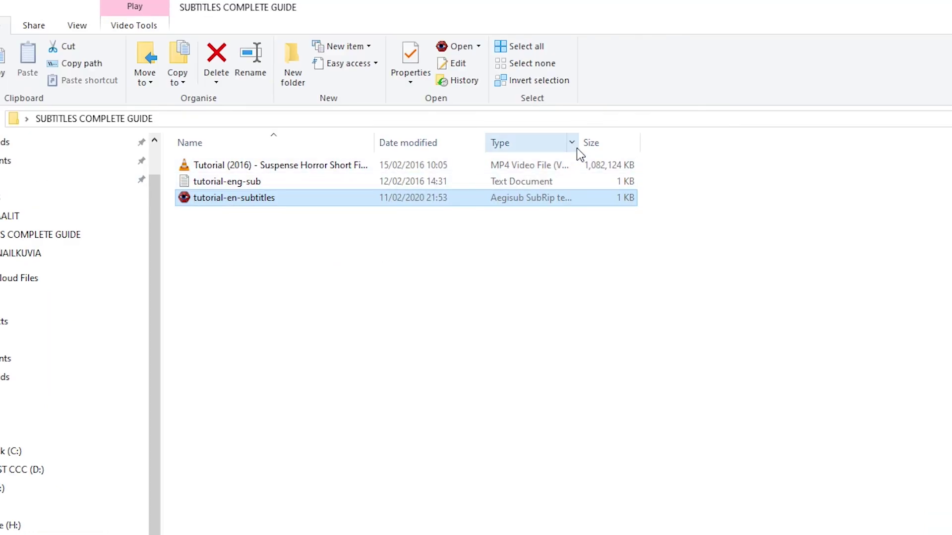
drag(577, 143, 679, 145)
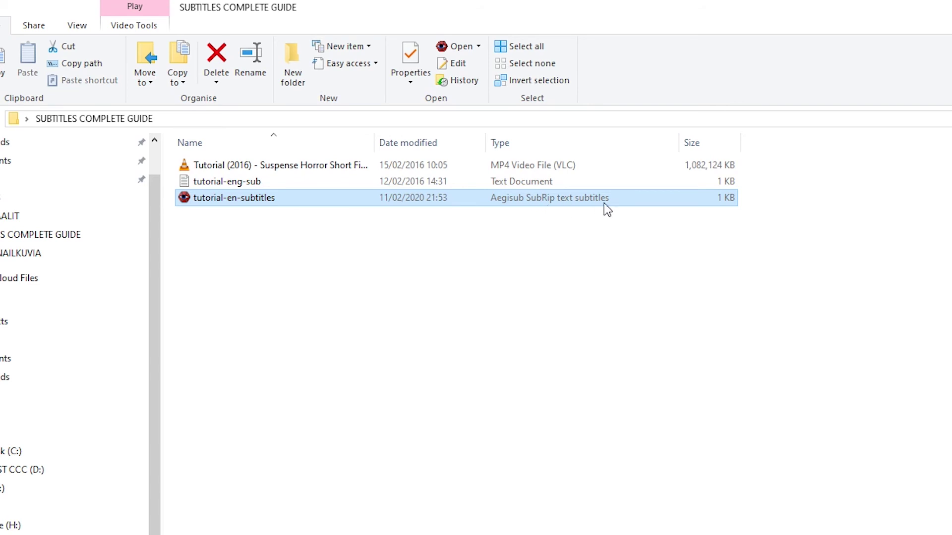
mouse_move(246, 200)
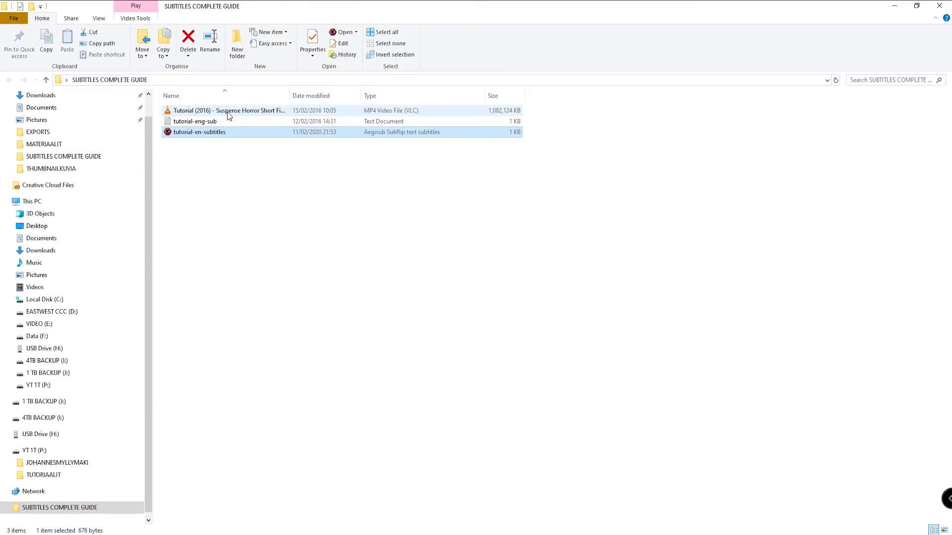
Open the Tutorial (2016) short film in VLC, skip to about 04:18 and pause it at 04:20.
double_click(228, 111)
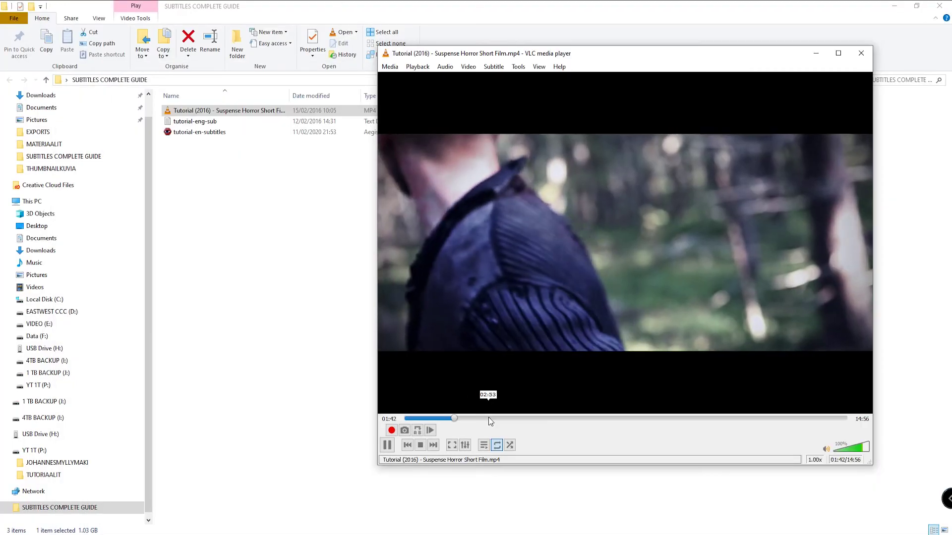
click(488, 417)
drag(509, 418, 531, 417)
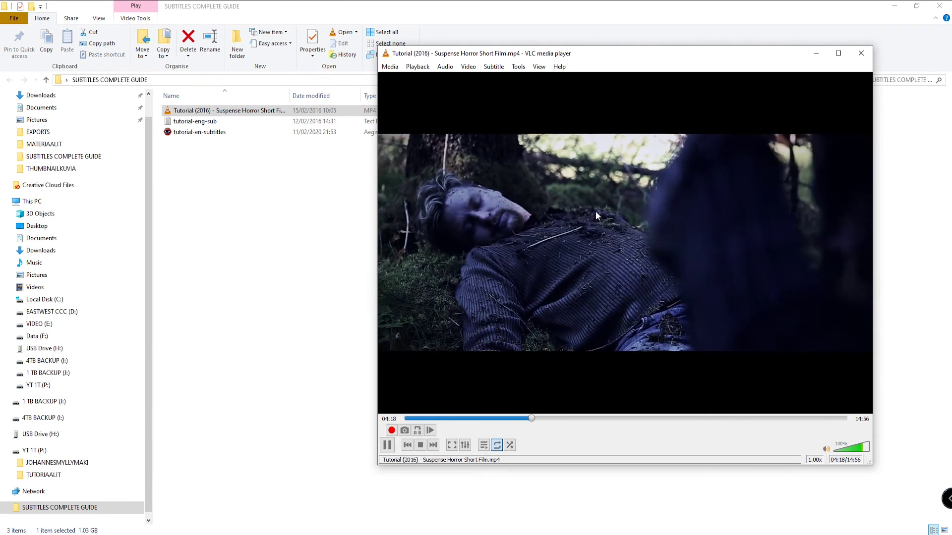
key(space)
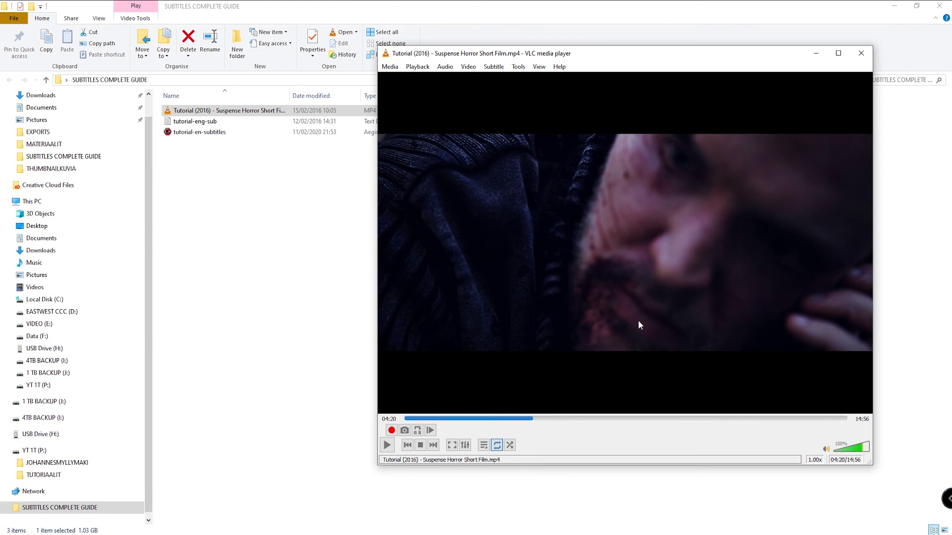
Reposition the VLC window beside the file list and load tutorial-en-subtitles onto the paused film.
drag(608, 58, 527, 37)
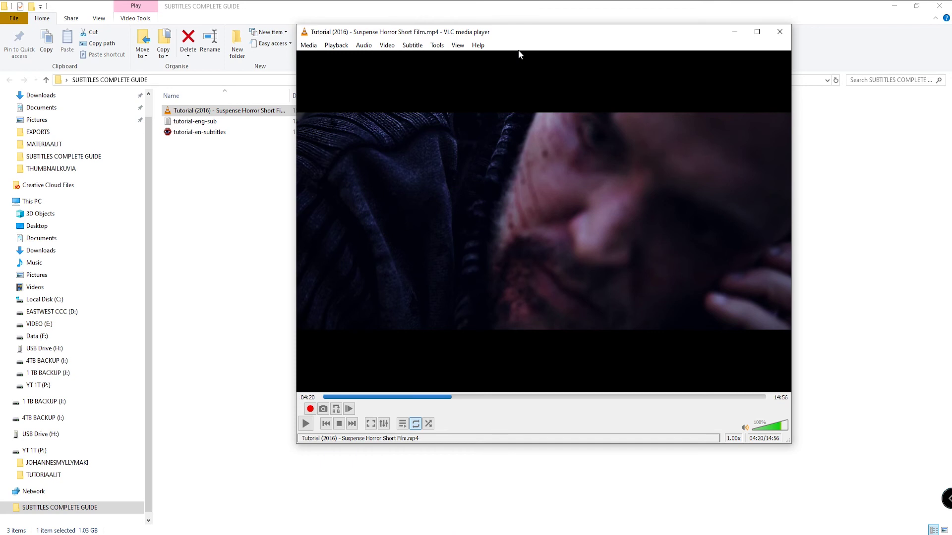
drag(482, 30, 500, 27)
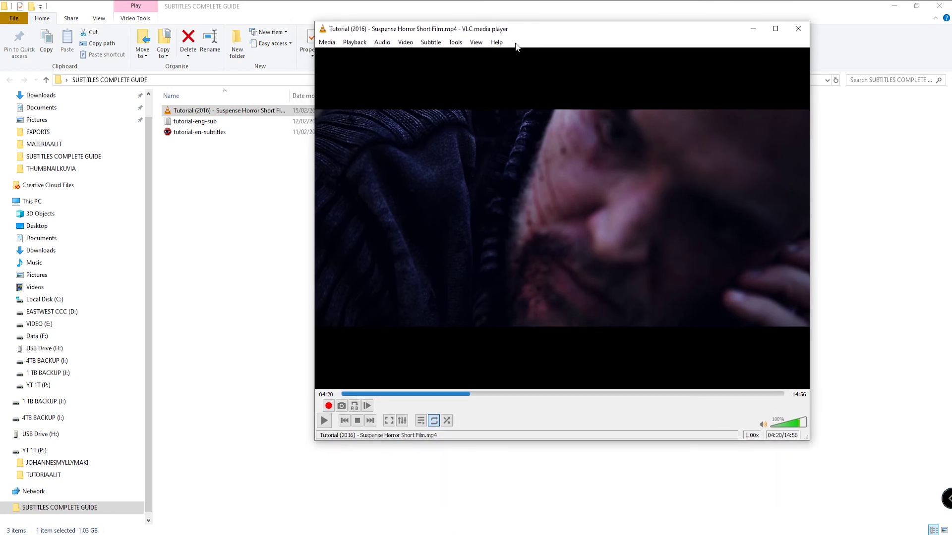
drag(183, 137, 576, 243)
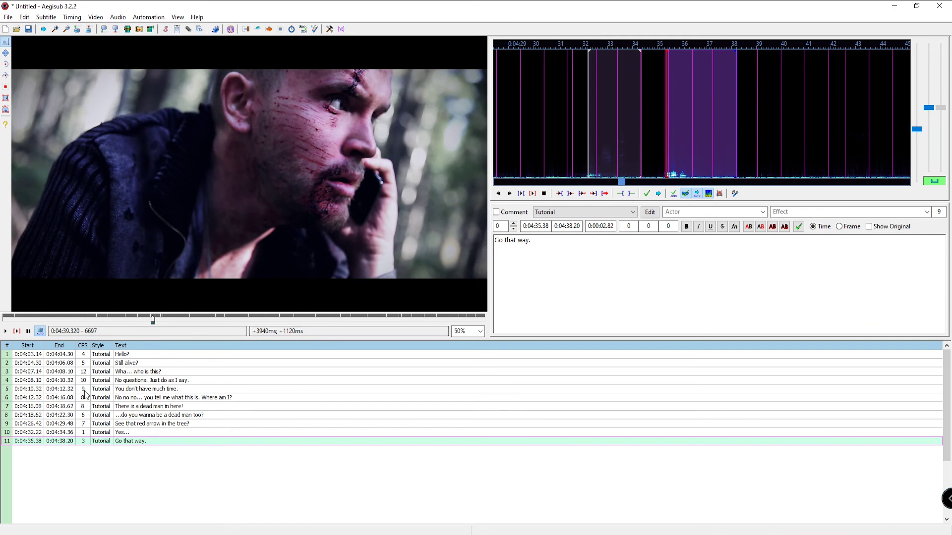
Return to Aegisub and open the subtitle export options.
click(8, 18)
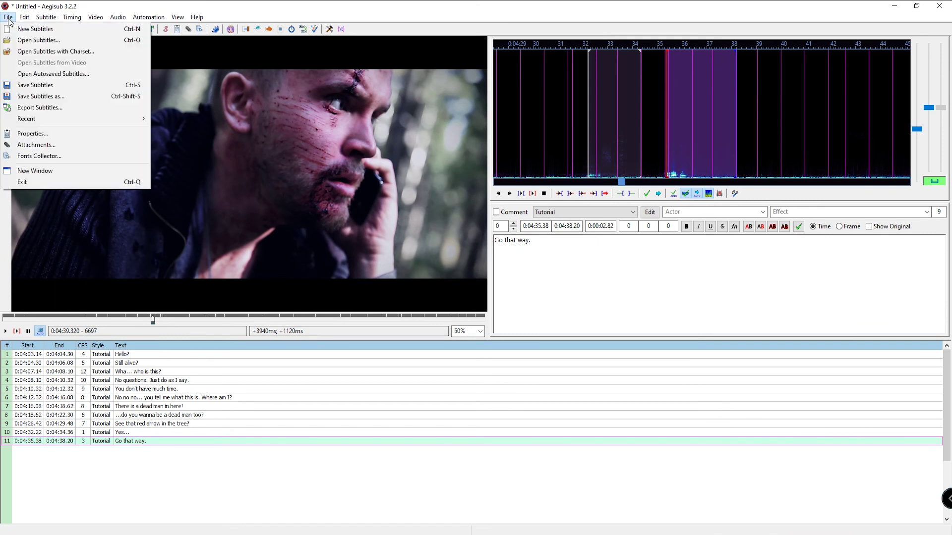
click(40, 107)
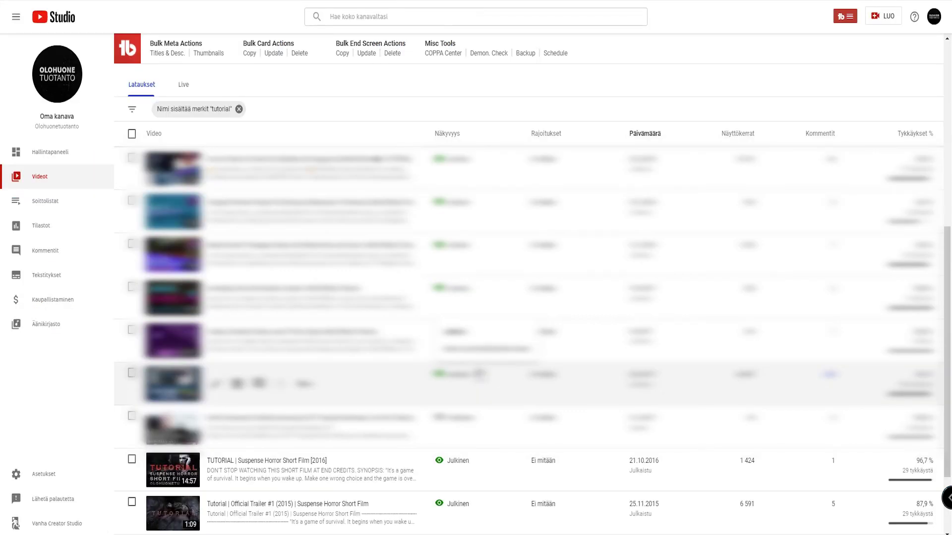
Switch to YouTube Studio and open the subtitles page of the video "TUTORIAL | Suspense Horror Short Film [2016]".
mouse_move(209, 477)
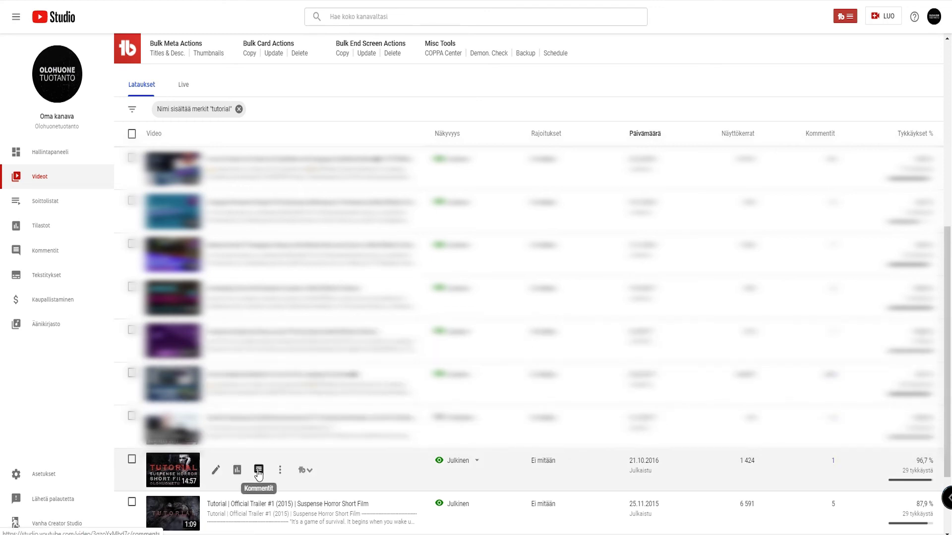
click(174, 477)
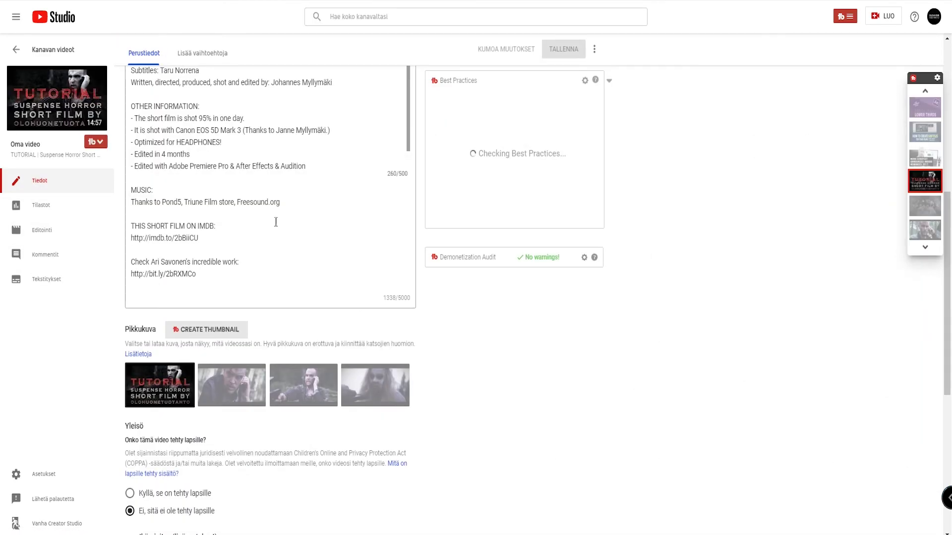
click(29, 286)
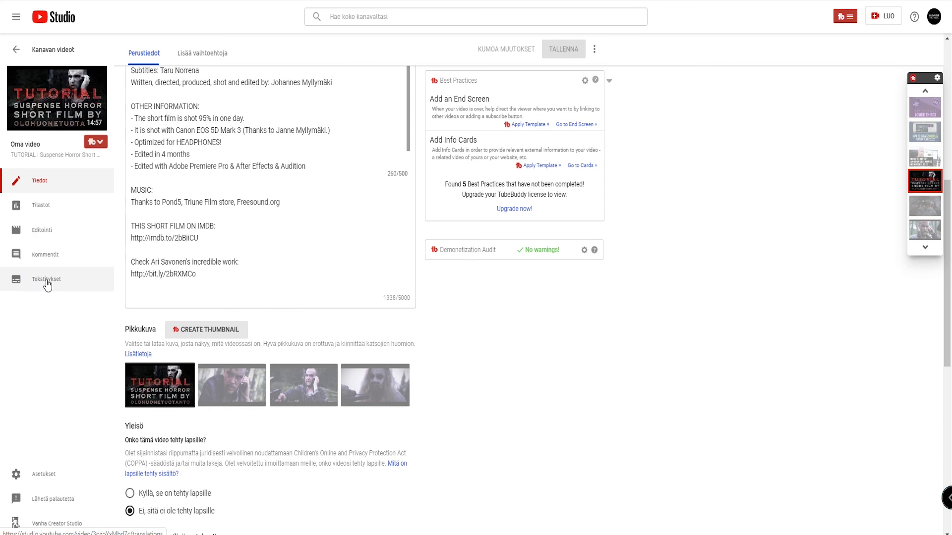
click(47, 286)
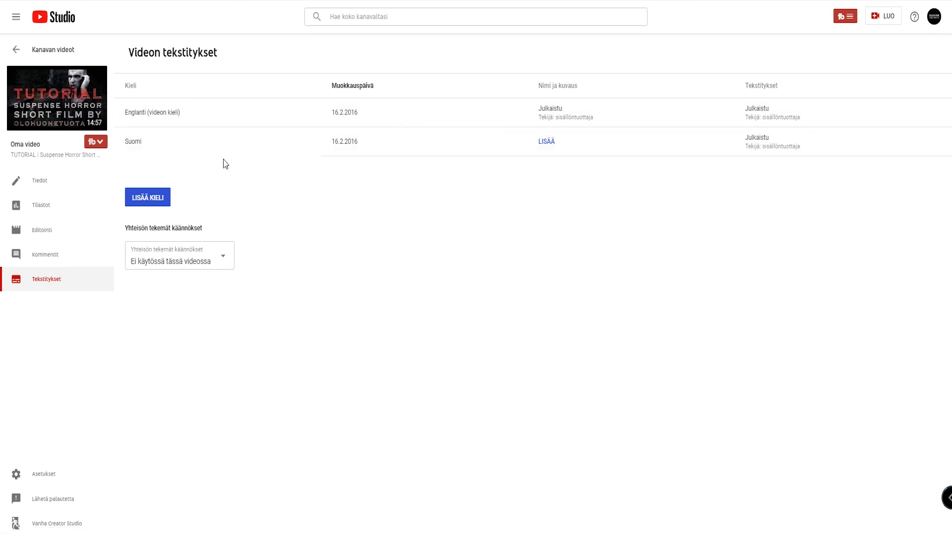
Add Englanti (Iso-Britannia) as a language for the video and start adding subtitles for it.
click(148, 201)
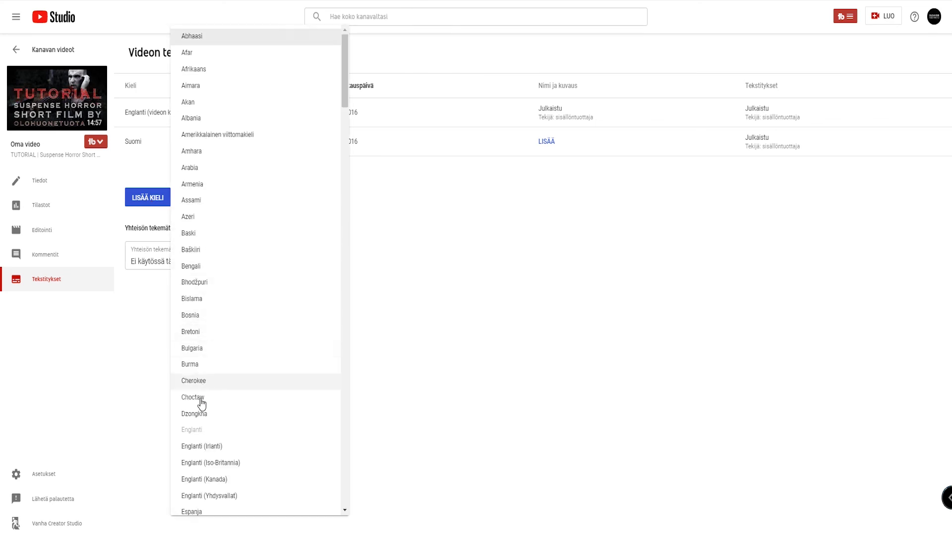
click(211, 466)
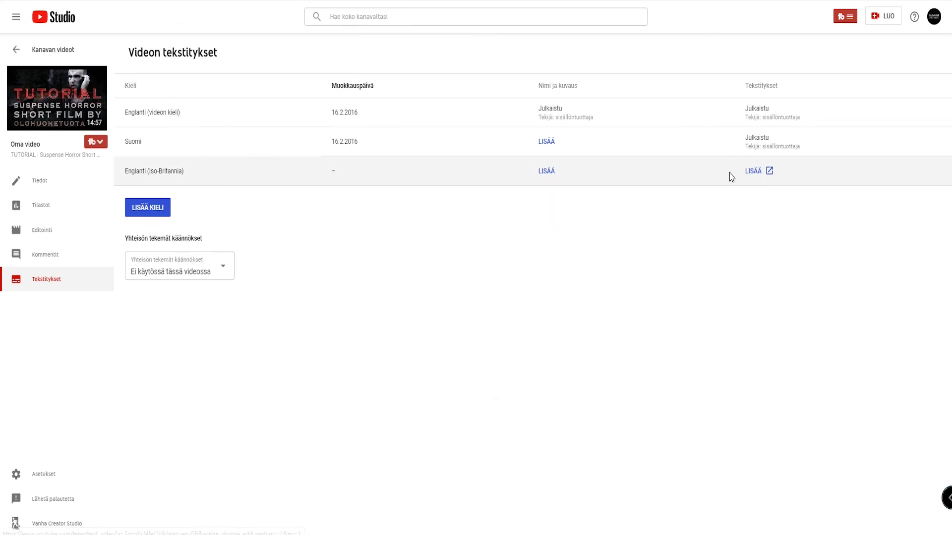
click(758, 176)
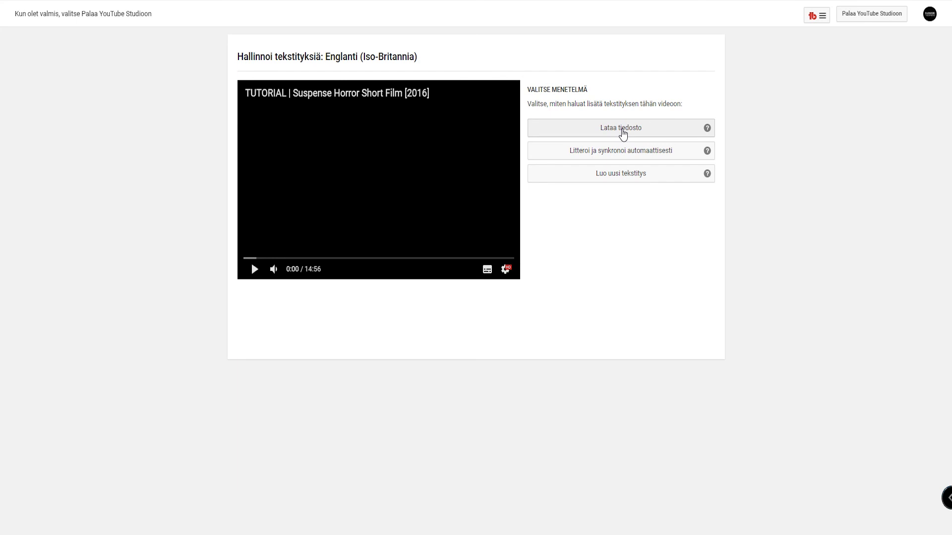
Choose to upload a file of type Tekstitystiedosto and select tutorial-en-subtitles from the SUBTITLES COMPLETE GUIDE folder.
click(622, 133)
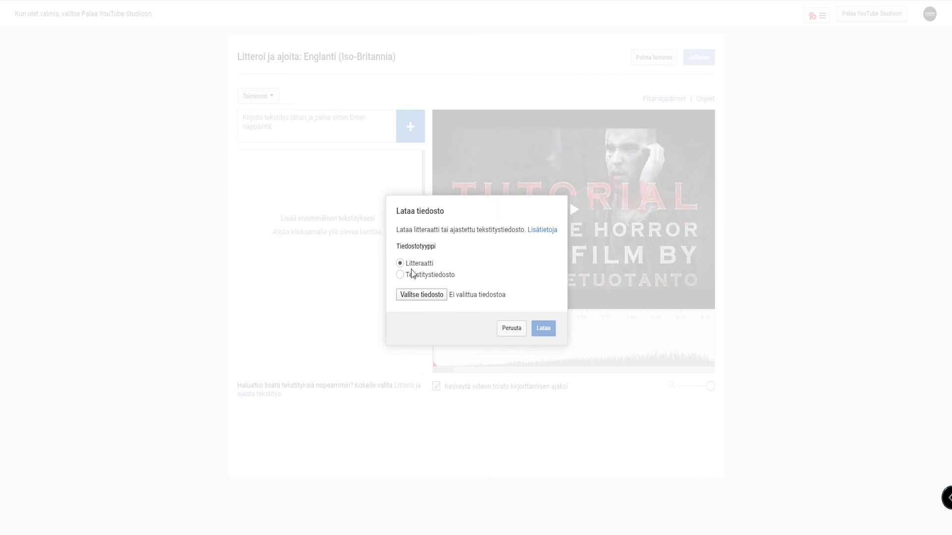
click(400, 277)
right_click(427, 299)
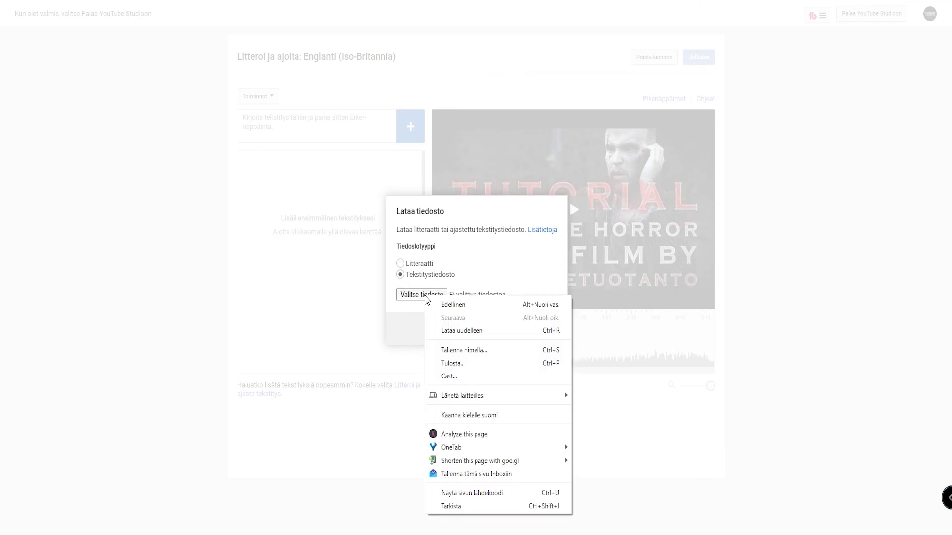
click(421, 298)
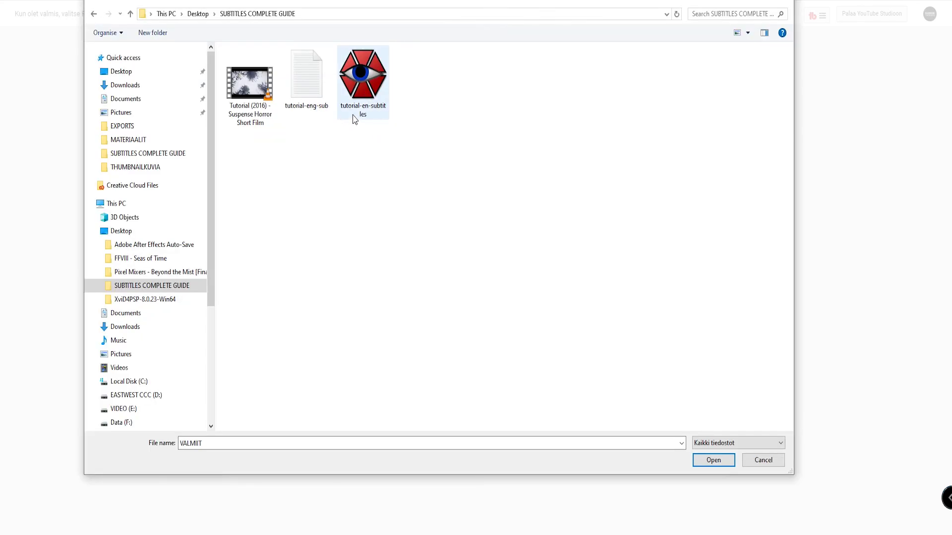
double_click(364, 92)
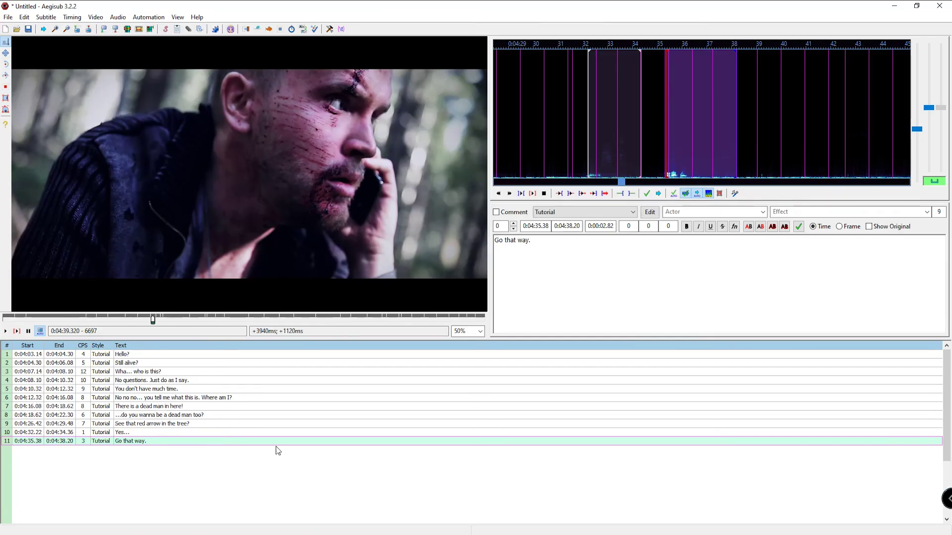
click(8, 17)
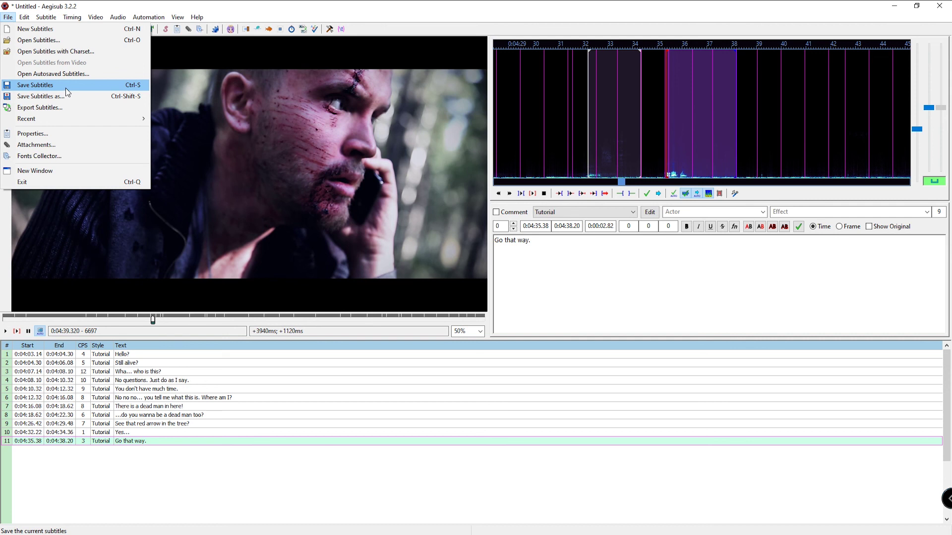
click(46, 16)
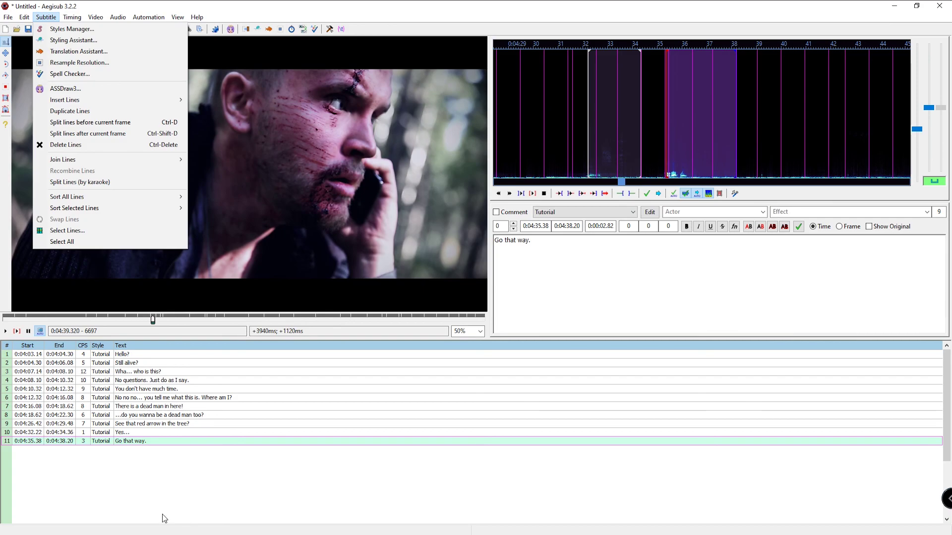
key(Escape)
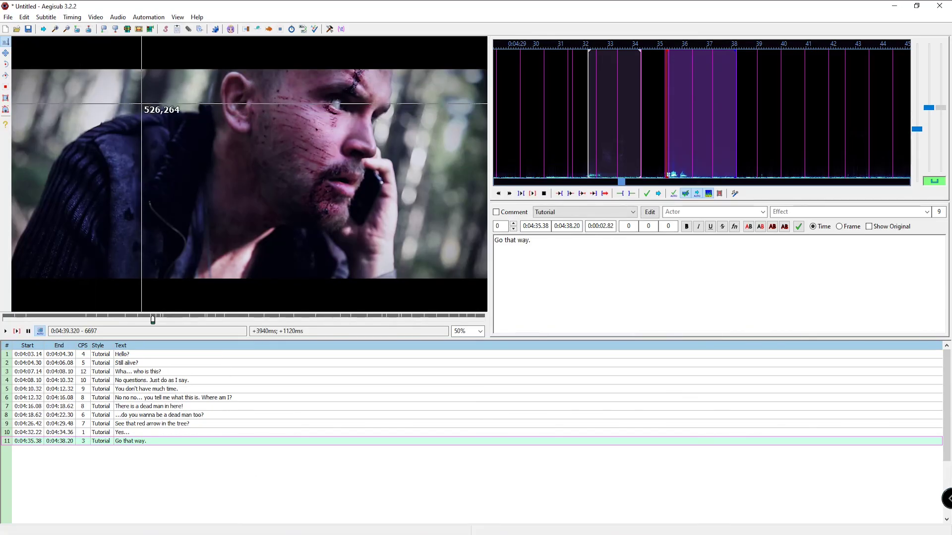
click(8, 17)
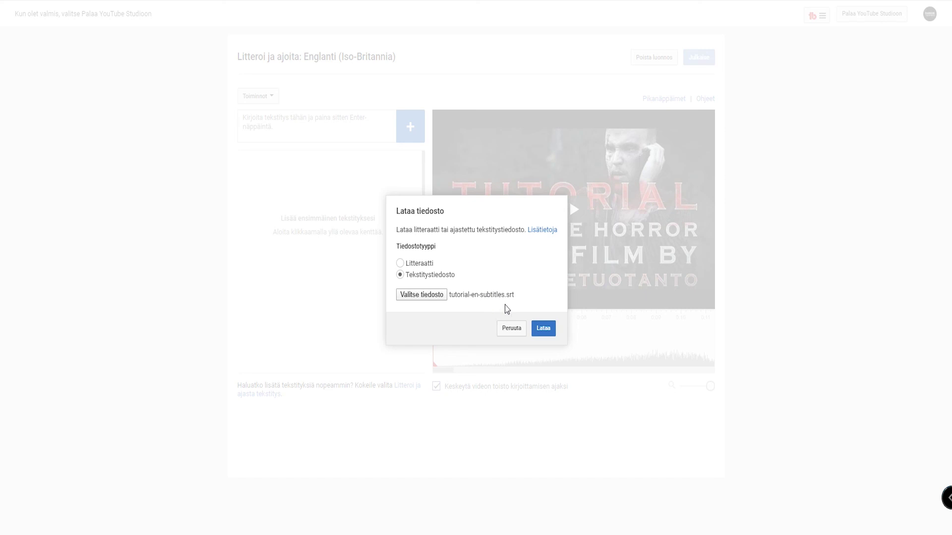
Upload tutorial-en-subtitles.srt and play the film from the "Hello?" line to check the captions, pausing at 4:14.
click(545, 329)
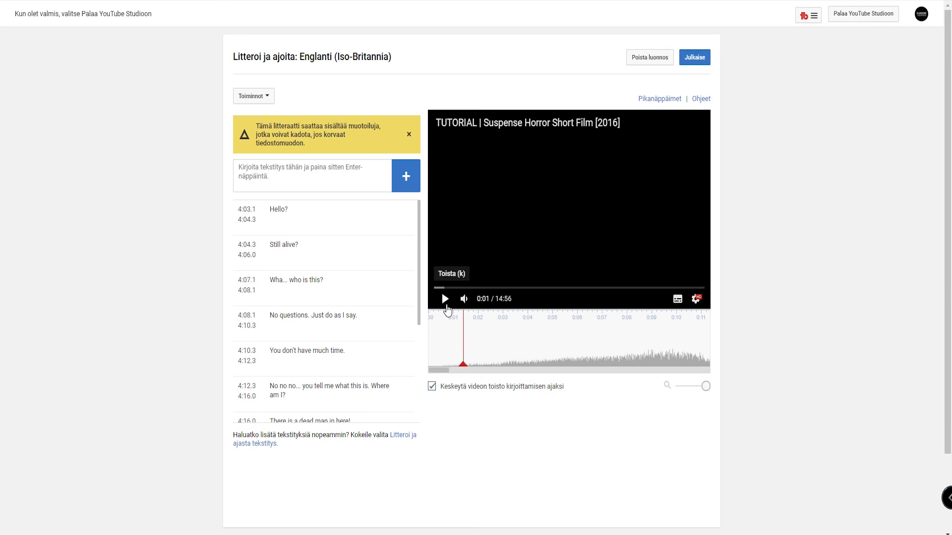
click(303, 211)
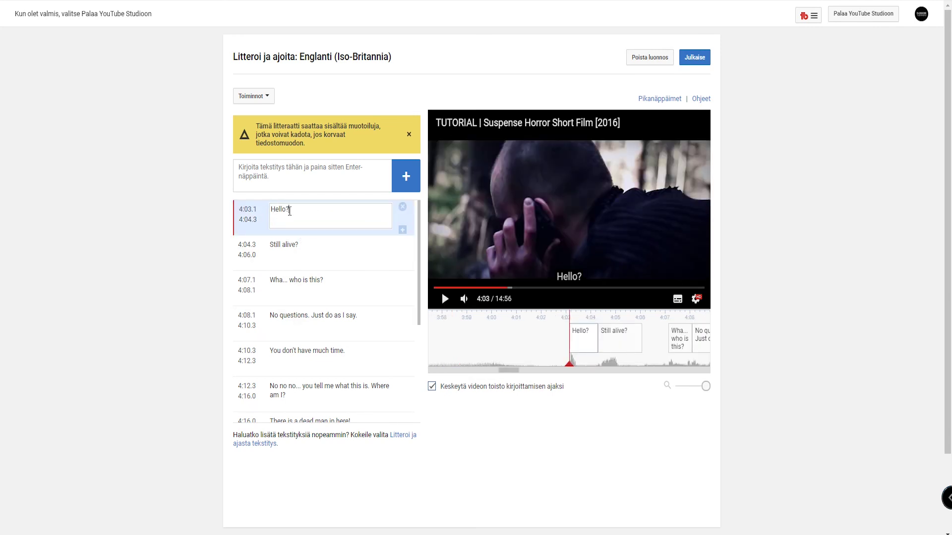
click(444, 299)
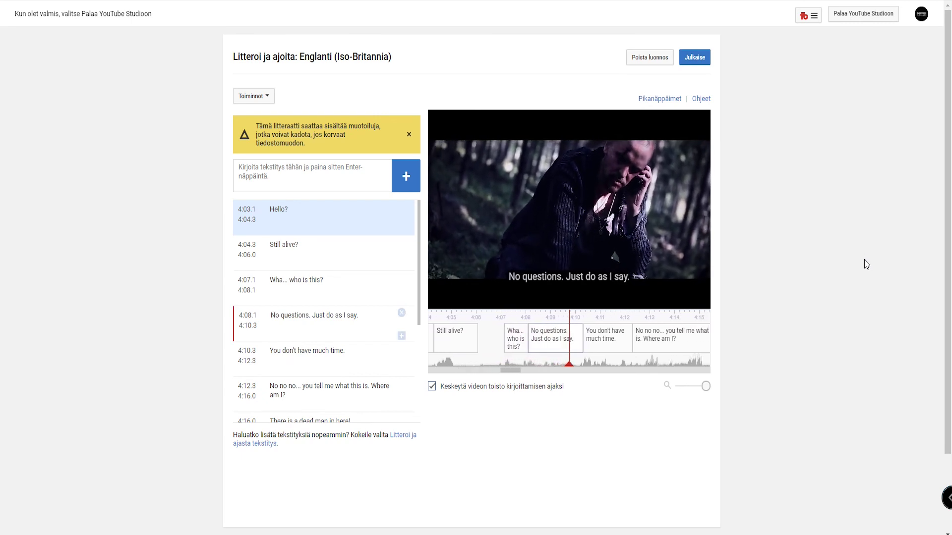
click(569, 273)
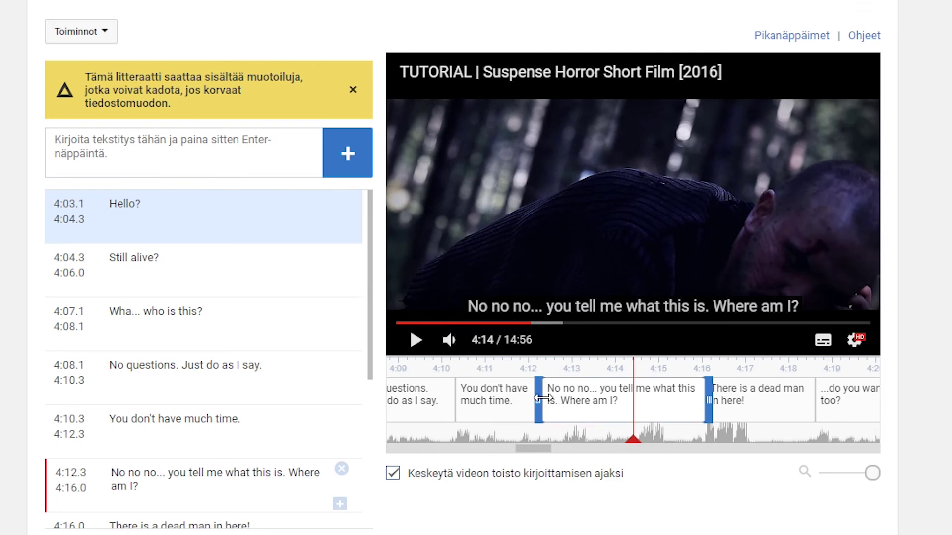
Retime the "No no no..." caption to 4:12.6–4:15.4 and the "There is a dead man in here!" caption to 4:15.7–4:18.2.
drag(517, 338, 524, 339)
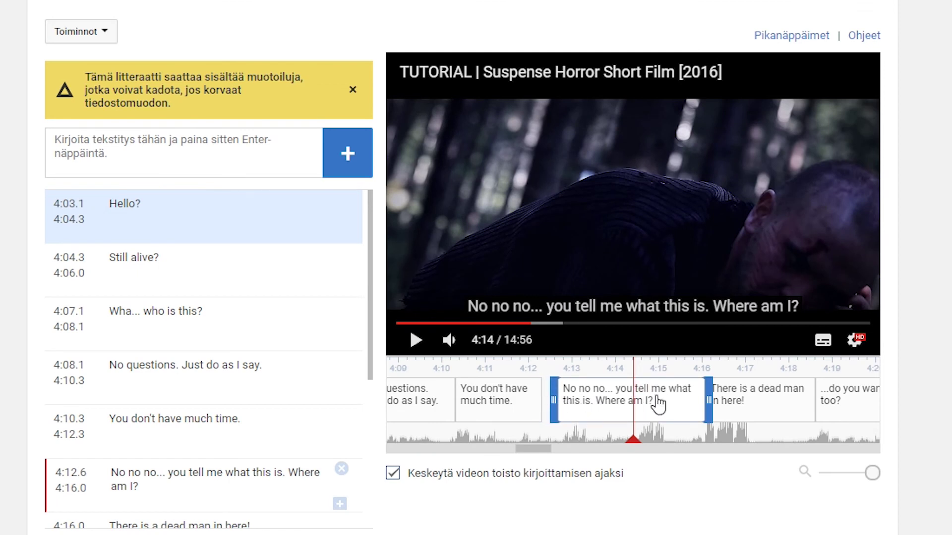
drag(709, 399, 689, 398)
click(704, 399)
drag(818, 399, 804, 399)
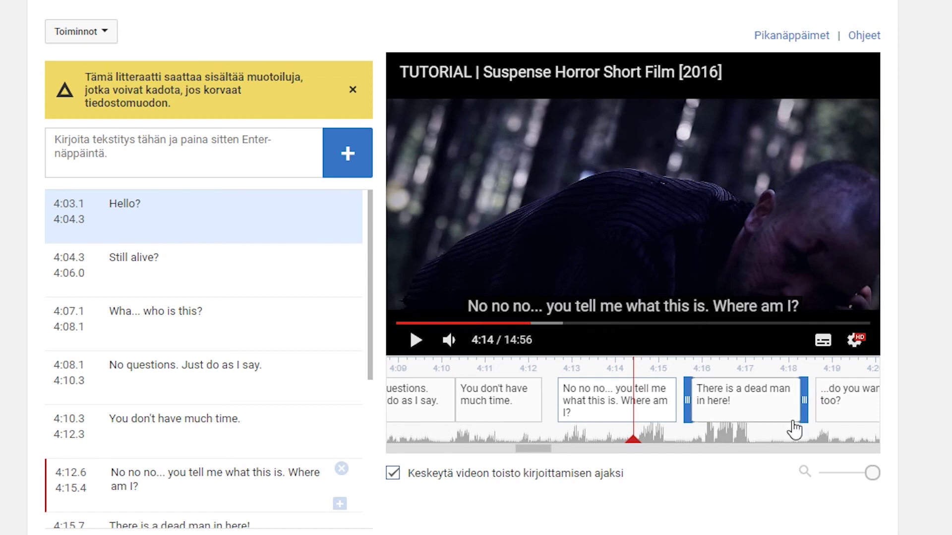
Play on to 4:17, extend the "There is a dead man in here!" caption to 4:18.3, start it slightly later and publish the subtitles.
click(424, 351)
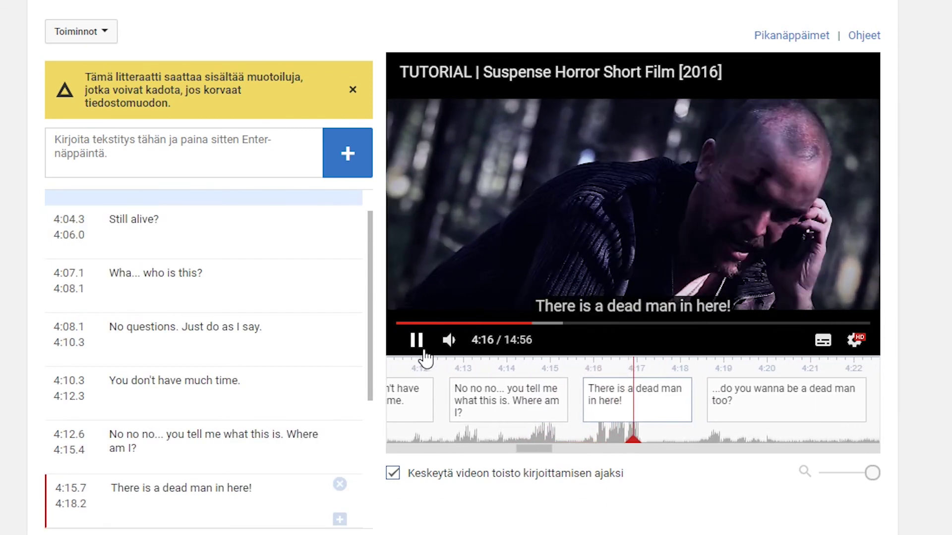
click(424, 351)
drag(687, 405, 691, 405)
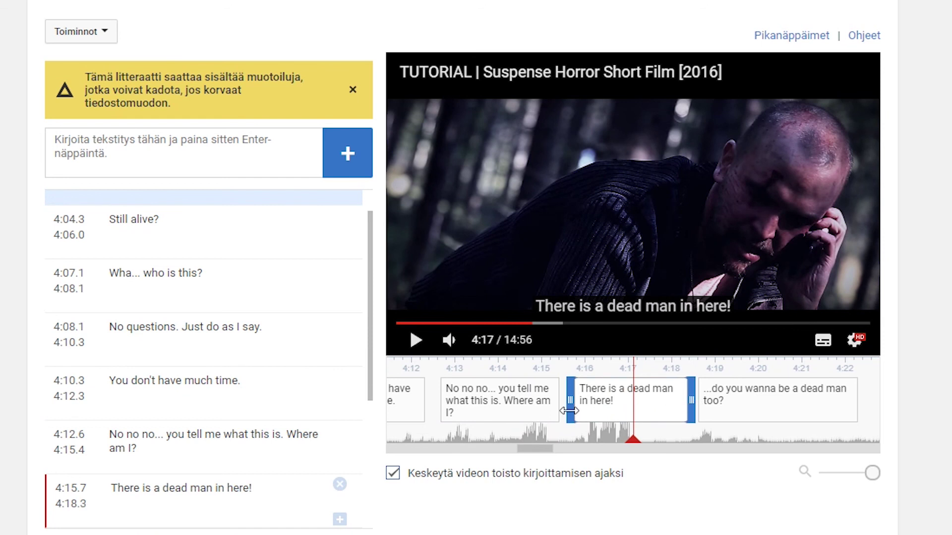
drag(569, 410, 578, 403)
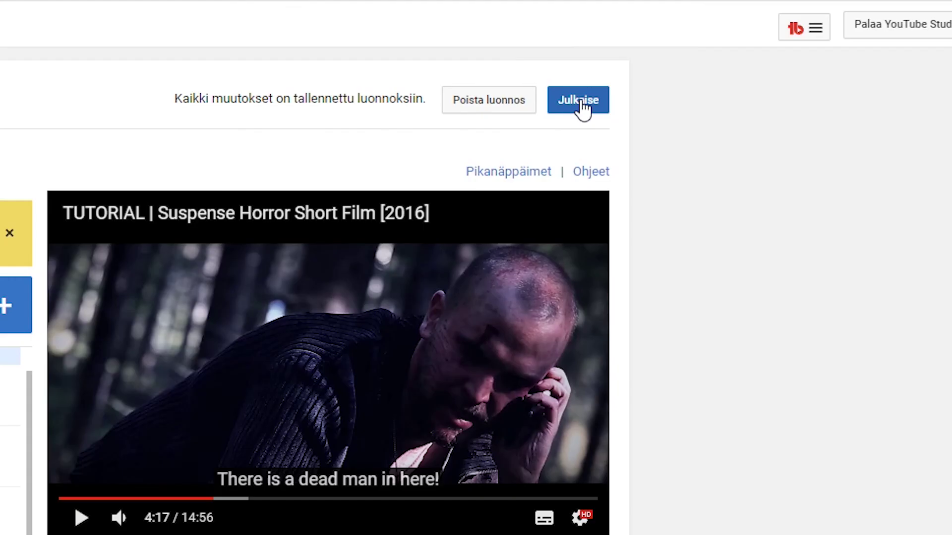
click(582, 105)
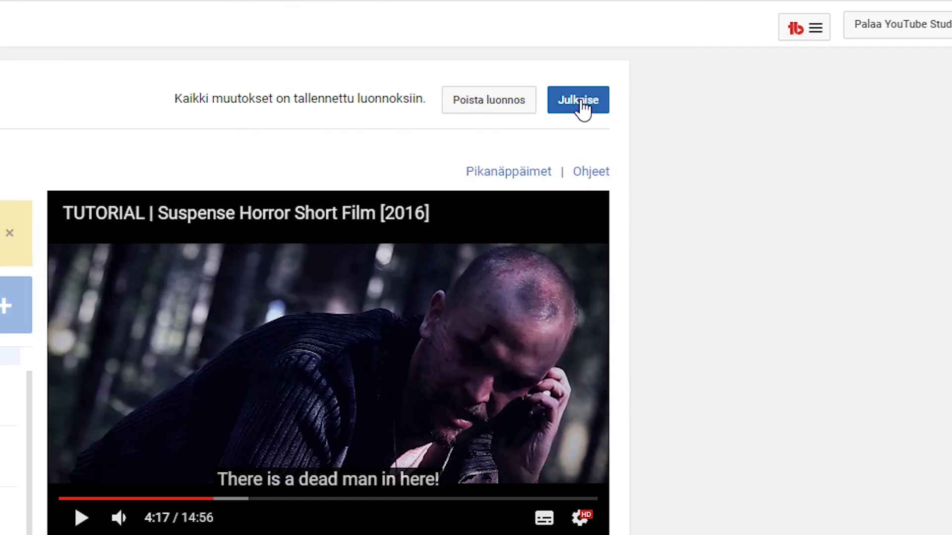